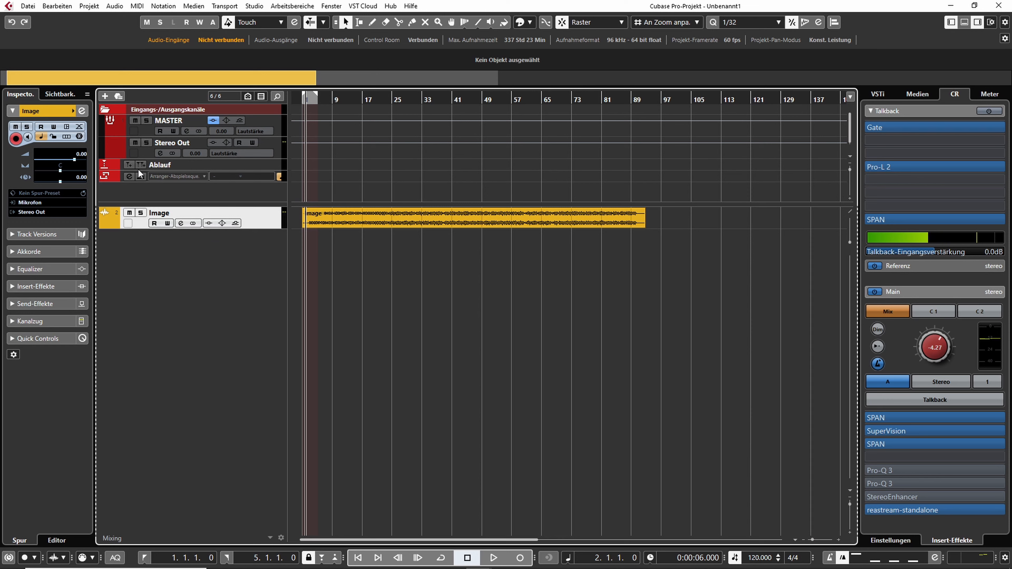
Step: Collapse the Eingangs-/Ausgangskanäle folder in the track list
left_click(132, 133)
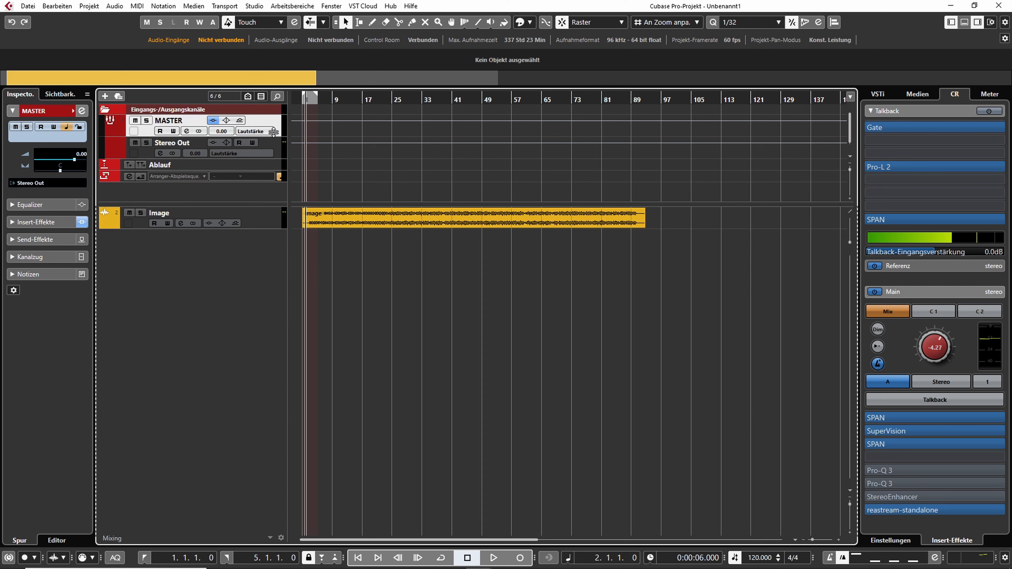
left_click(276, 162)
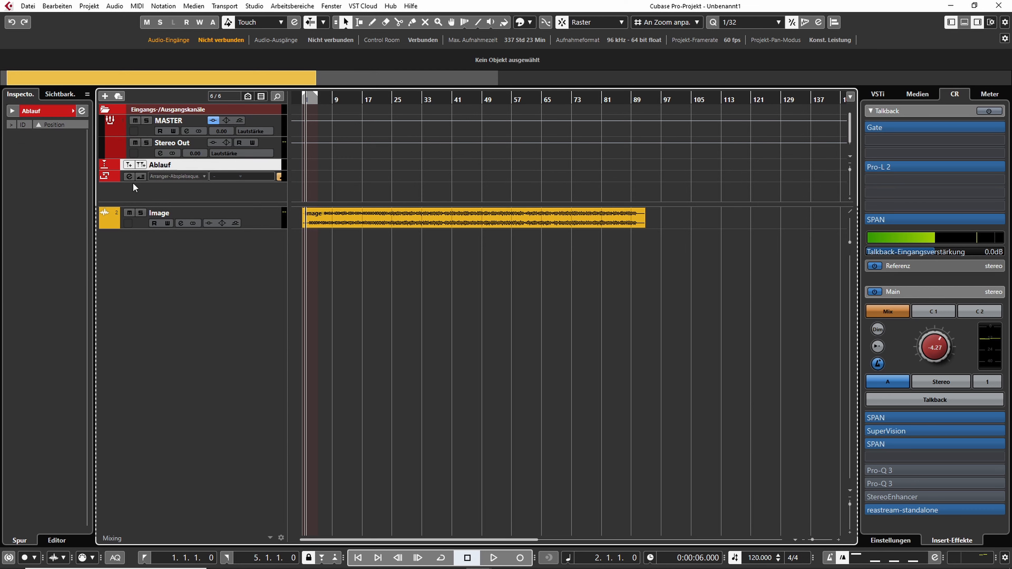
left_click(114, 182)
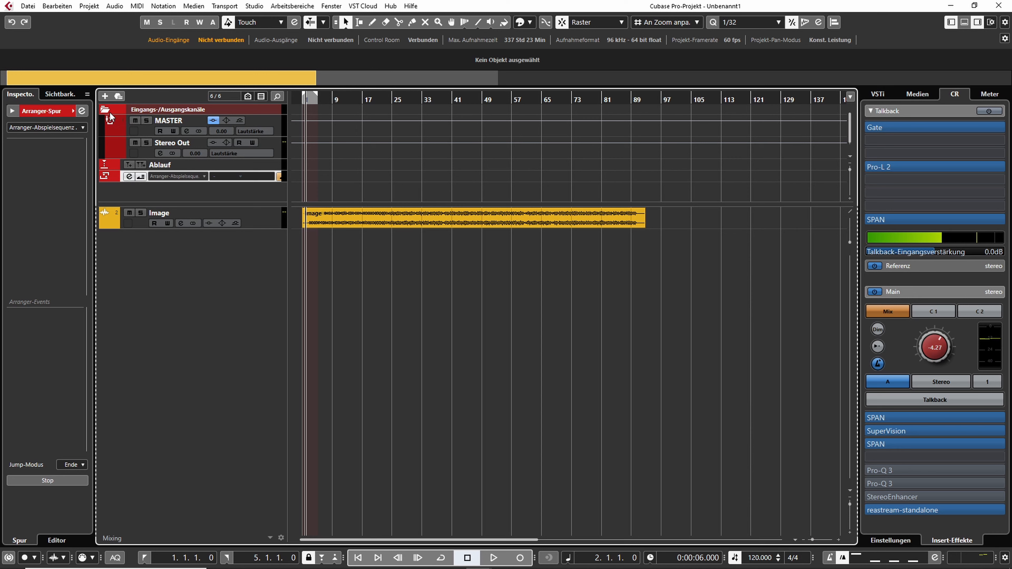
left_click(110, 117)
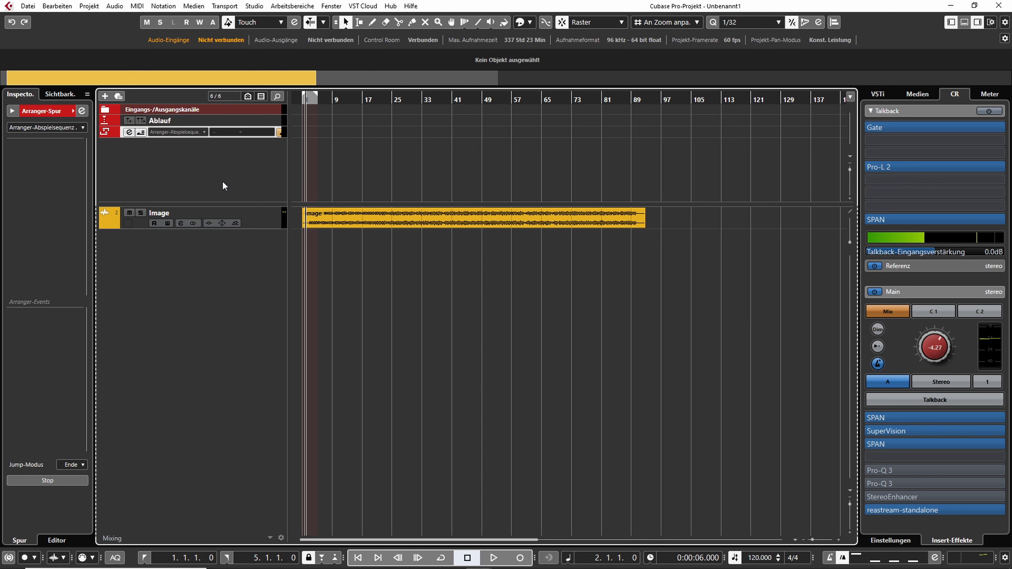
Step: Rename the Image audio track as PREMASTER
left_click(262, 228)
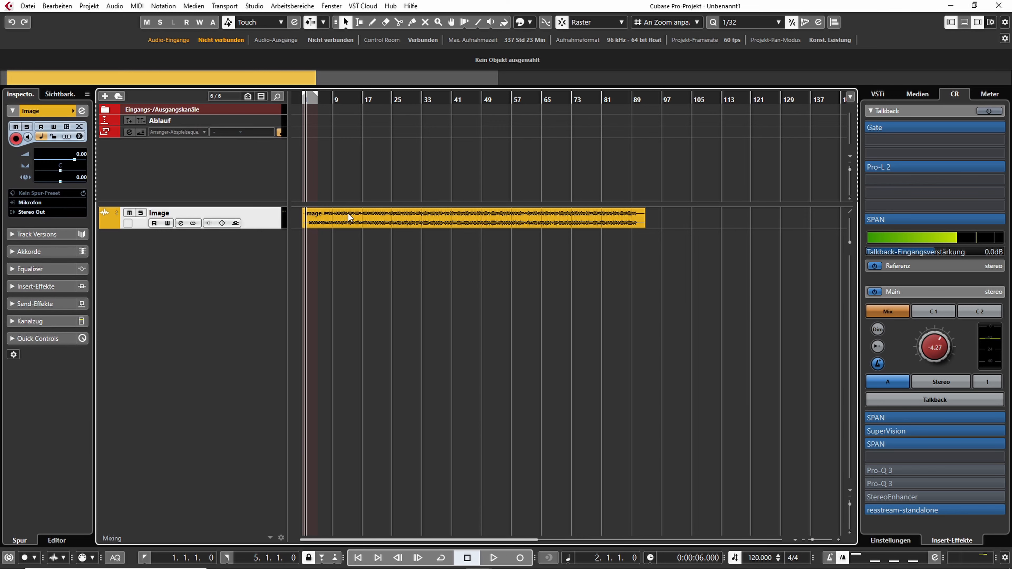
double_click(164, 212)
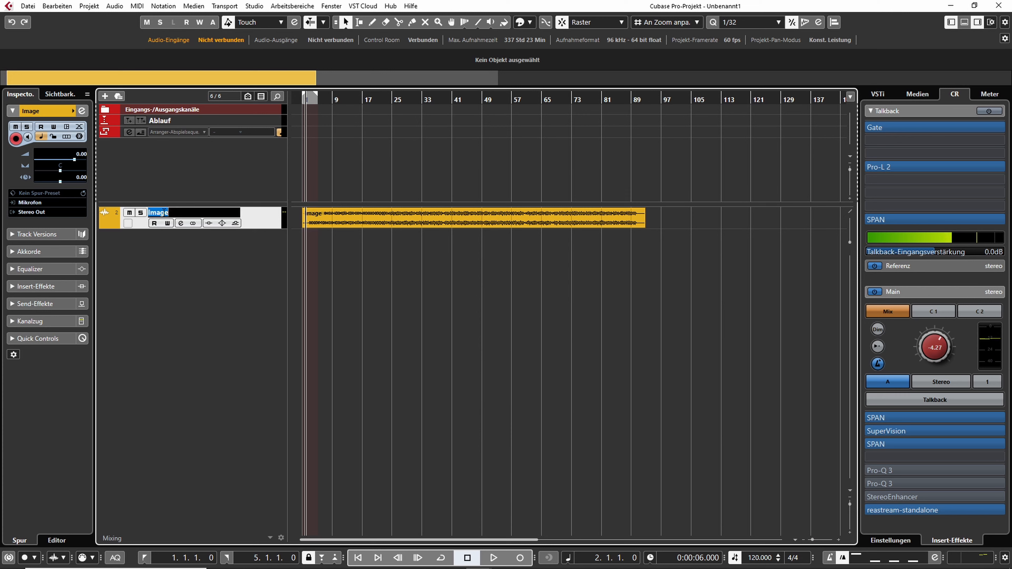
type("PREMASTER")
key("Return")
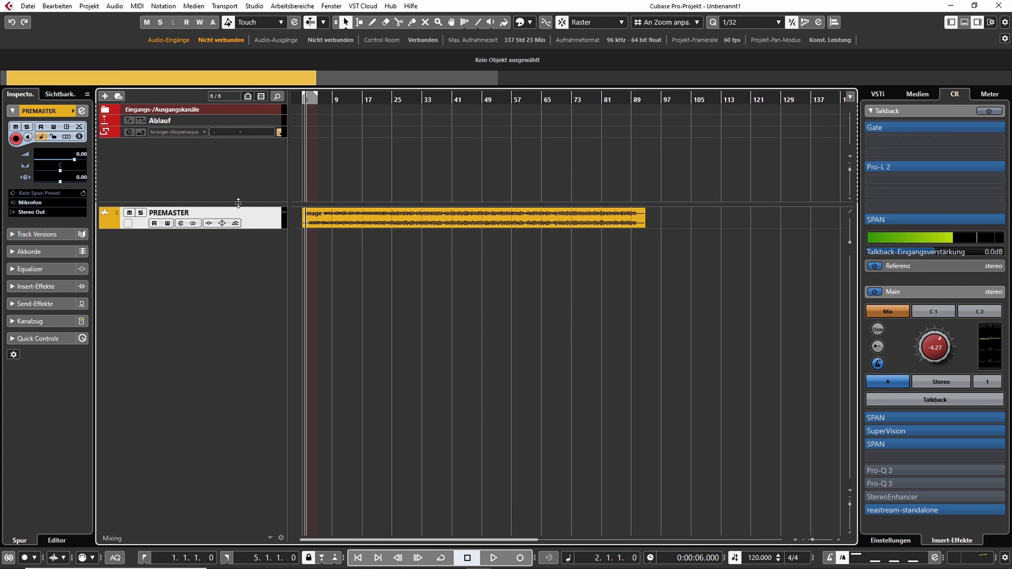
Step: Add a stereo group channel named Aggregation to the selected PREMASTER track, with its output routed to MASTER
right_click(266, 219)
mouse_move(287, 225)
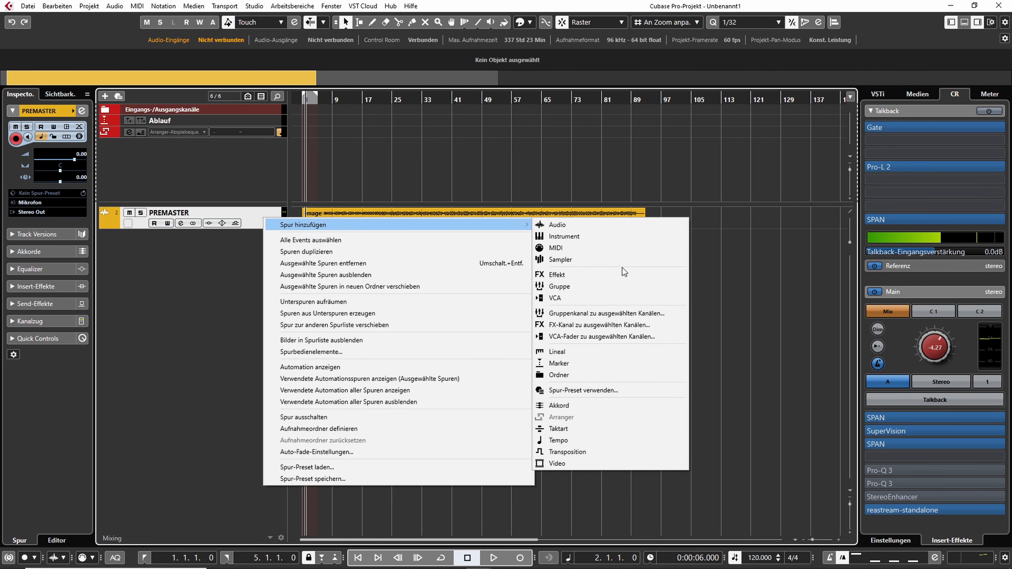
left_click(596, 313)
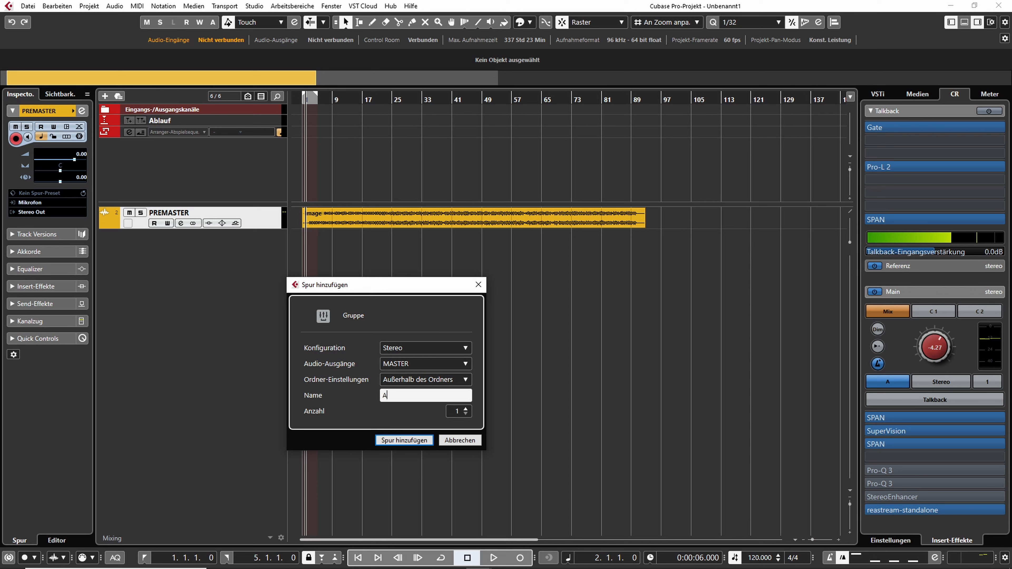
type("Aggregation")
key("Return")
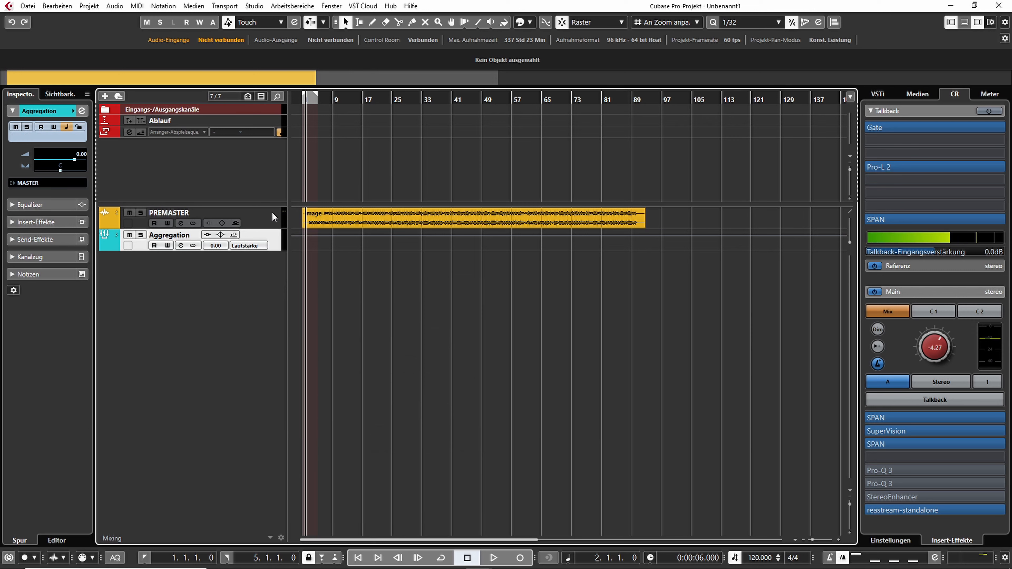
Step: Add eight mono group tracks below Aggregation, with their output routed to MASTER and placed outside the folder
left_click(272, 216)
left_click(270, 238)
right_click(218, 299)
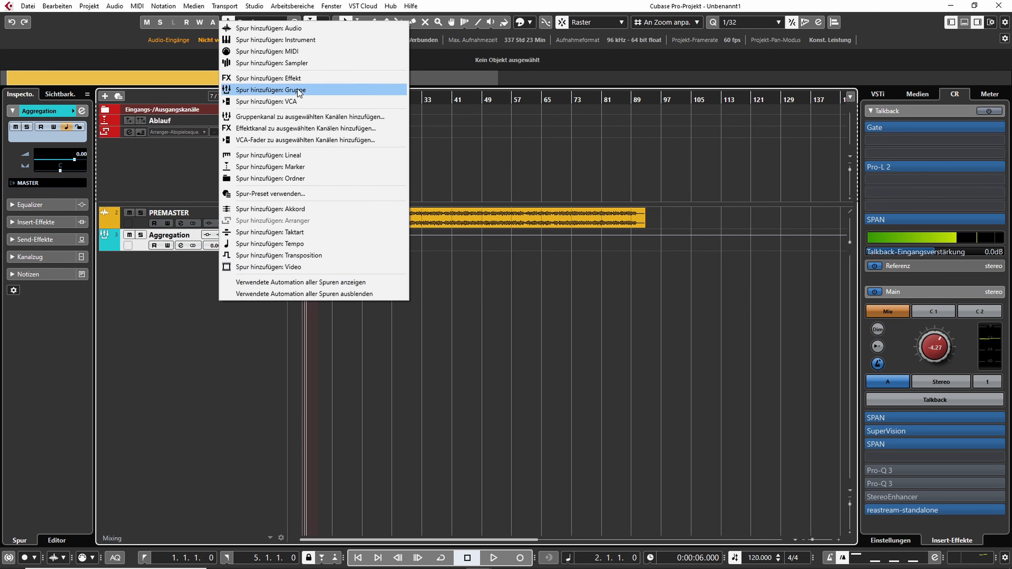
left_click(298, 90)
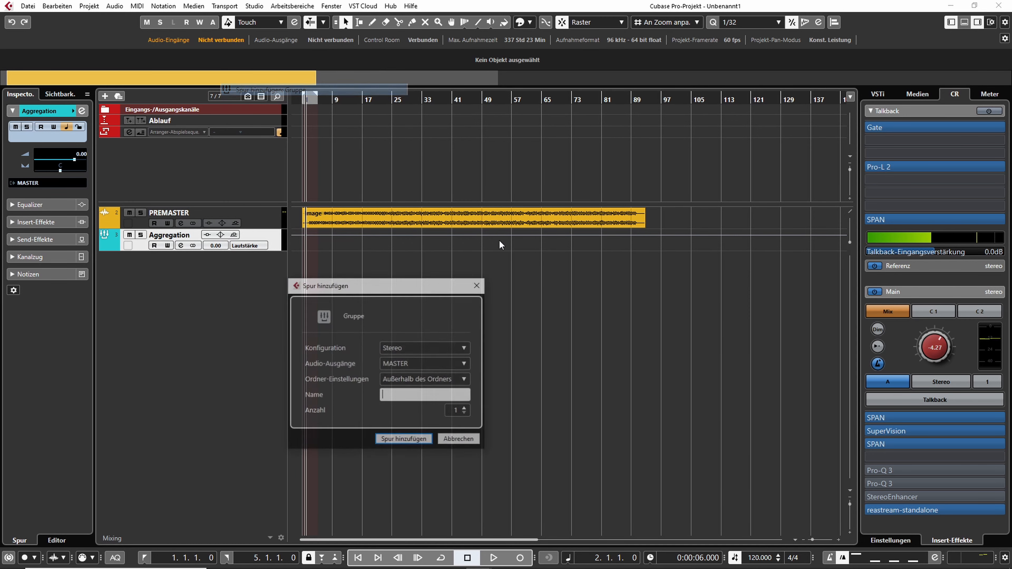
left_click(461, 413)
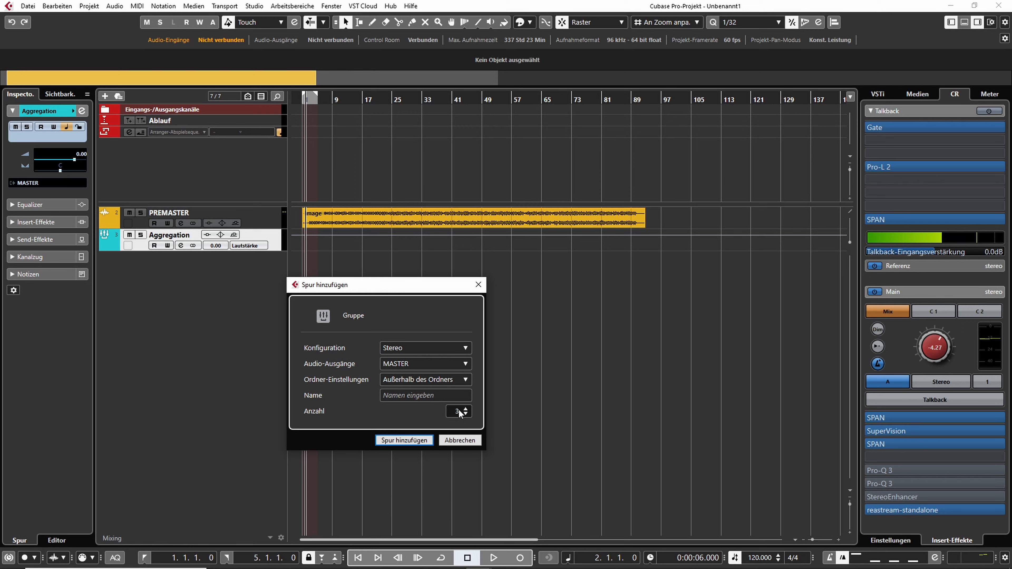
scroll(459, 410, "up", 5)
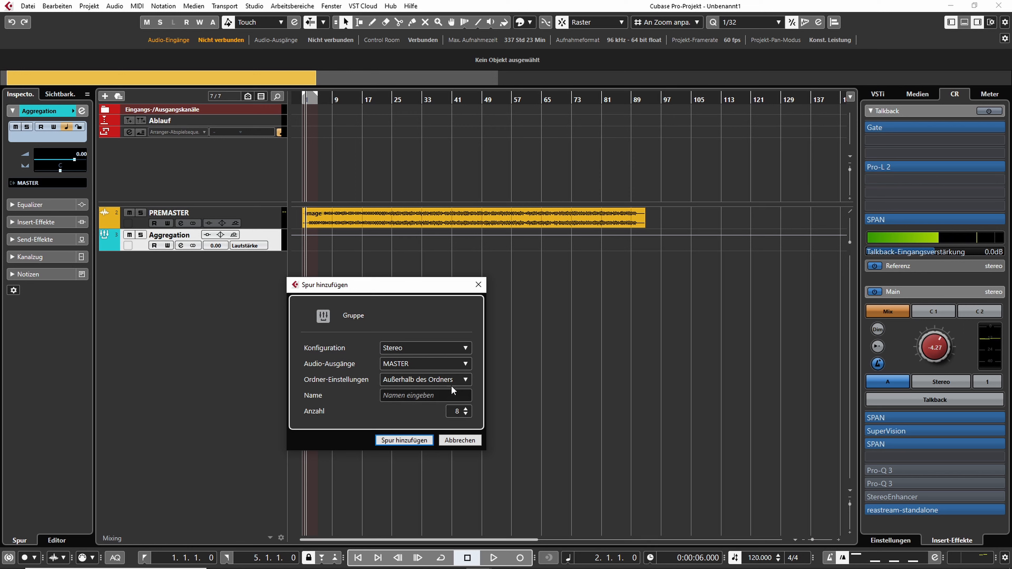
left_click(415, 346)
left_click(411, 362)
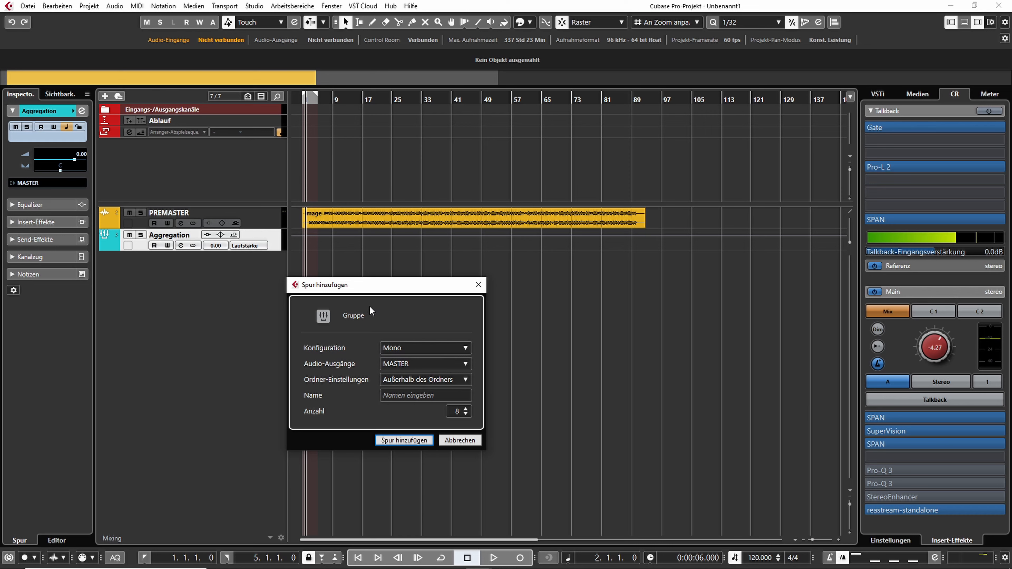
left_click(405, 439)
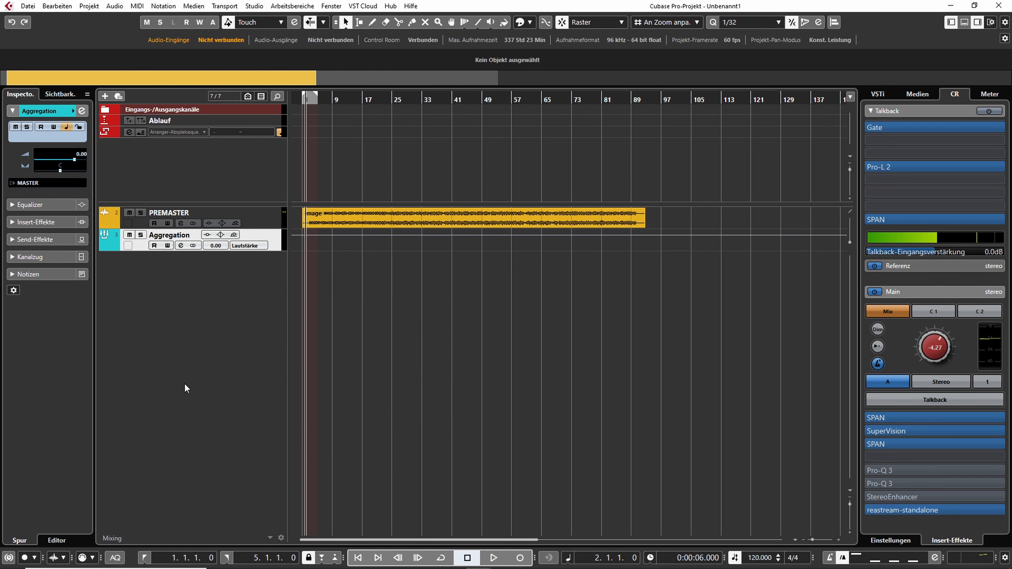
Step: Rename the first three new group tracks as L, R and -R
double_click(164, 257)
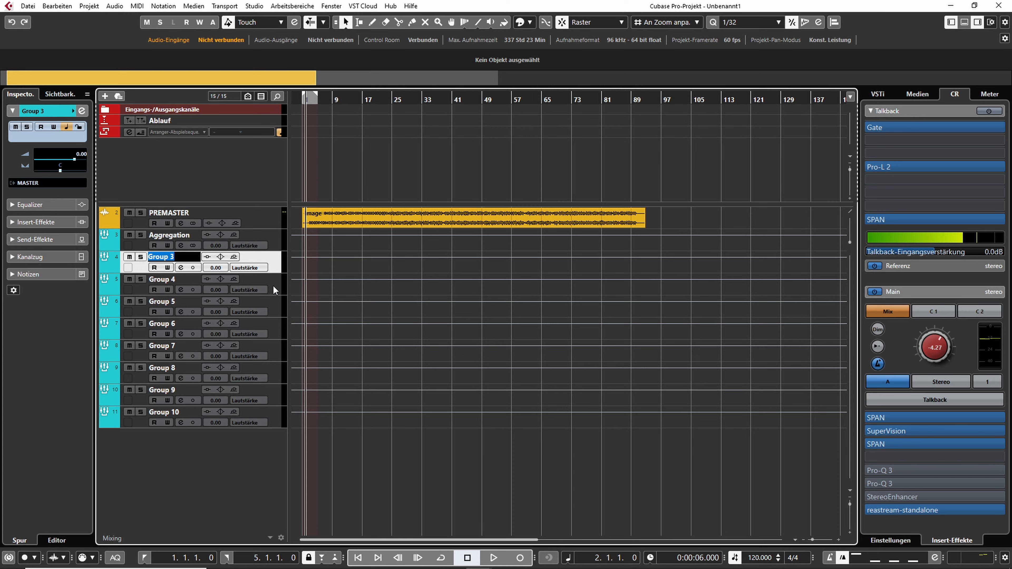
type("L")
key("Tab")
type("R")
key("Tab")
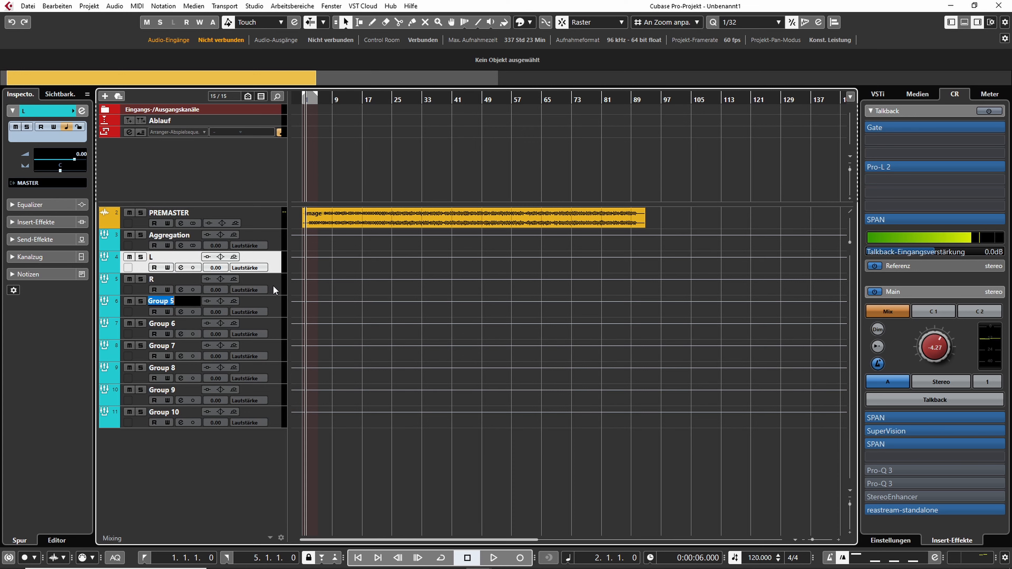
type("-R")
key("Tab")
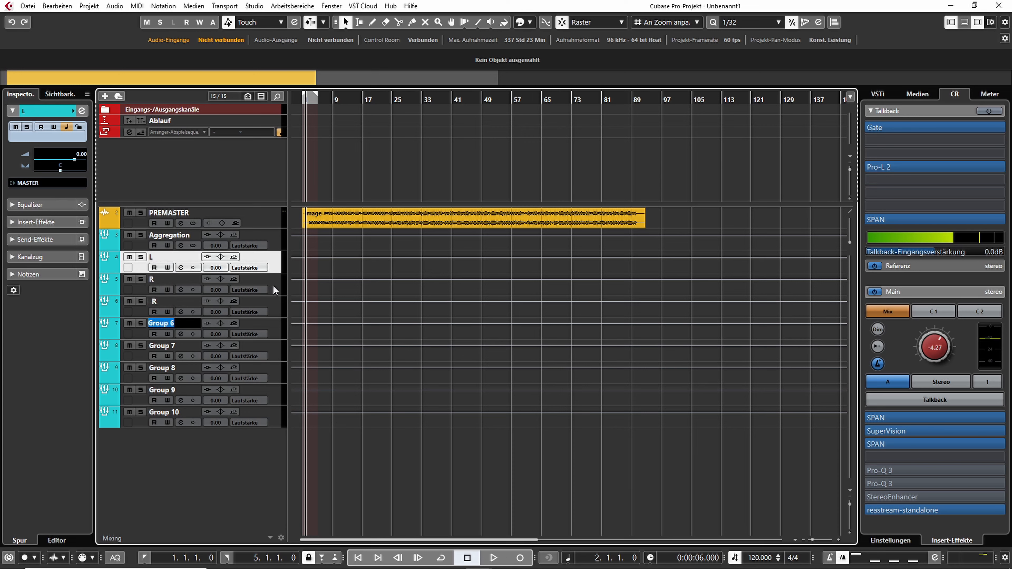
Step: Rename the fourth, fifth and sixth new group tracks as M, S and -S
type("M")
key("Tab")
type("S")
key("Tab")
type("-S")
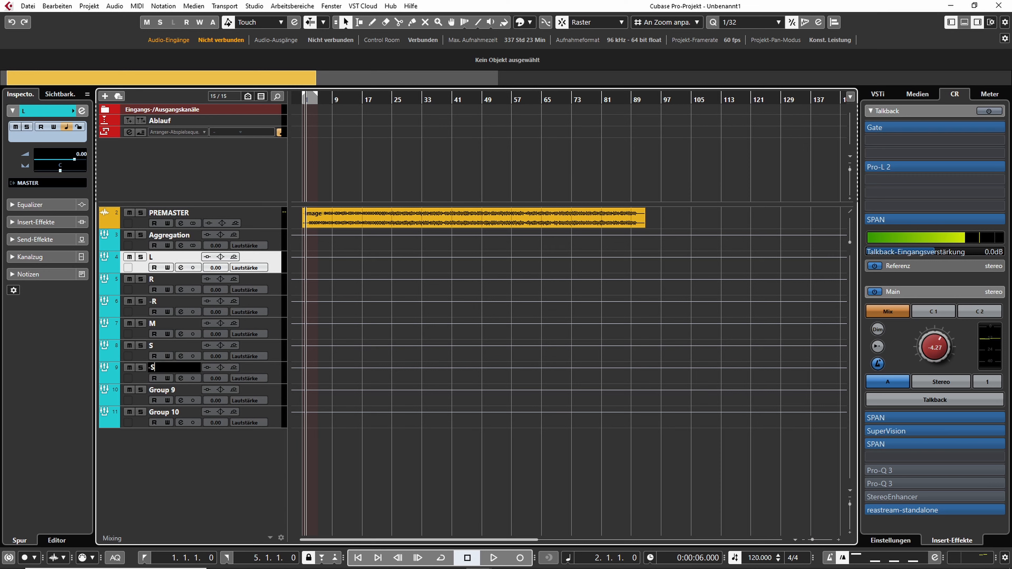
key("Tab")
Step: Rename the last two new group tracks as L Out and R Out
type("L Out")
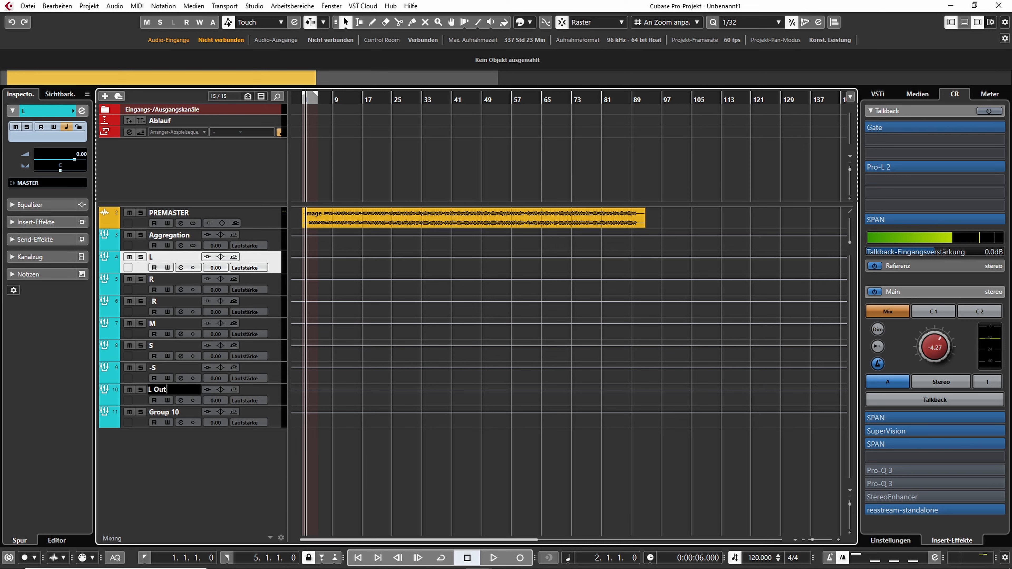
key("Tab")
type("R R")
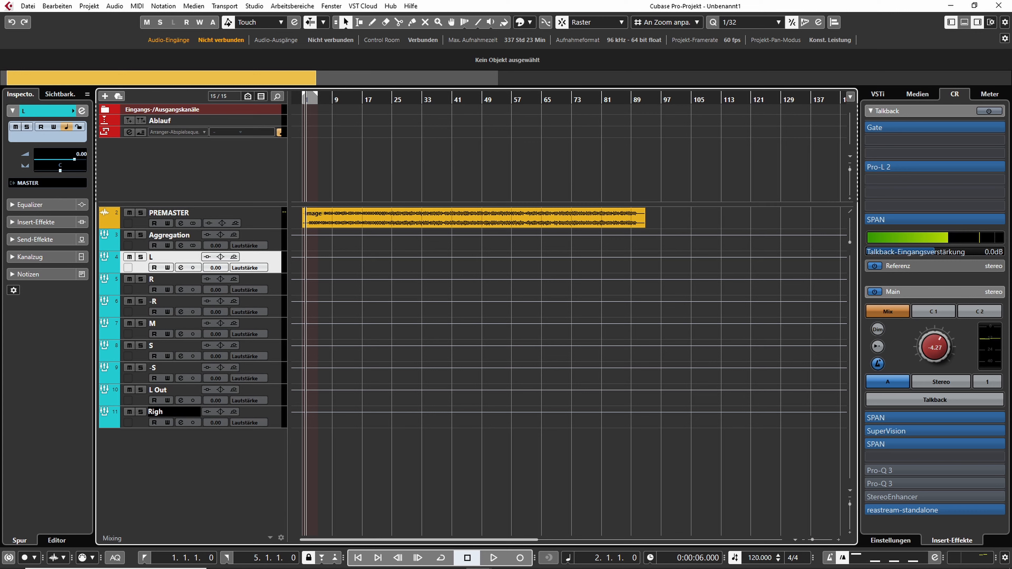
key("BackSpace")
type("Out")
key("Return")
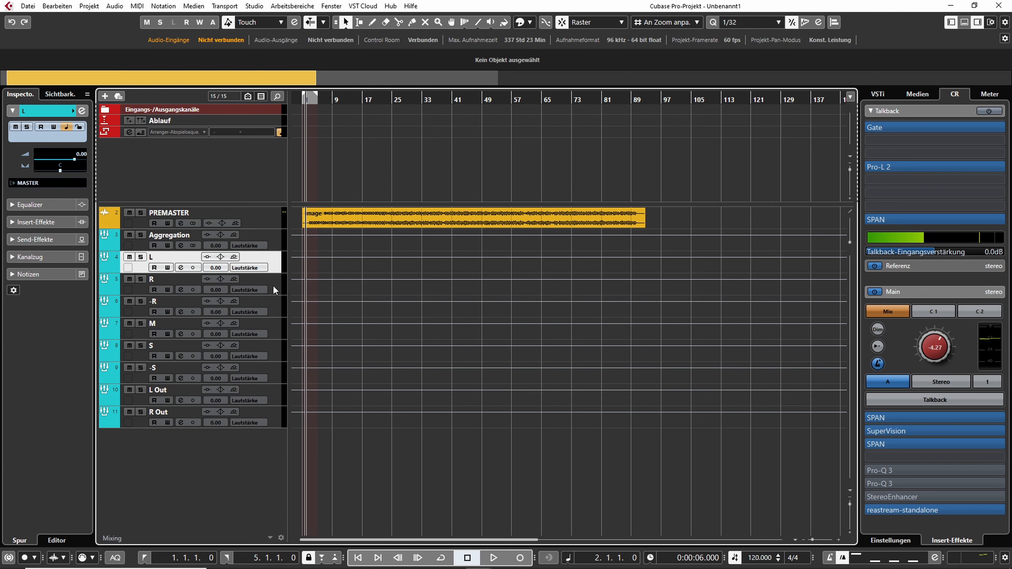
left_click(275, 416, "shift")
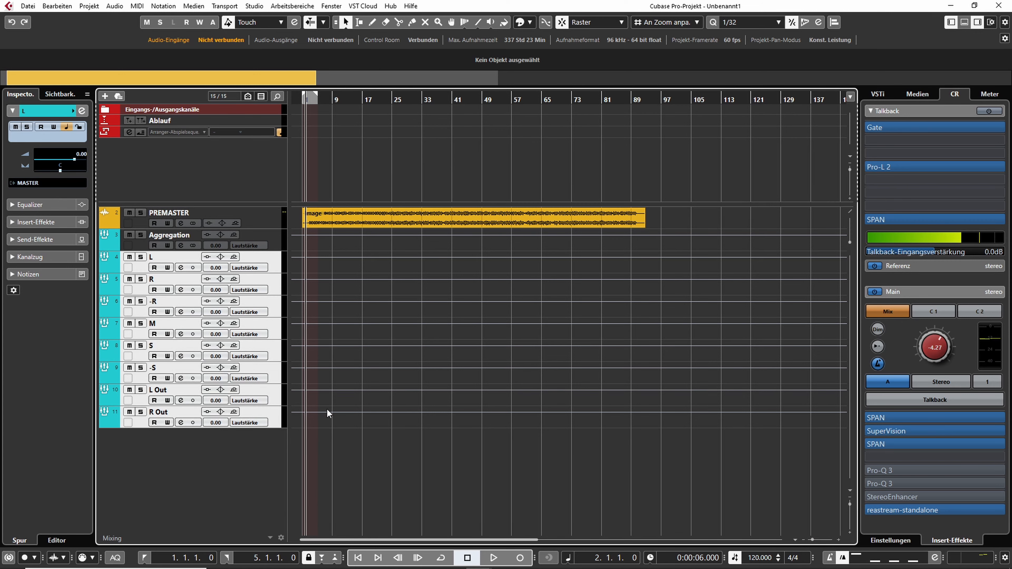
left_click(279, 422)
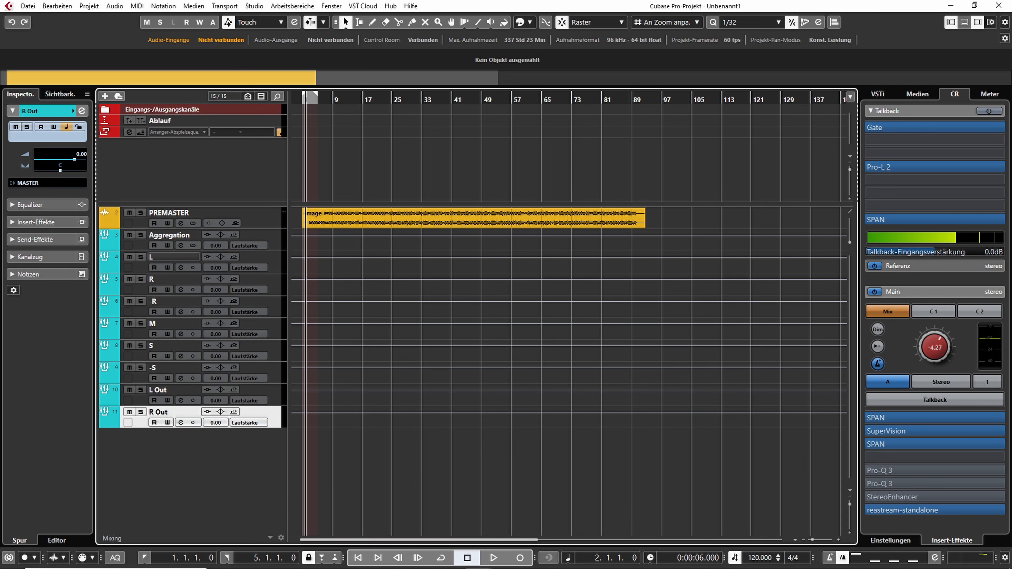
Step: Open the MixConsole and set the output level of the Pro-L 2 limiter on the MASTER channel to -1 dBTP
key("F3")
double_click(480, 3)
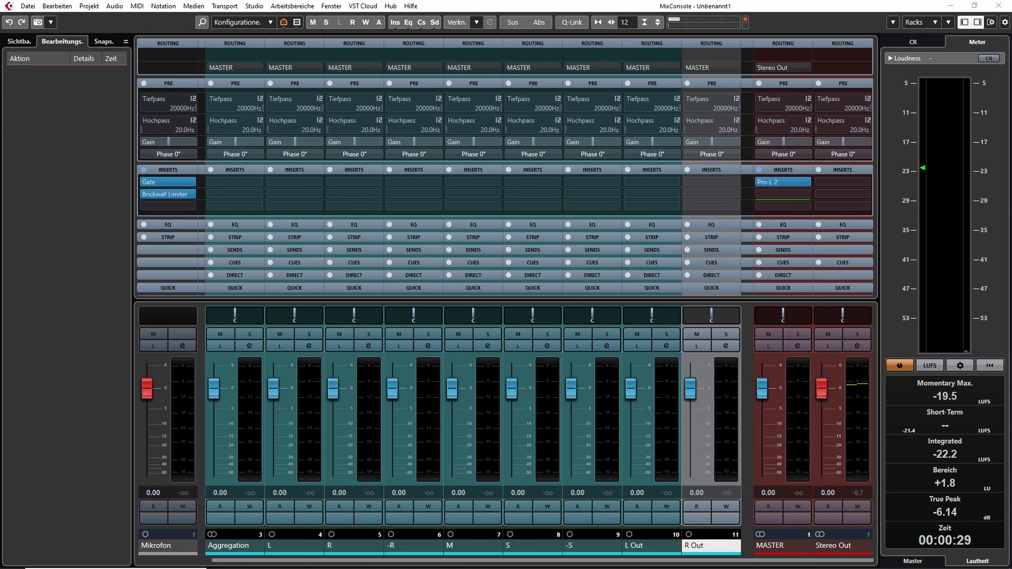
left_click_drag(472, 566, 664, 56)
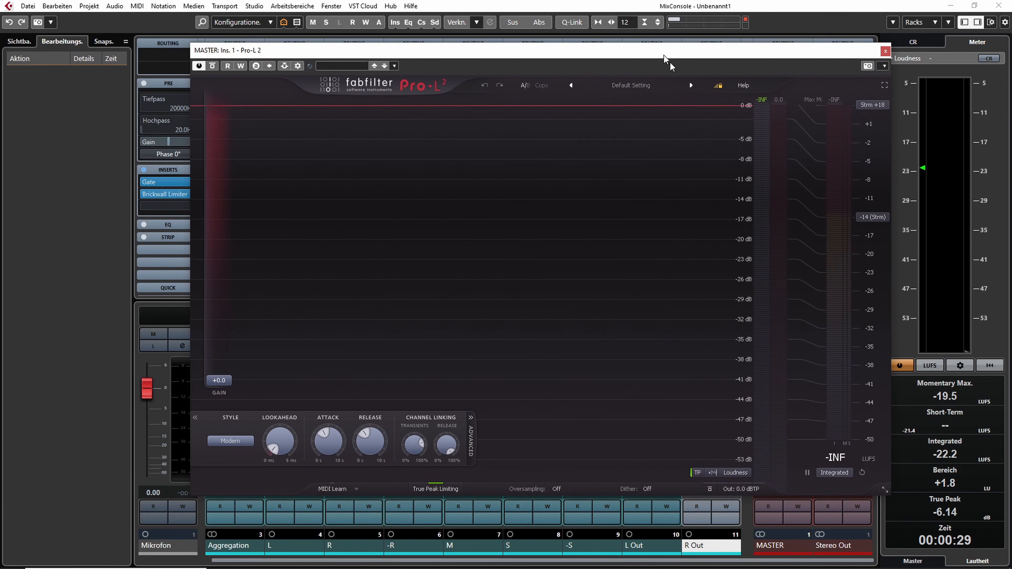
double_click(743, 457)
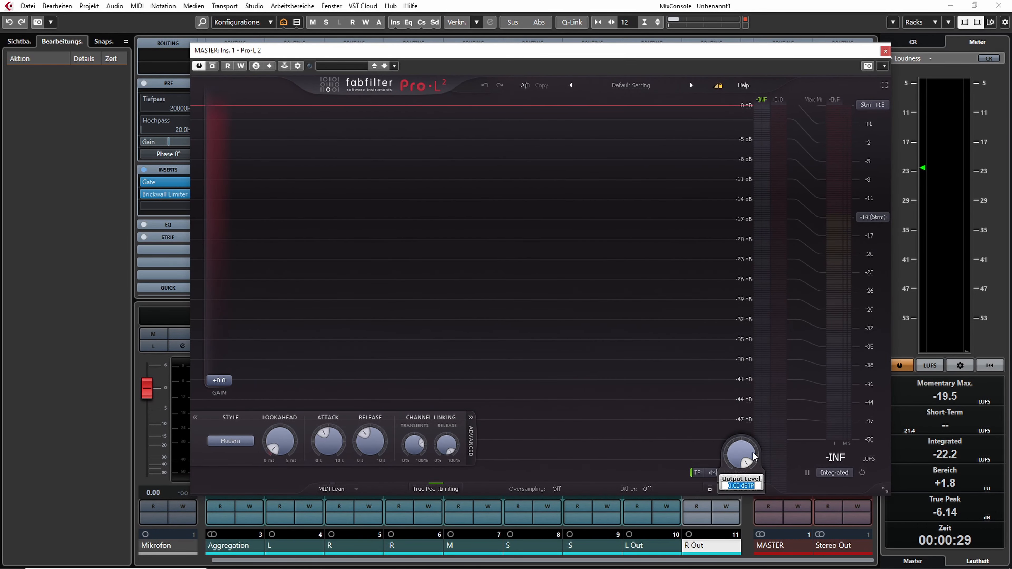
type("-1")
key("Return")
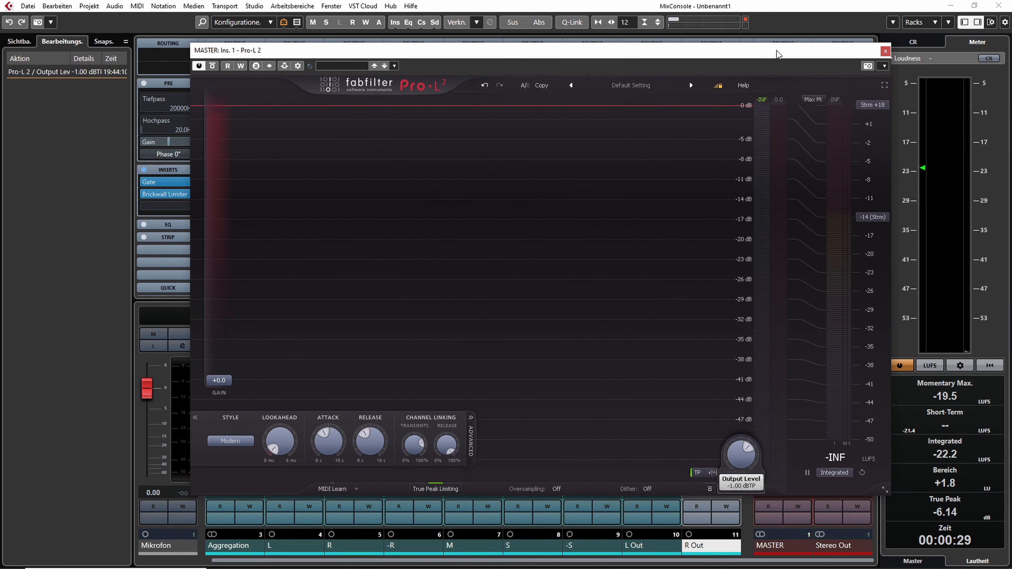
left_click(886, 51)
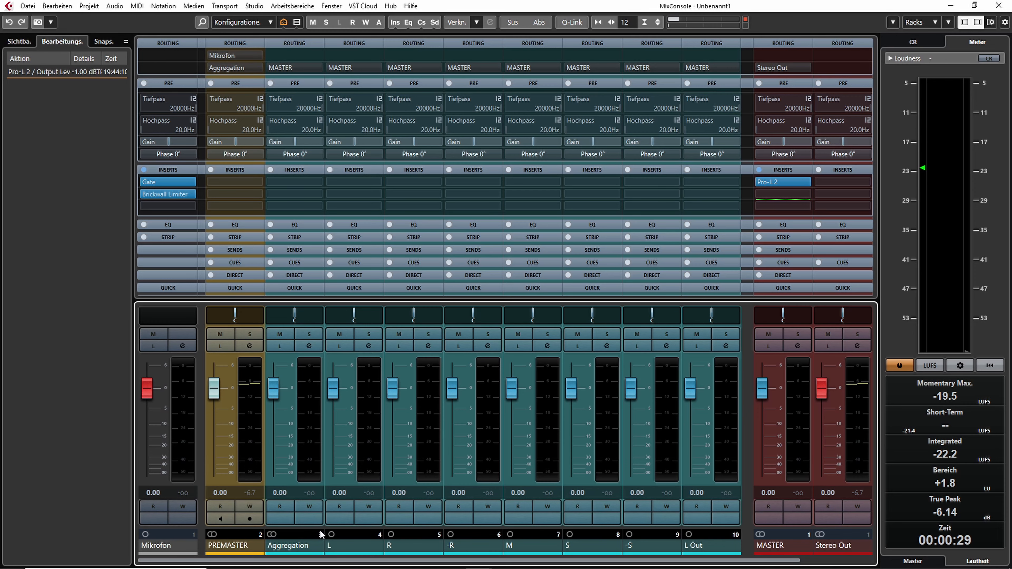
Step: Set the output of all channels from Aggregation through -S to no bus
left_click(306, 547)
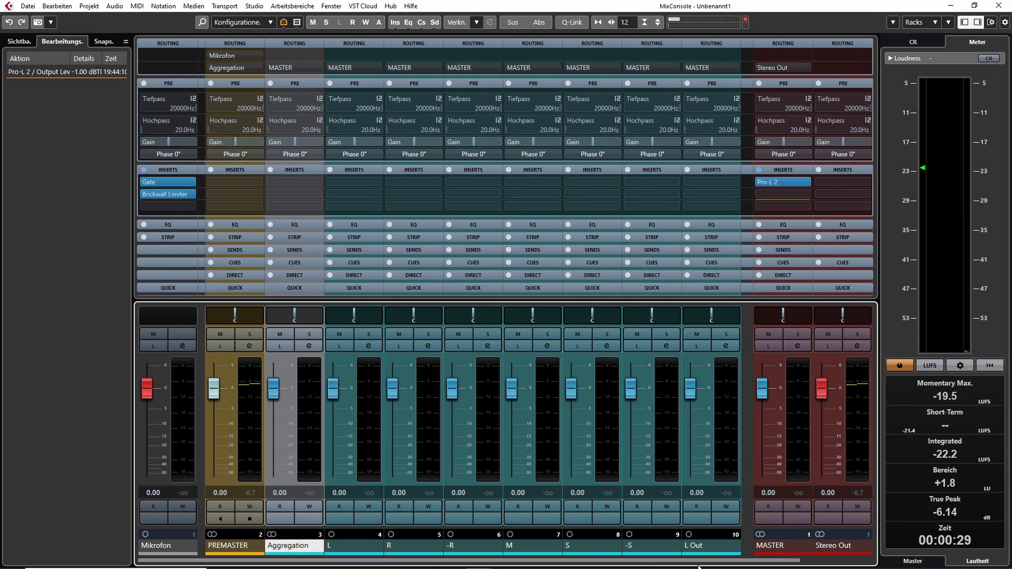
left_click(669, 545, "shift")
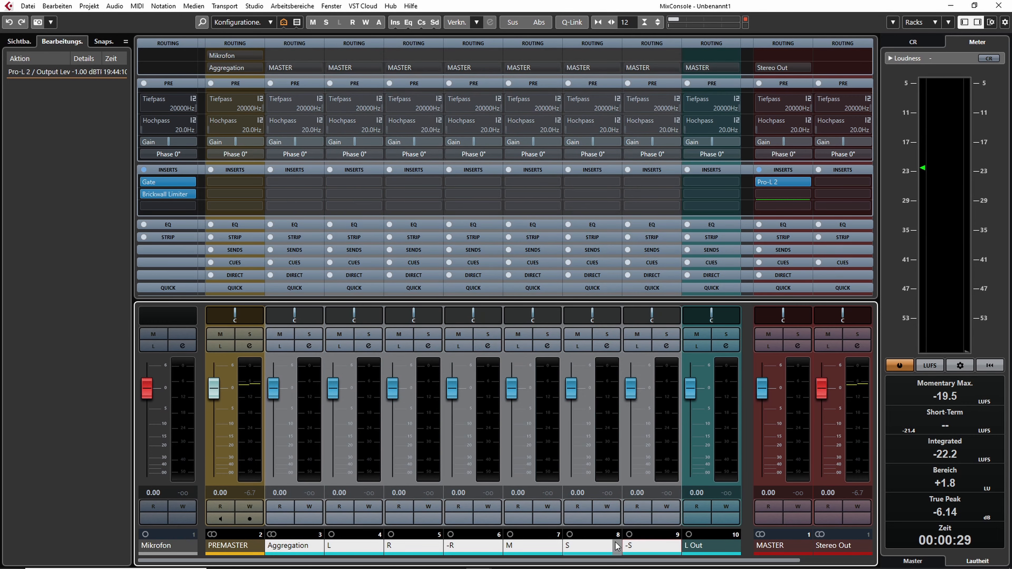
left_click(654, 67, "alt+shift")
left_click(663, 102, "alt+shift")
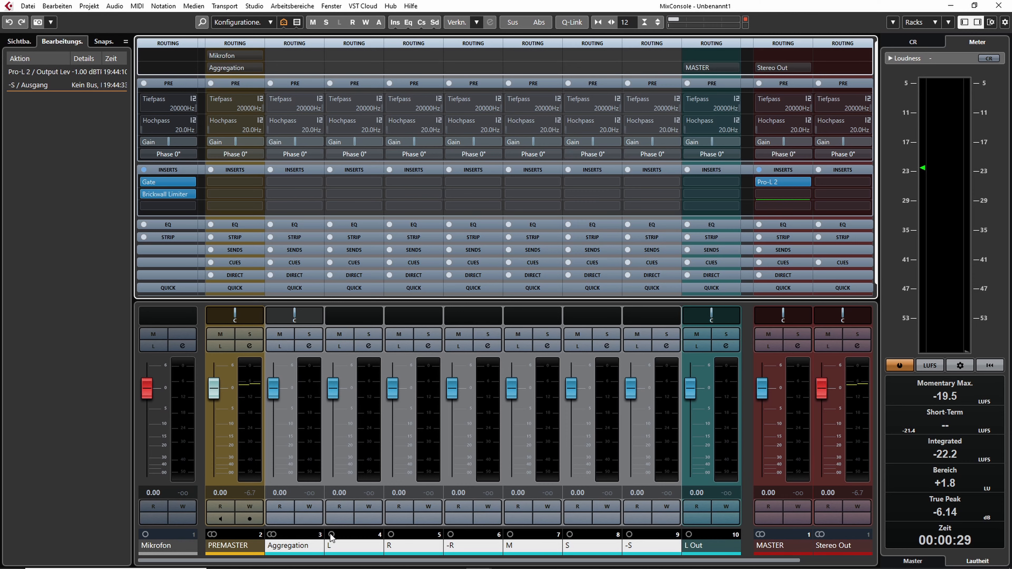
Step: Open the Aggregation channel's settings and assign its first three sends to the groups L, R and -R
left_click(308, 545)
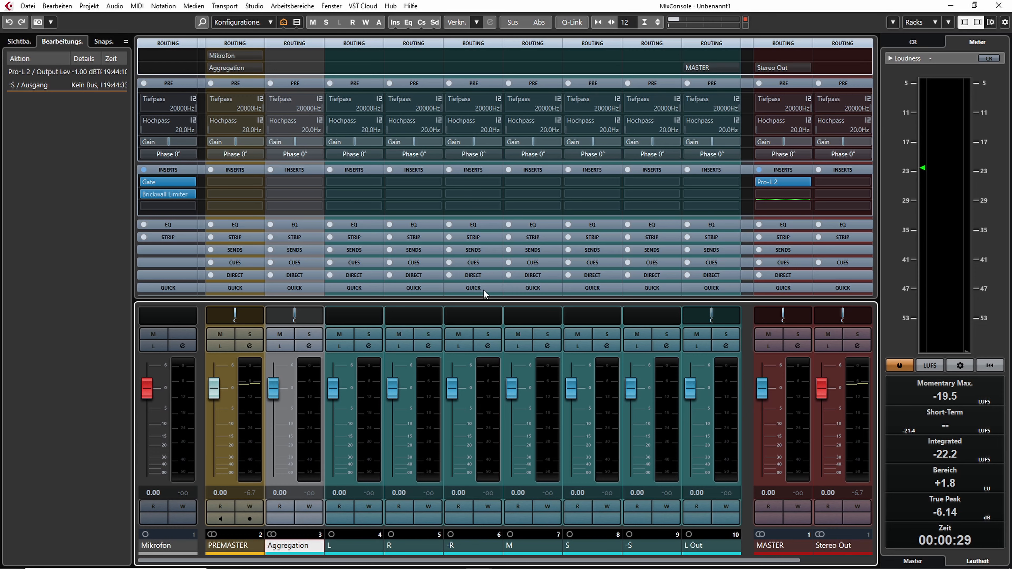
key("e")
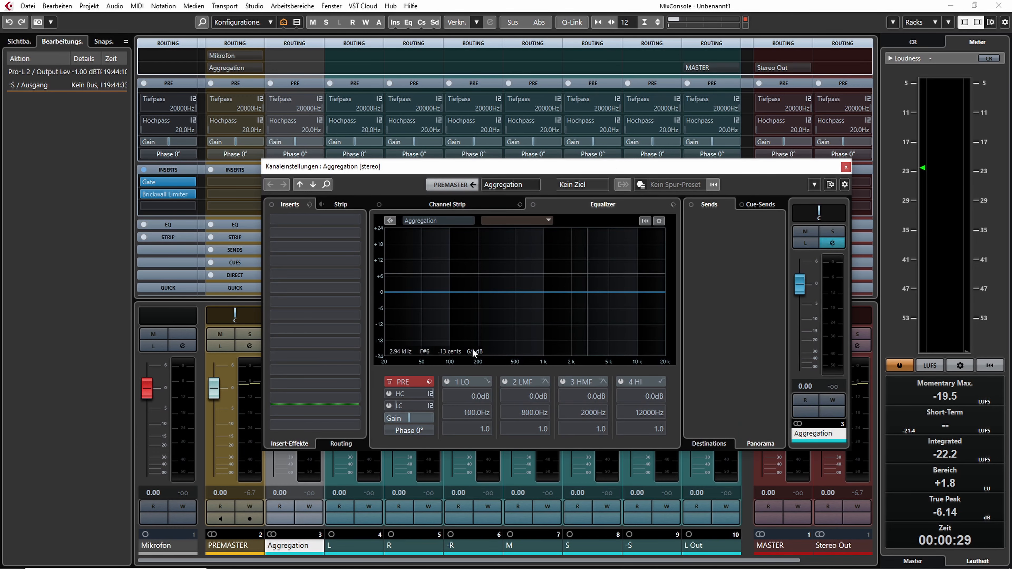
left_click_drag(741, 164, 754, 138)
left_click(732, 416)
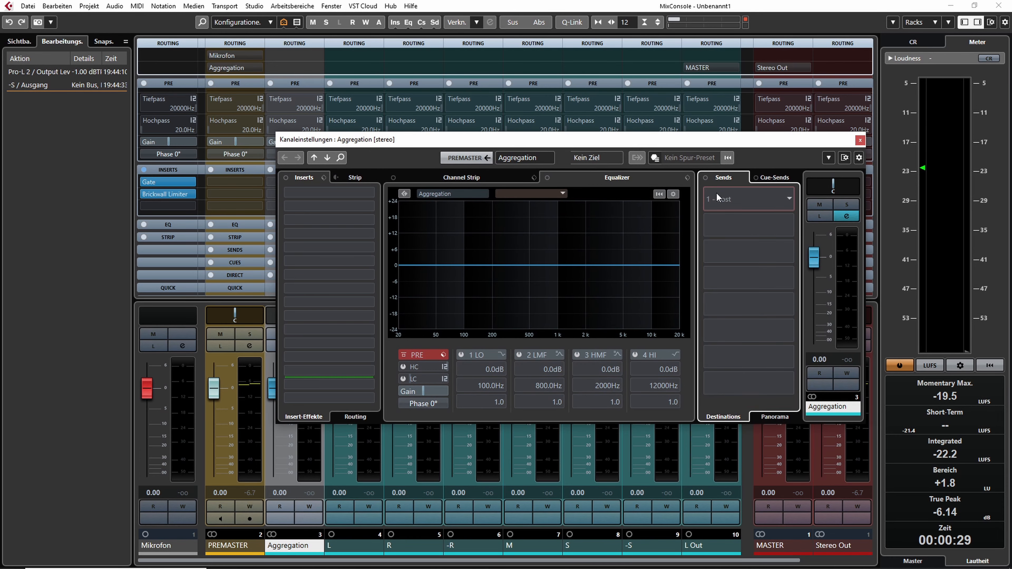
left_click(774, 202)
left_click(747, 251)
left_click(739, 223)
left_click(739, 289)
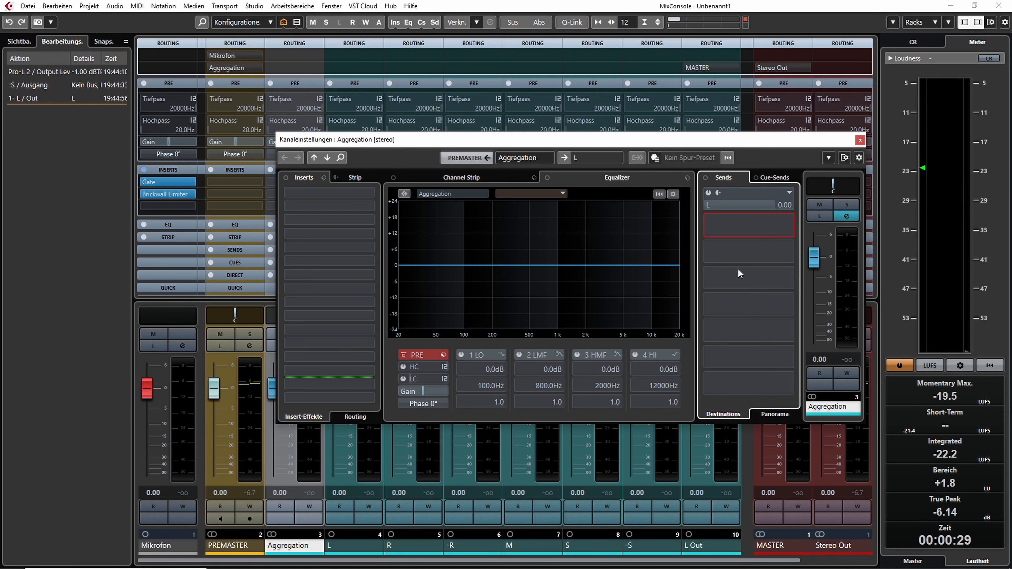
left_click(733, 248)
left_click(742, 321)
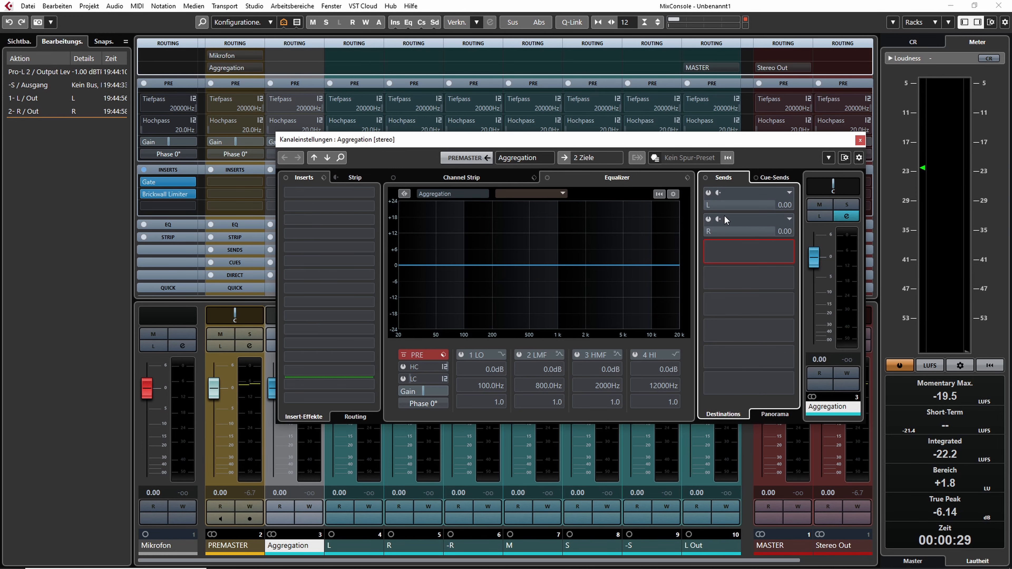
Step: Activate the L, R and -R sends of the Aggregation channel
left_click(707, 193)
left_click(707, 219)
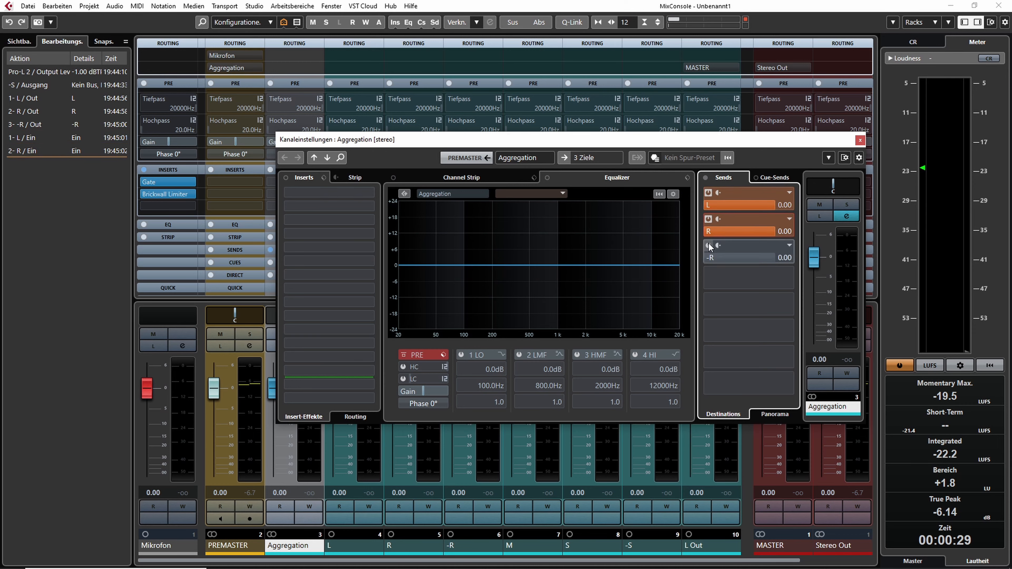
left_click(708, 244)
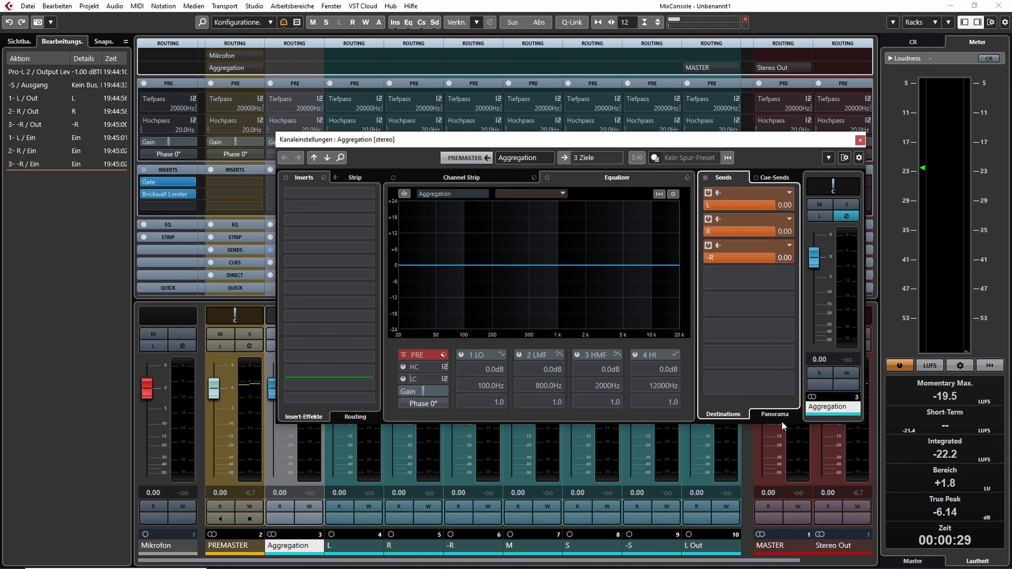
Step: Pan the Aggregation channel's L send hard left and its R and -R sends hard right, and close the channel settings
left_click(778, 414)
left_click_drag(744, 200, 661, 201)
left_click_drag(751, 228, 867, 228)
left_click_drag(750, 256, 854, 259)
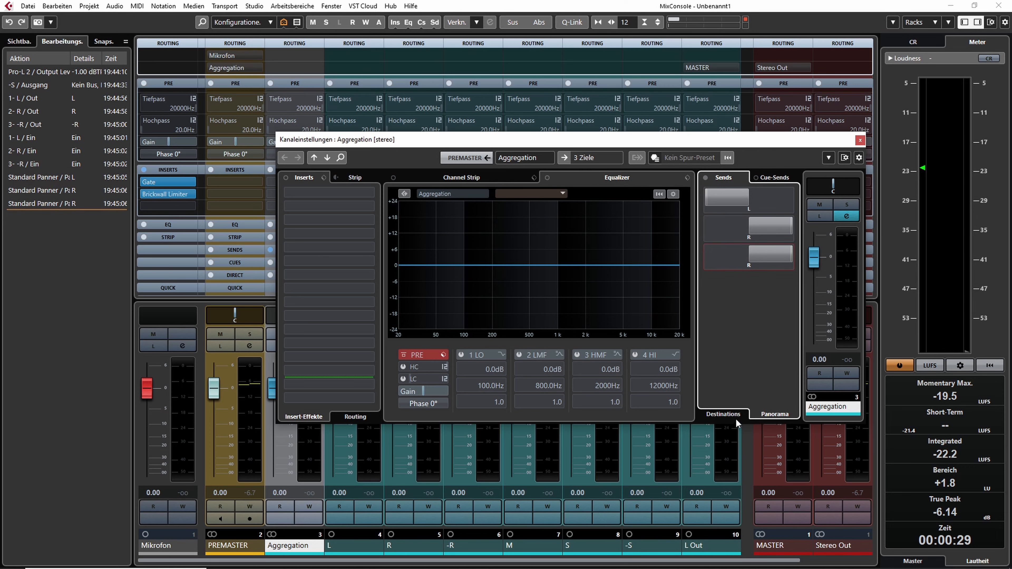
left_click(722, 413)
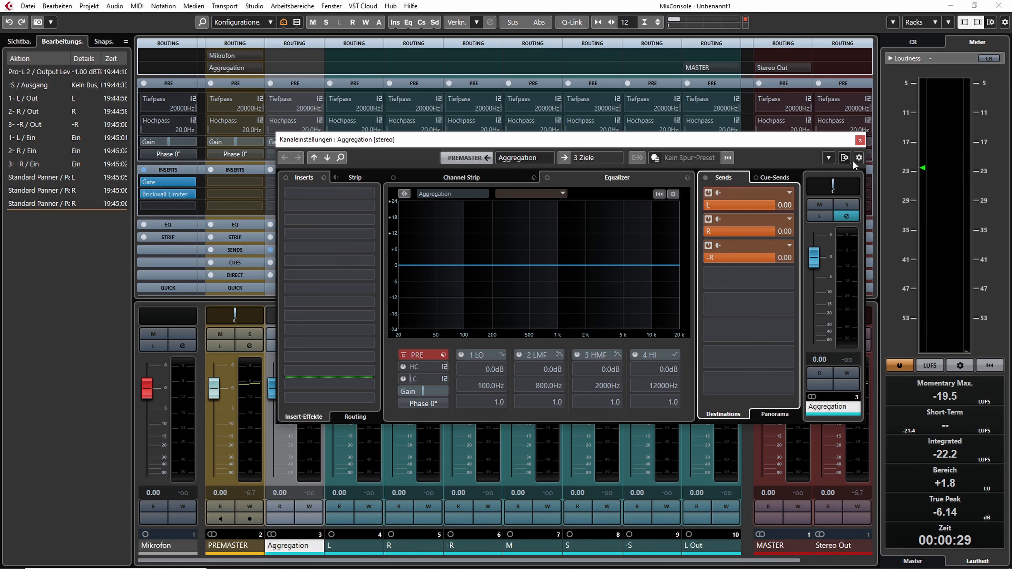
left_click(859, 140)
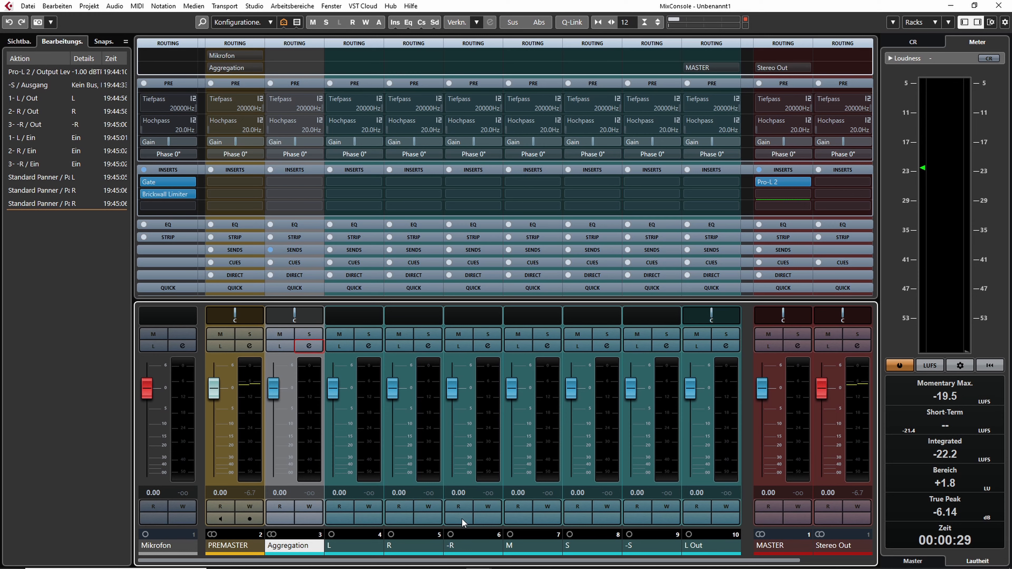
Step: Invert the phase of the -R and -S channels to 180°
left_click(464, 545)
left_click(635, 550)
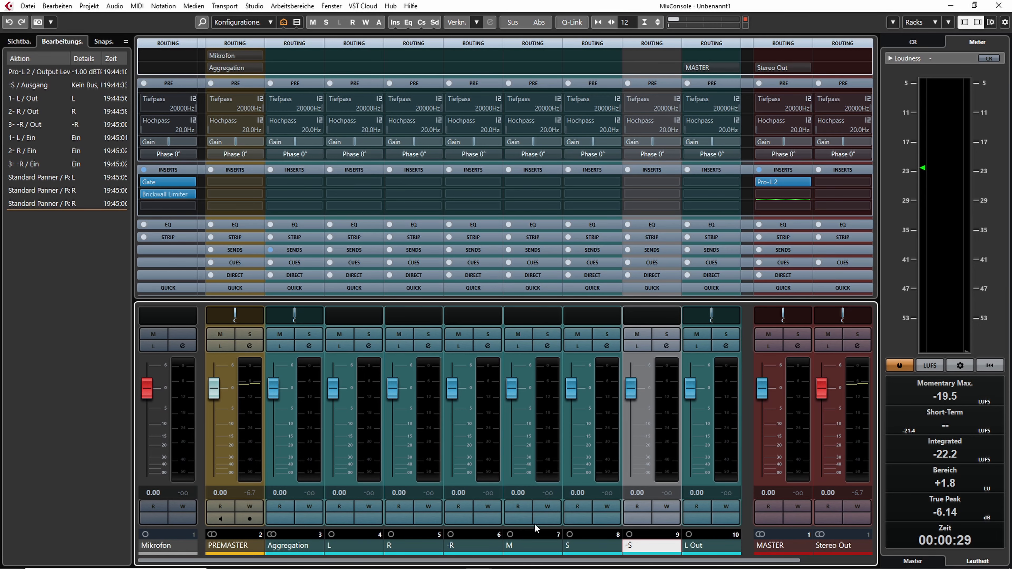
left_click(518, 548)
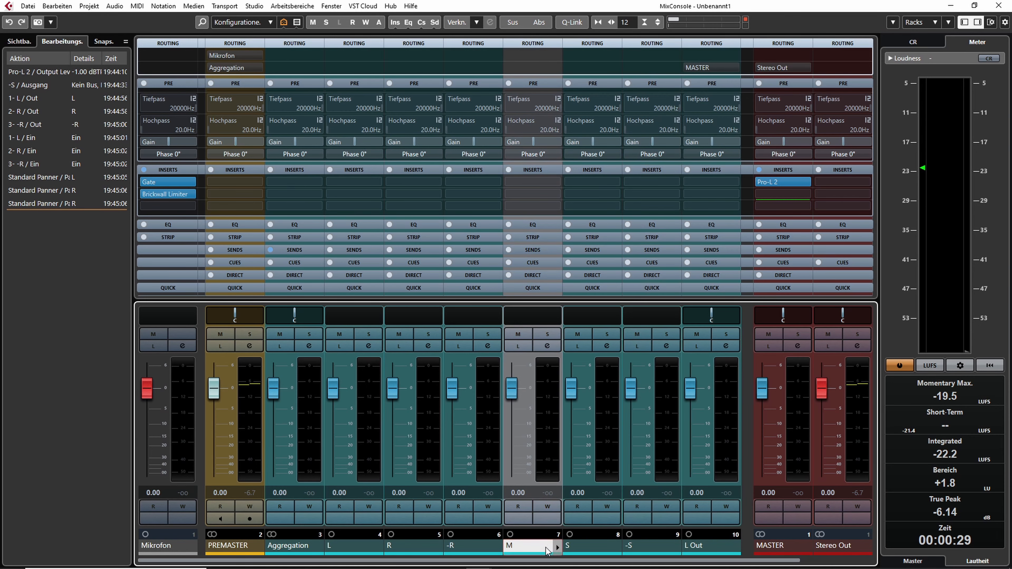
left_click(602, 547)
left_click(459, 548)
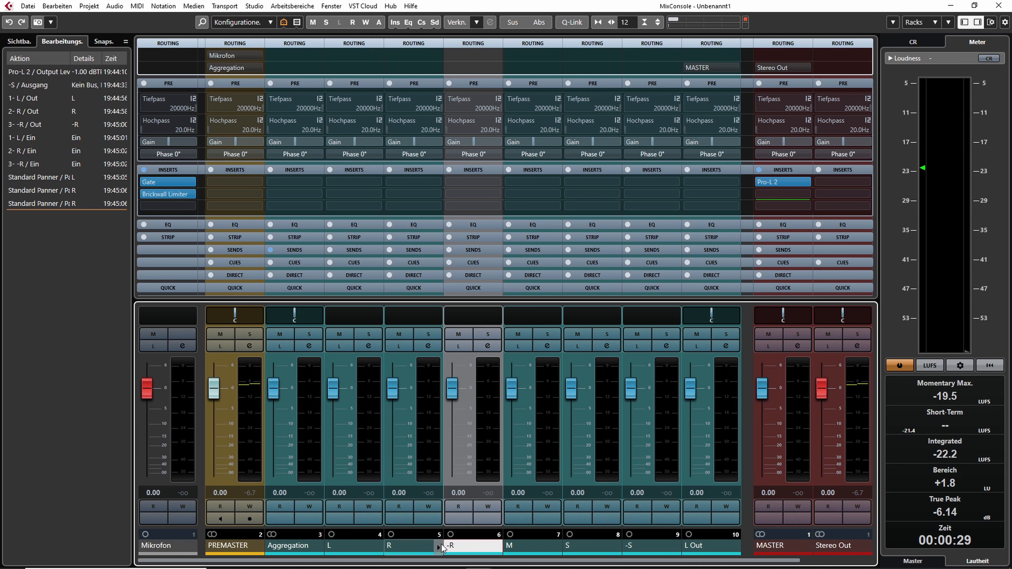
left_click(461, 155)
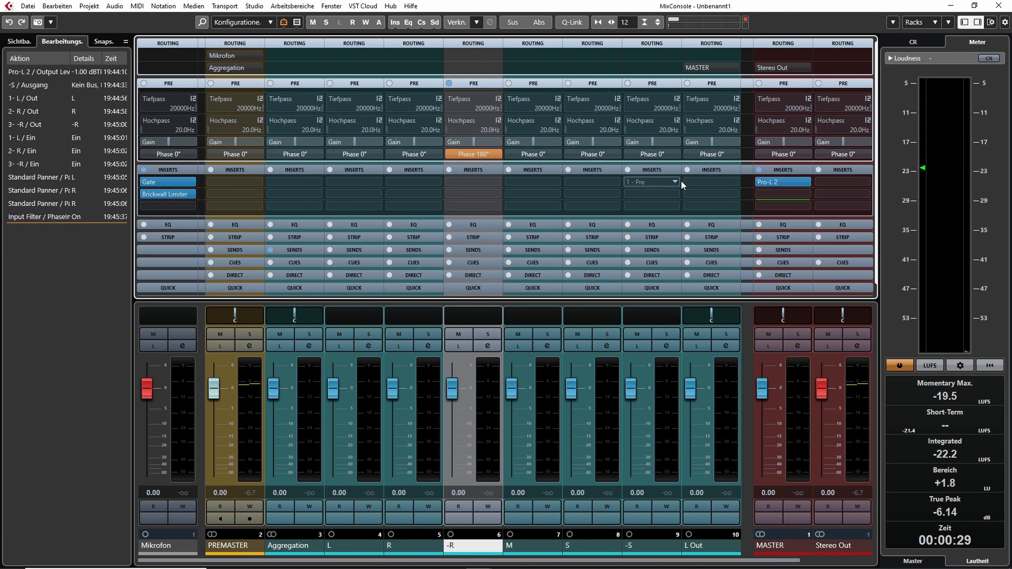
left_click(669, 153)
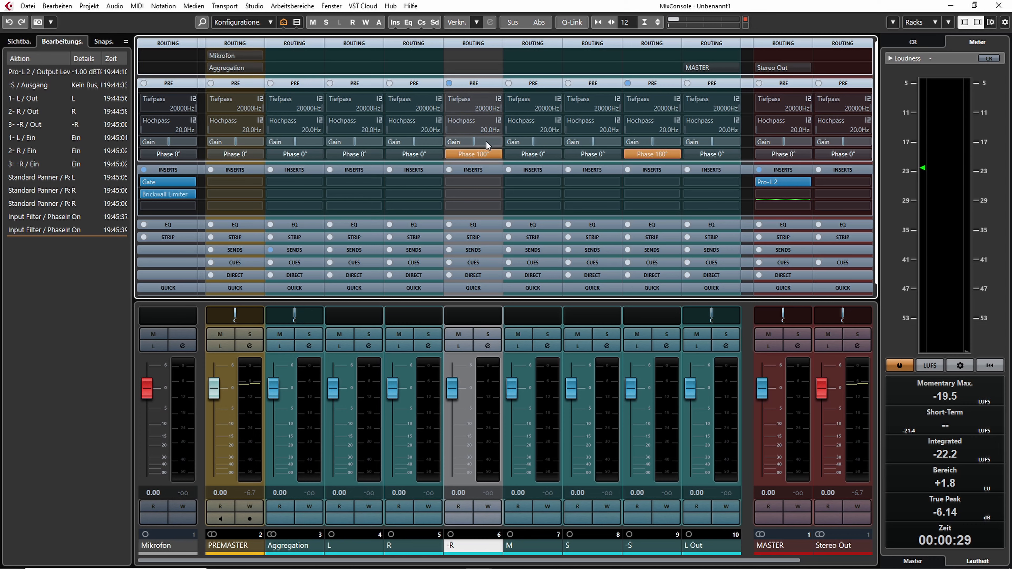
left_click(404, 544)
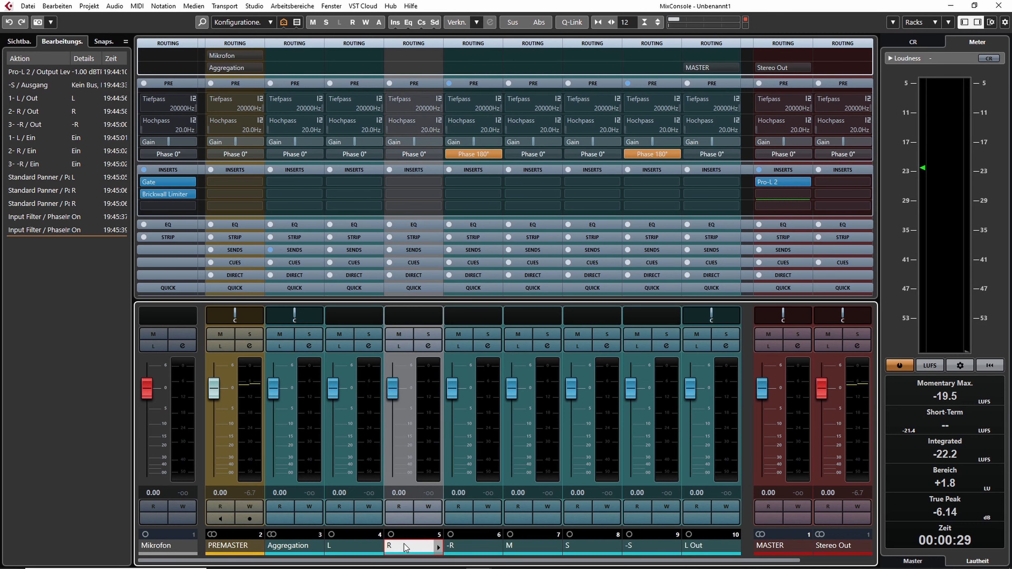
left_click(480, 548)
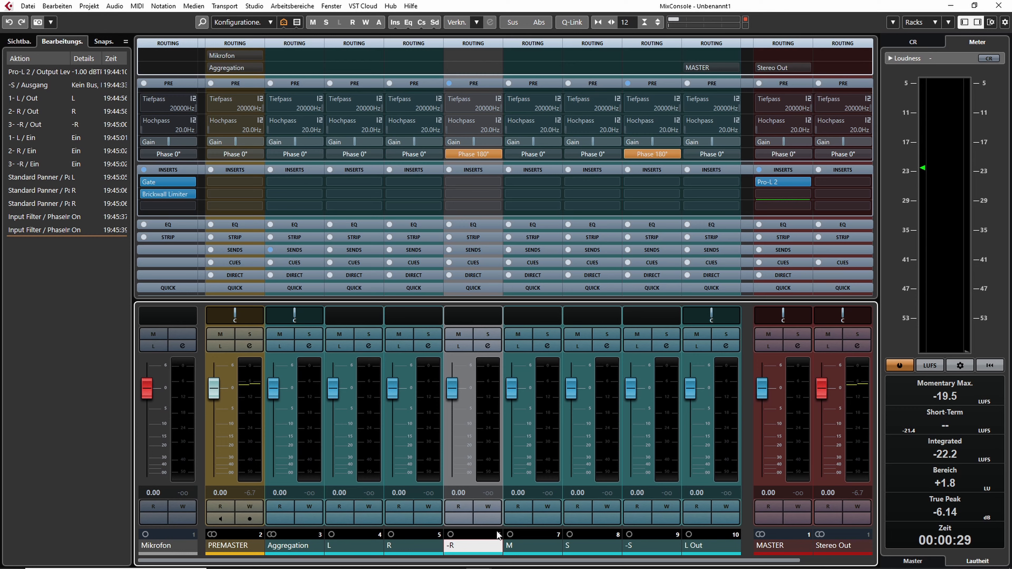
left_click(535, 541)
left_click(581, 545)
left_click(336, 544)
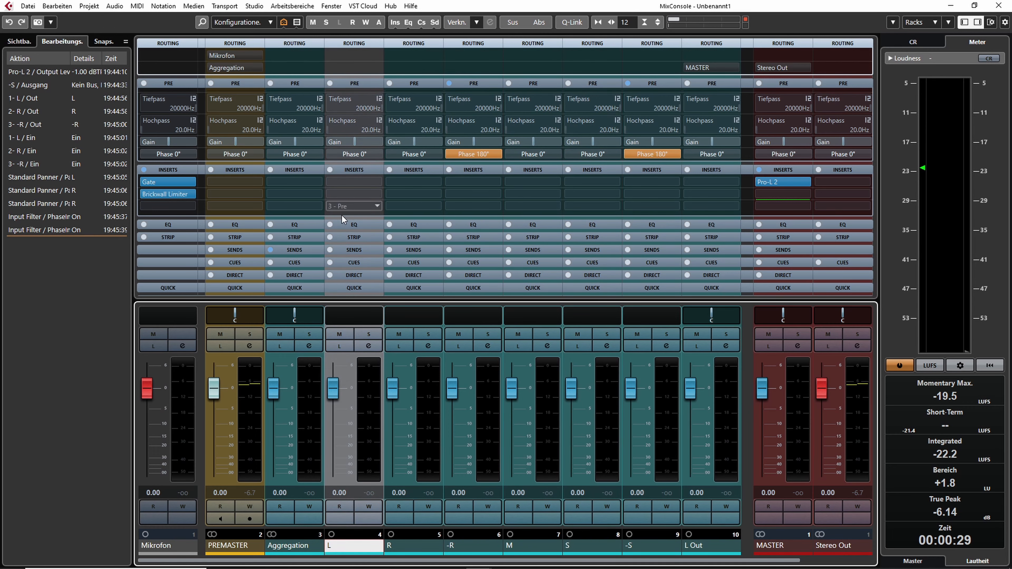
left_click(414, 542)
left_click(472, 544)
left_click(530, 541)
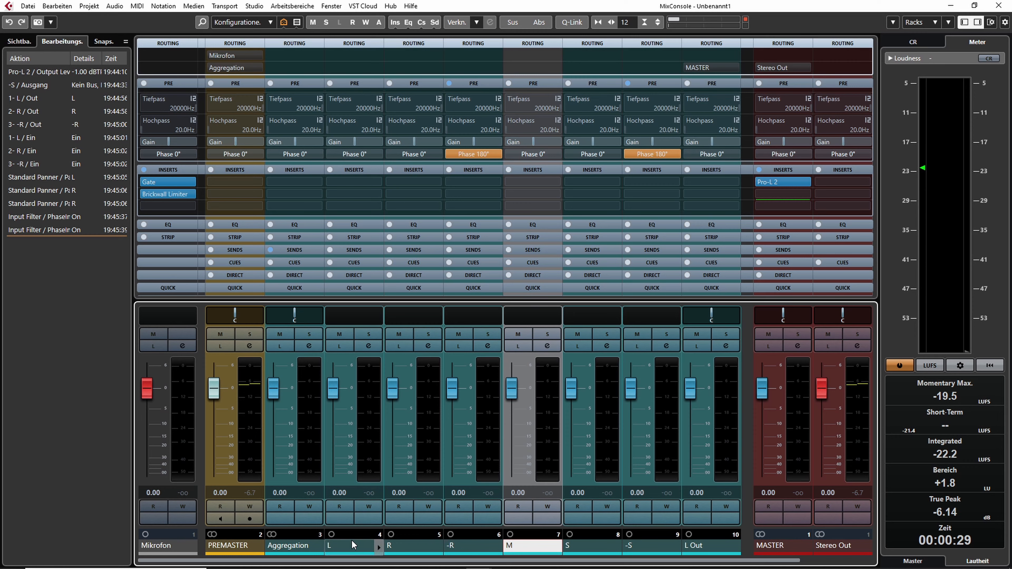
left_click(343, 549)
left_click(400, 544)
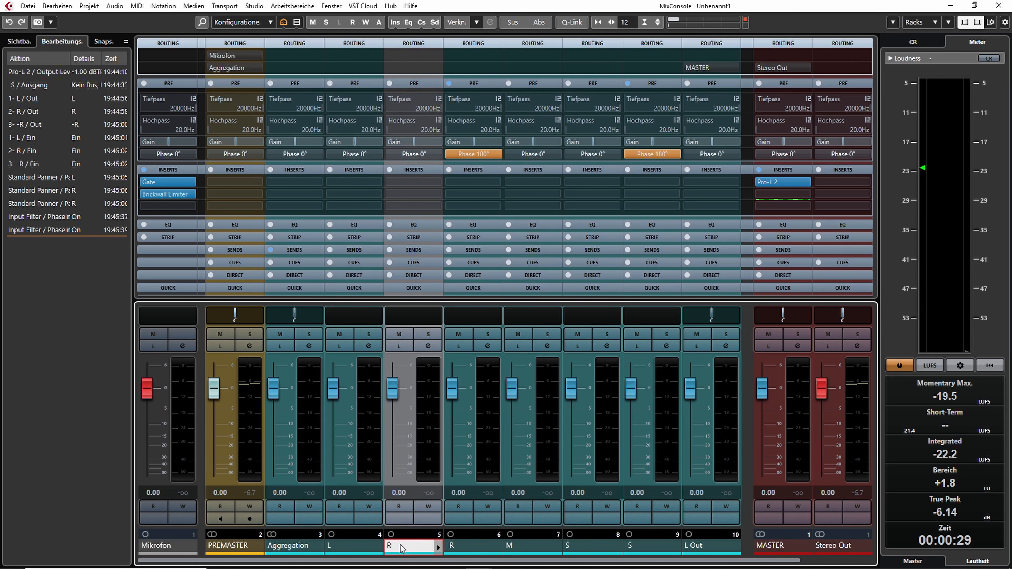
left_click(599, 549)
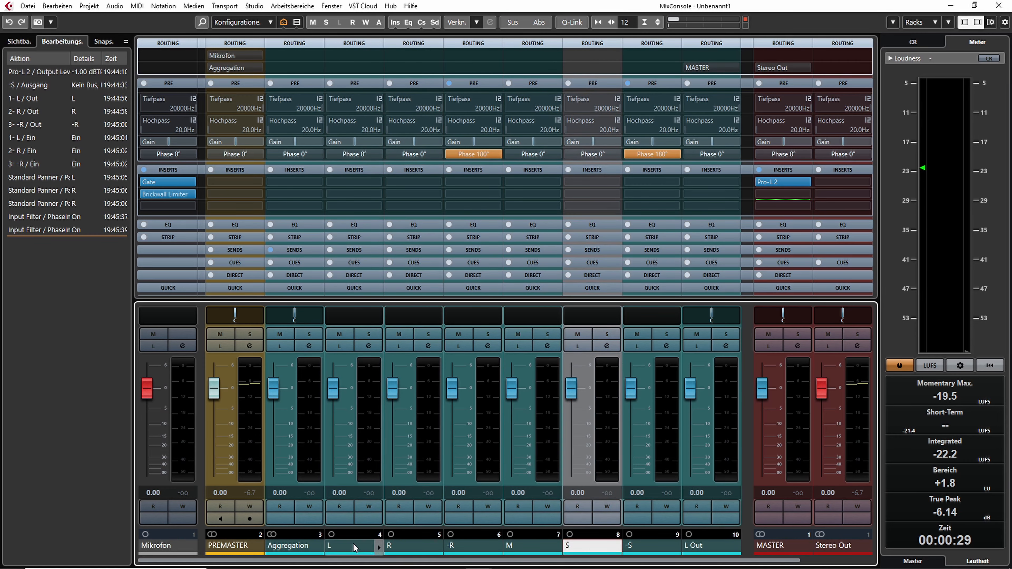
left_click(342, 549)
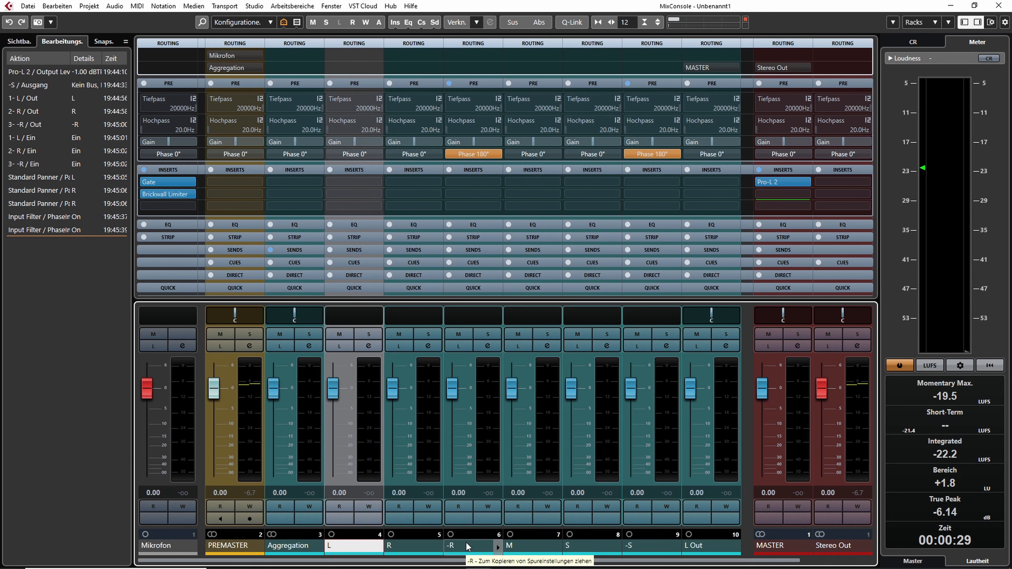
left_click(465, 544)
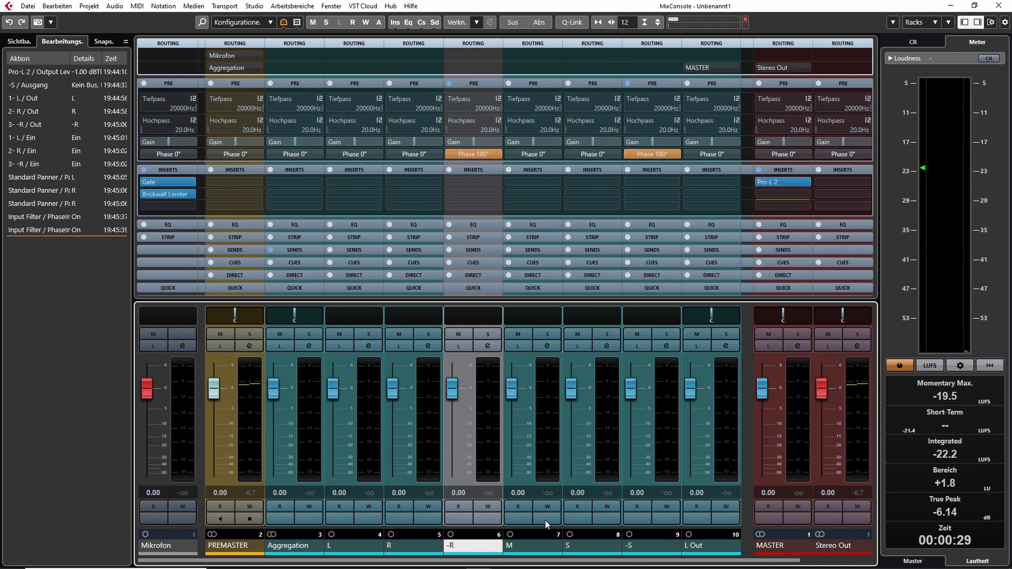
Step: Show the sends rack and assign sends from L to M and S, and from R to M
left_click(358, 252)
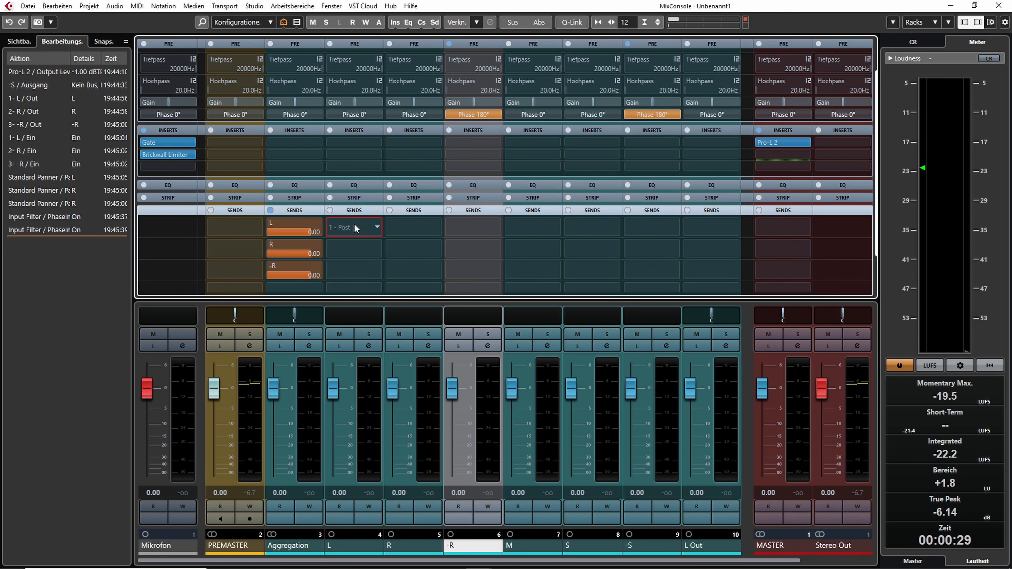
left_click(356, 227)
left_click(370, 301)
left_click(408, 219)
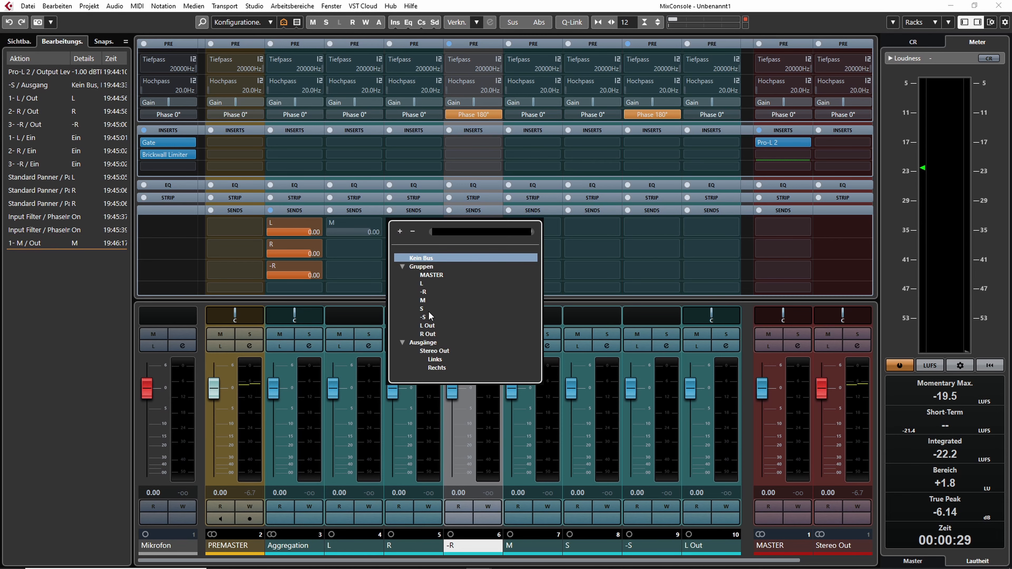
left_click(426, 302)
left_click(356, 250)
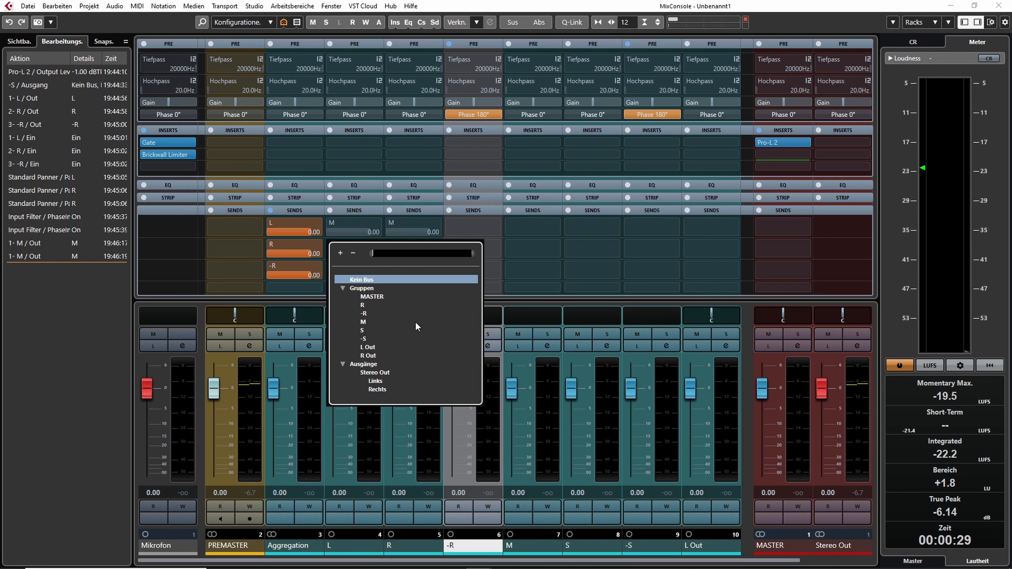
left_click(365, 330)
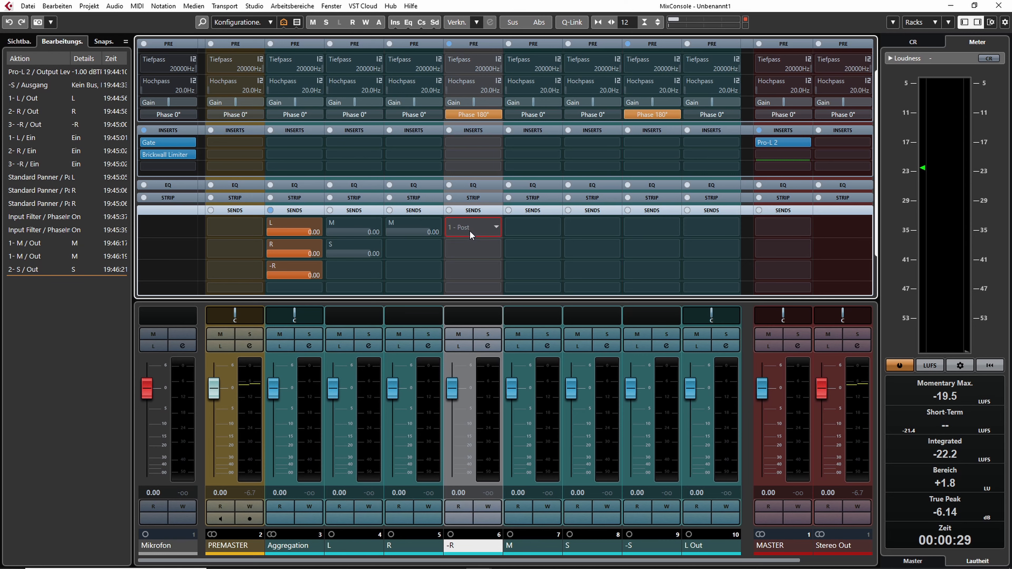
Step: Assign a send from the -R channel to S and one from the S channel to -S
left_click(470, 230)
left_click(485, 308)
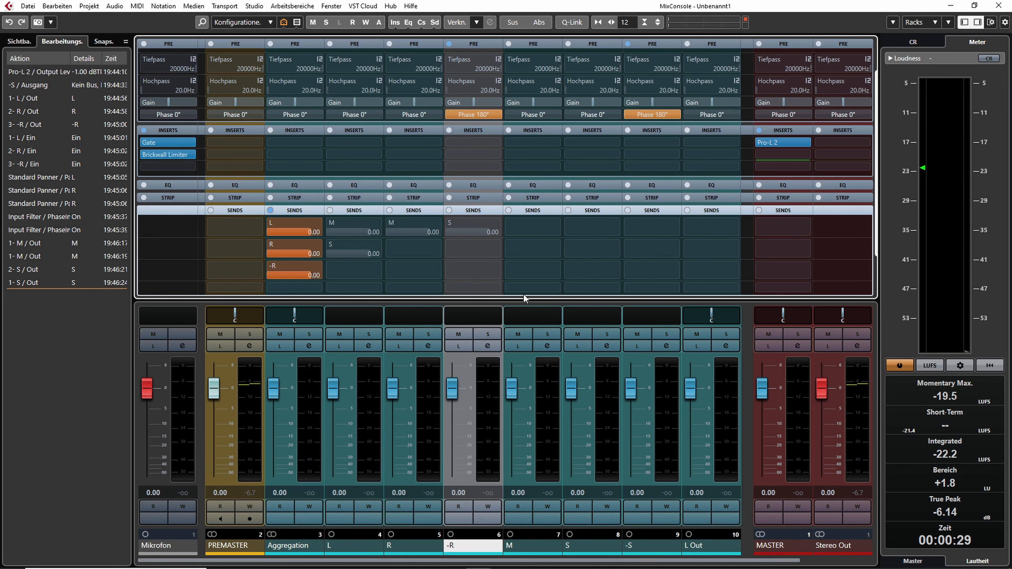
left_click(588, 225)
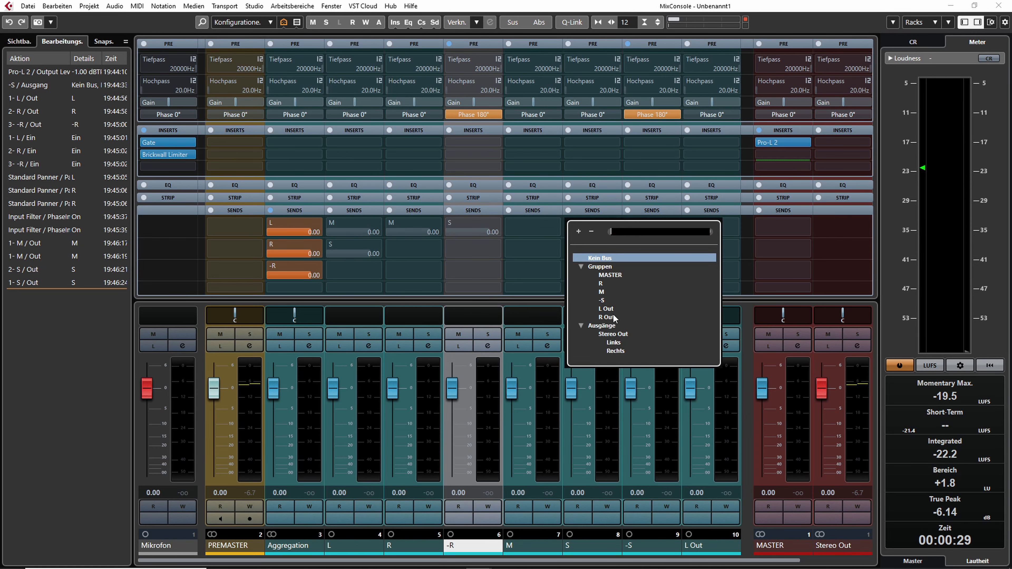
left_click(603, 301)
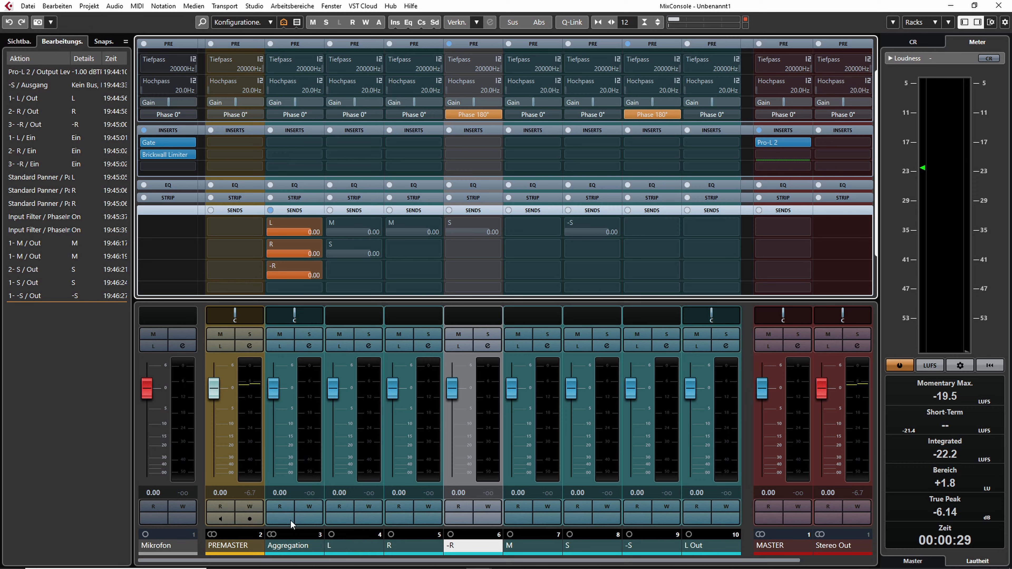
Step: Select the L, R, -R and S channels and activate all of their sends, including the second send on L
left_click(346, 545)
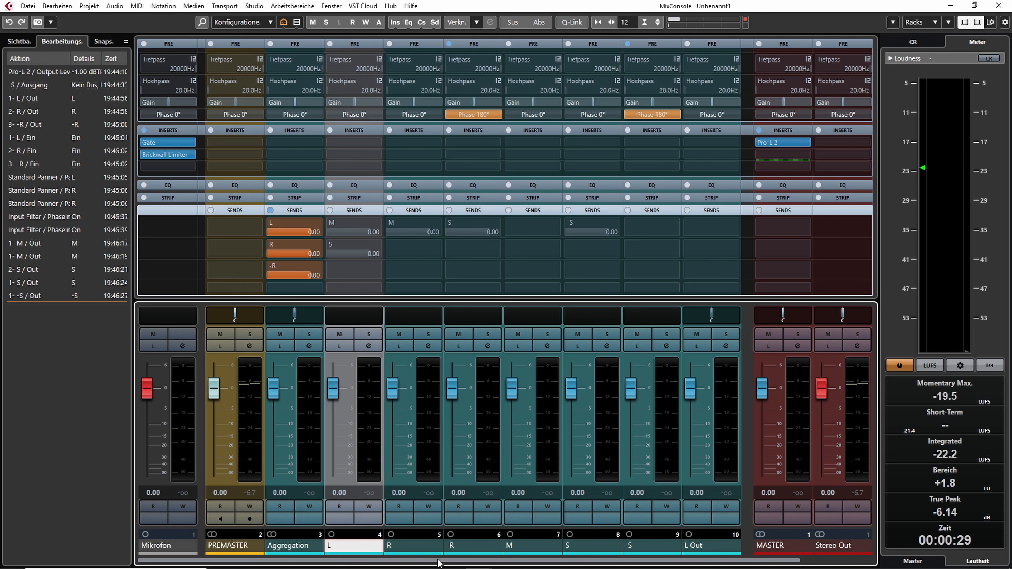
left_click(406, 548, "ctrl")
left_click(470, 548, "ctrl")
left_click(595, 551, "ctrl")
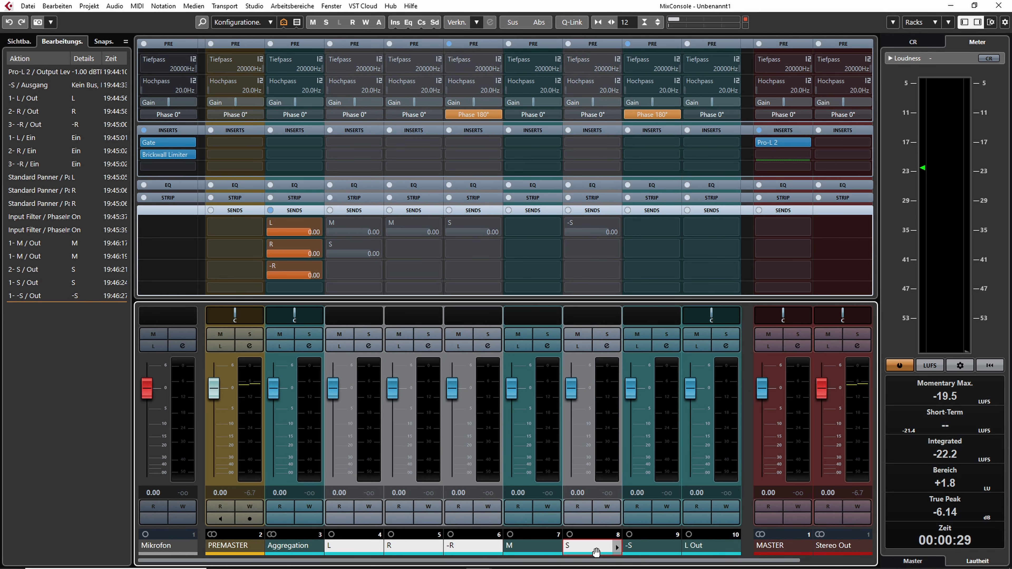
left_click(331, 222, "alt+shift")
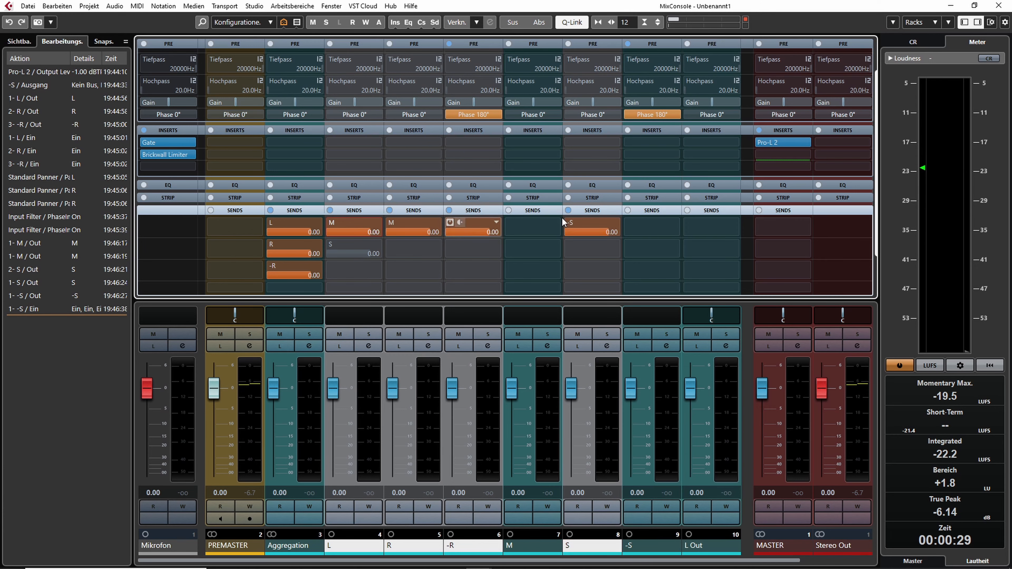
left_click(330, 244, "alt+shift")
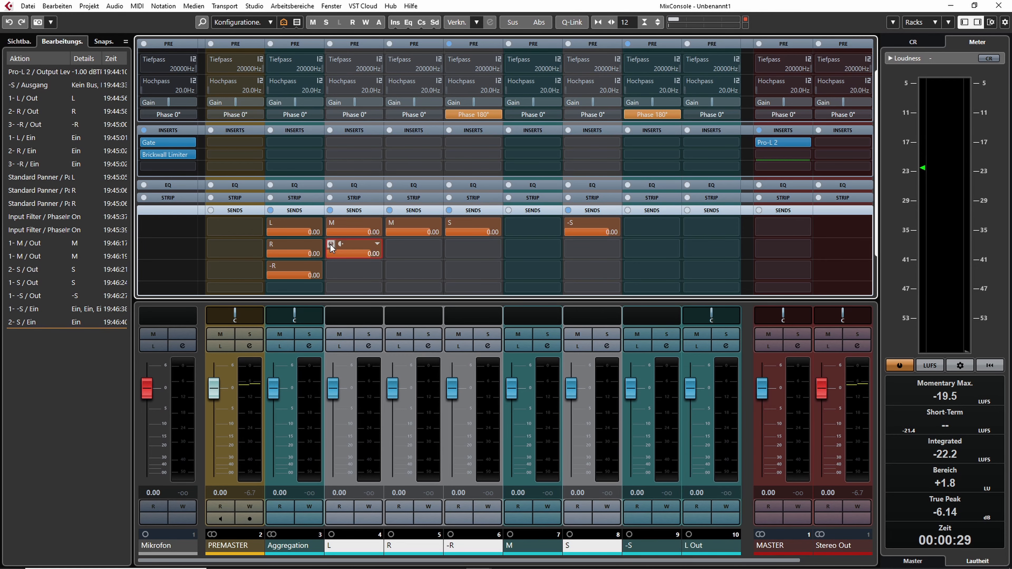
Step: Deselect the S channel and set all send levels of L, R and -R to -6.00, including L's second send
left_click(577, 545, "ctrl")
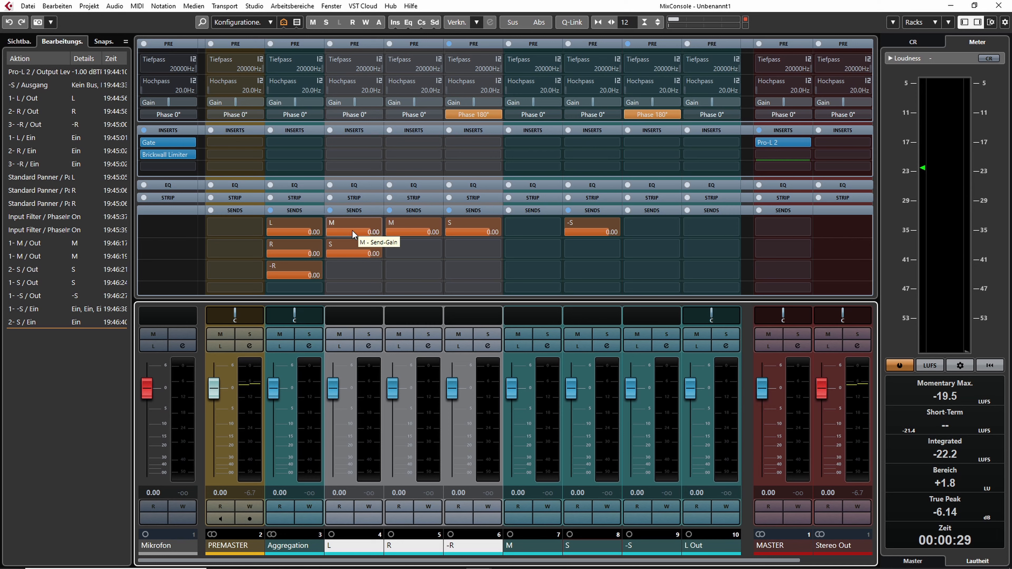
double_click(370, 230)
type("-")
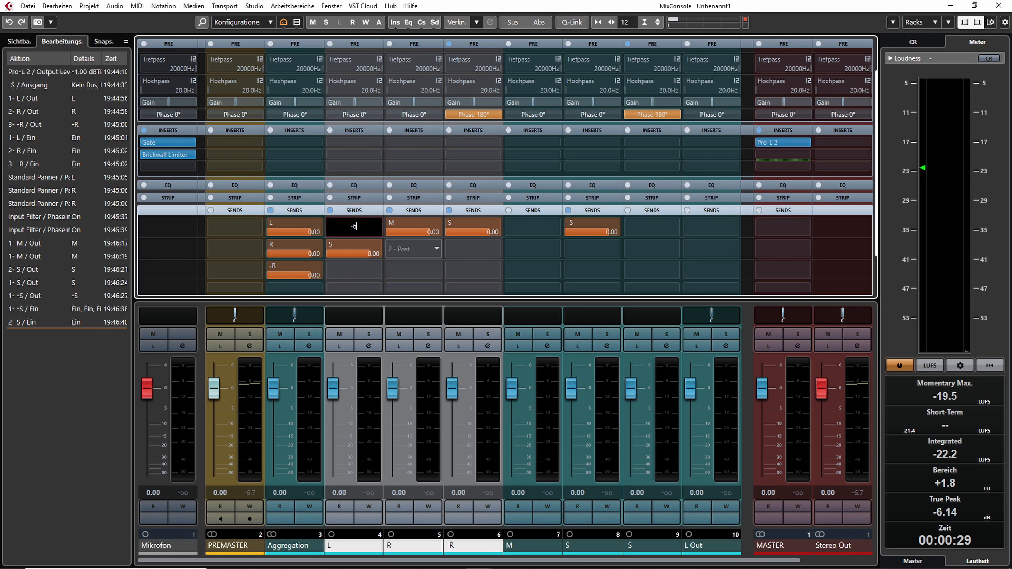
type("6")
key("Return")
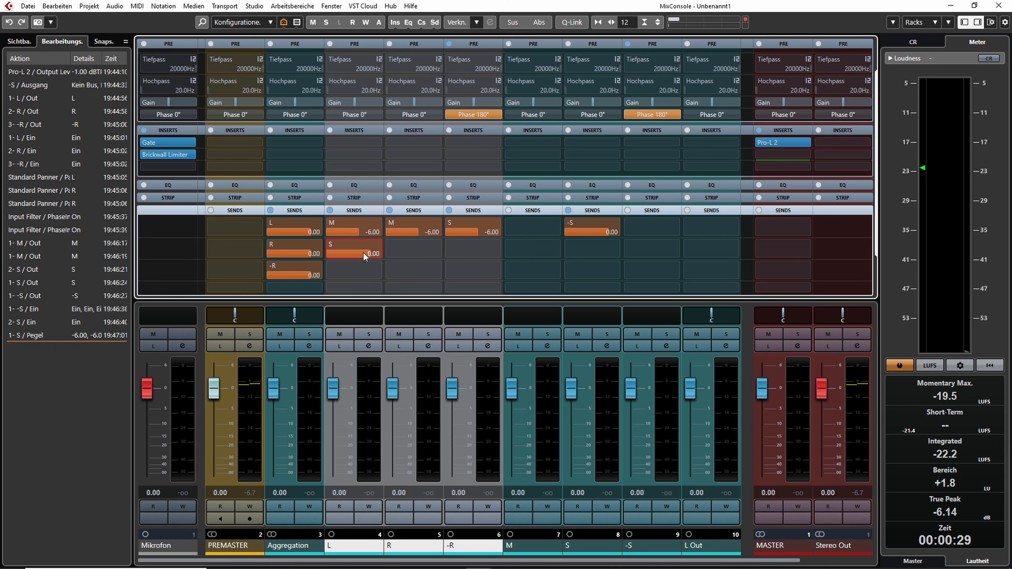
double_click(362, 252)
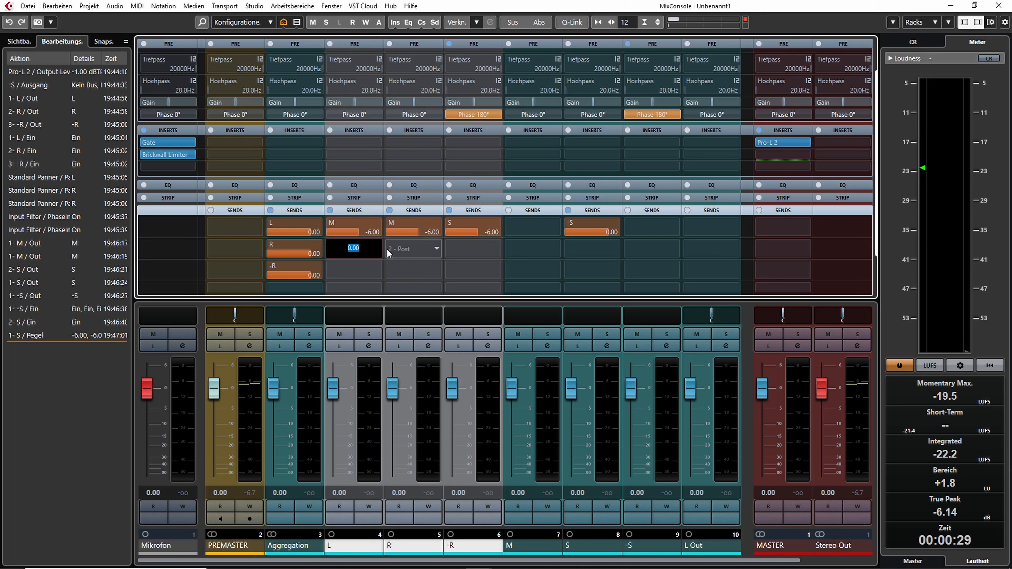
type("ß")
type("6")
key("Return")
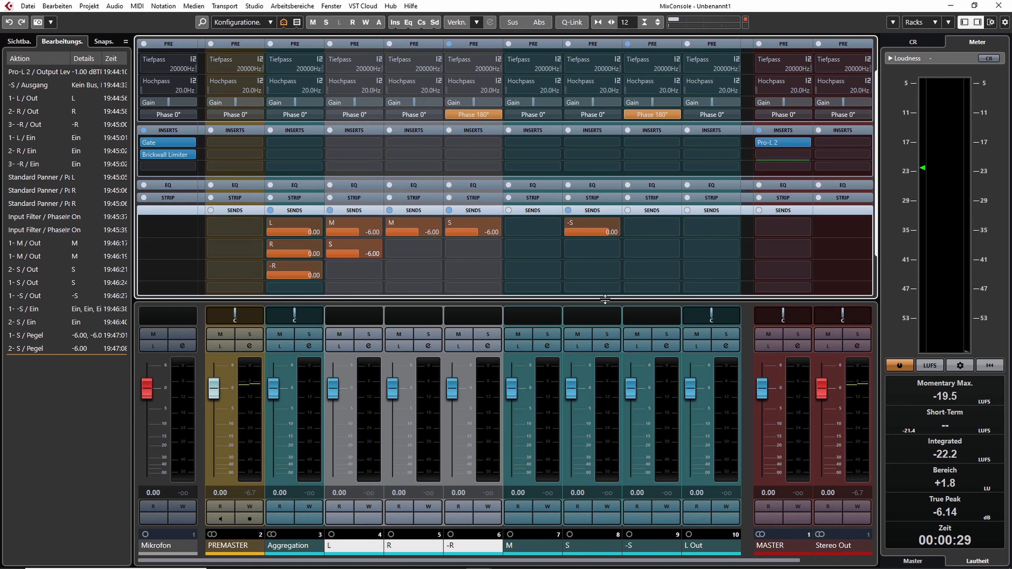
Step: Examine the M, S, -S, L Out and R Out channels to see how mid and side must feed the two outputs
left_click(541, 541)
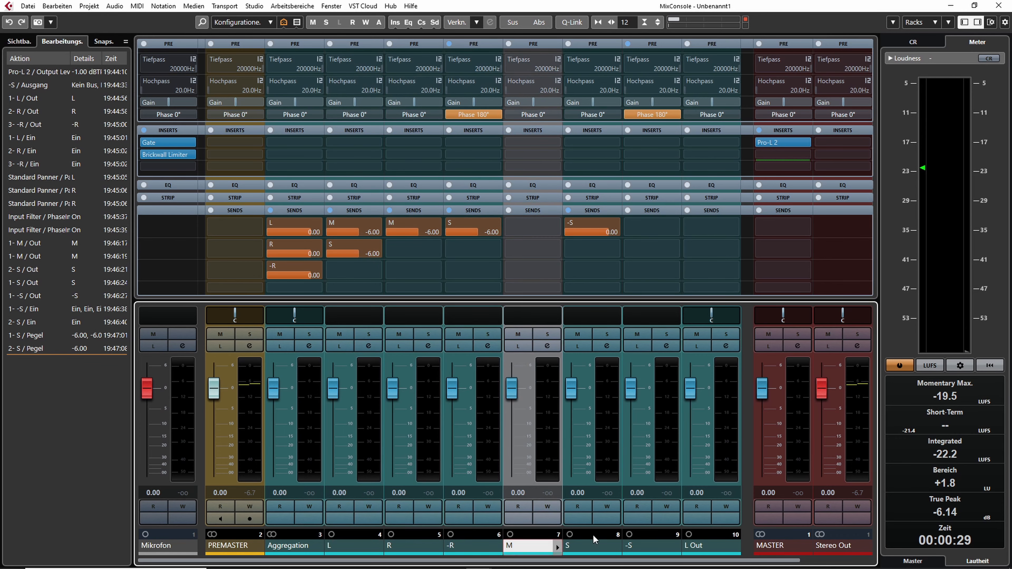
left_click_drag(718, 561, 801, 559)
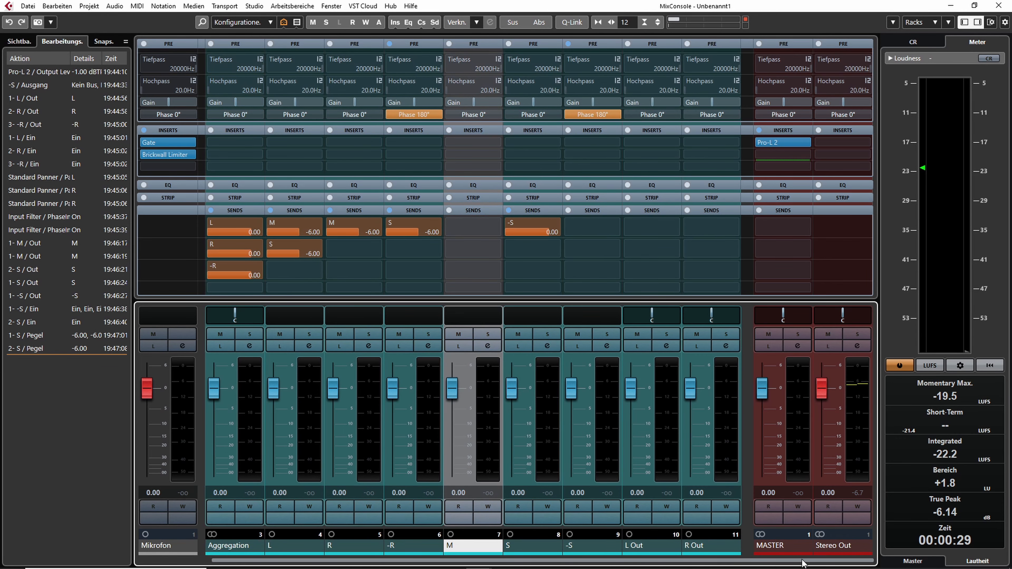
left_click(532, 544)
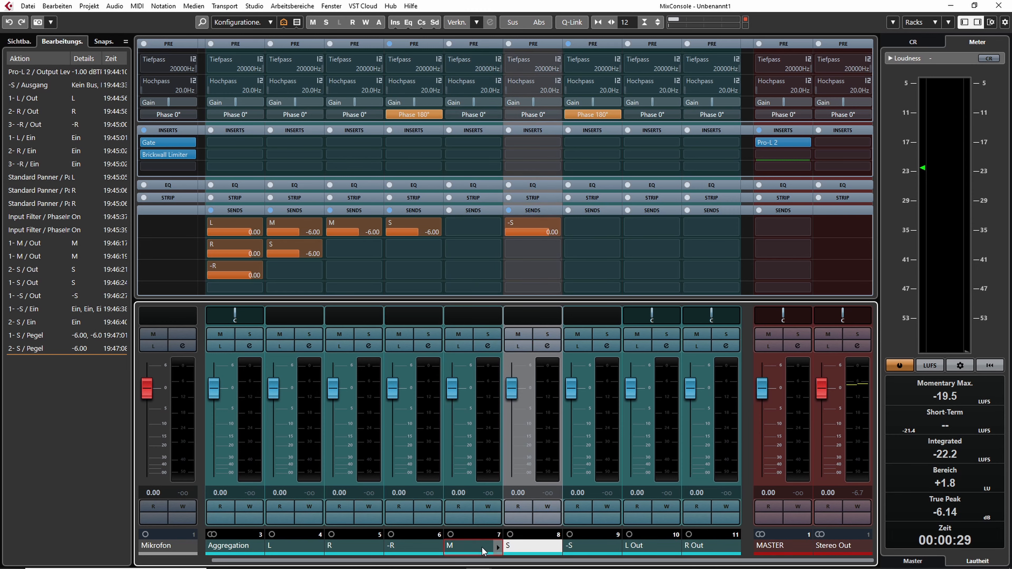
left_click(482, 546)
left_click(534, 547)
left_click(473, 544)
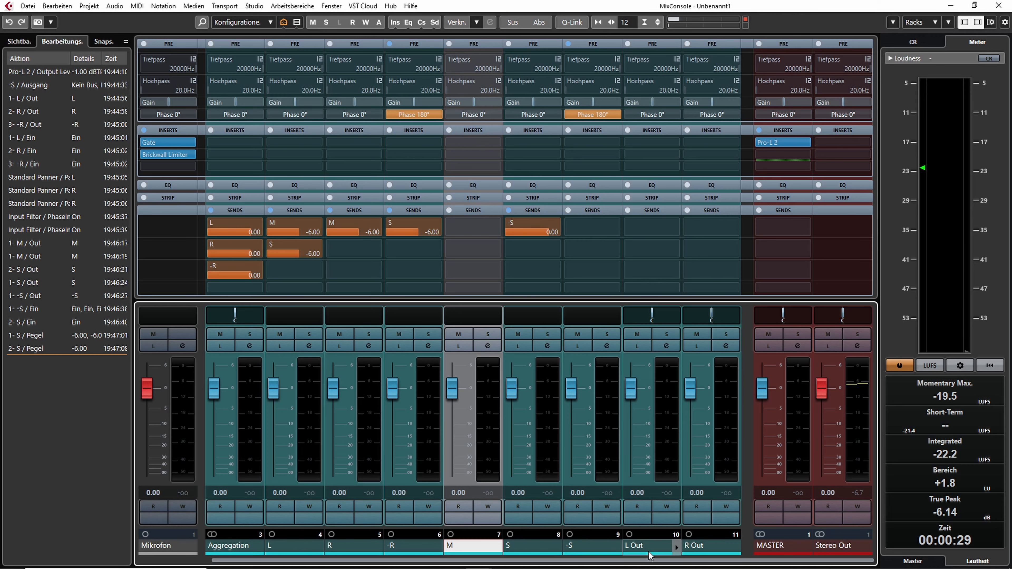
left_click(661, 549)
left_click(689, 550)
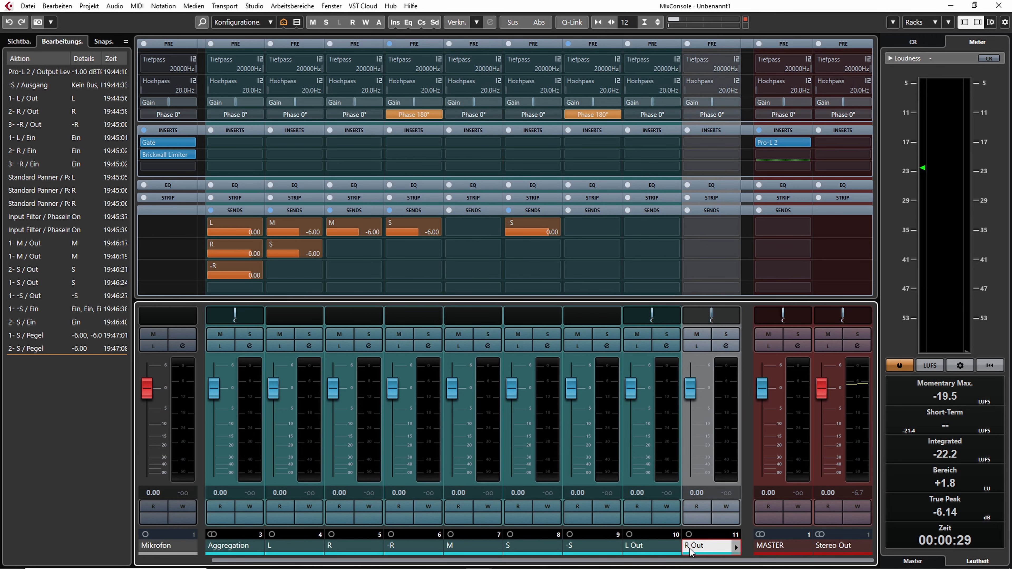
left_click(484, 548)
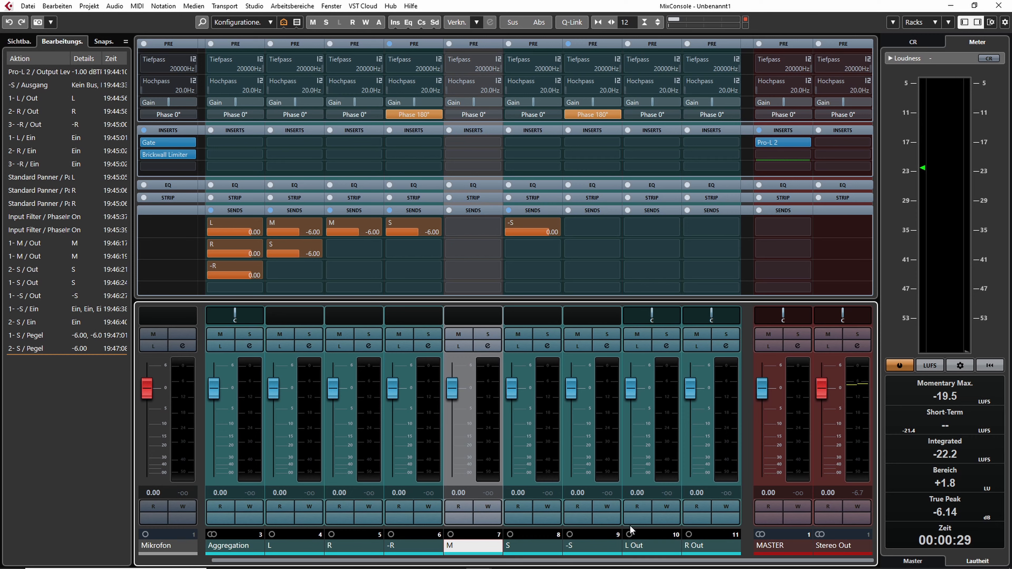
left_click(524, 543)
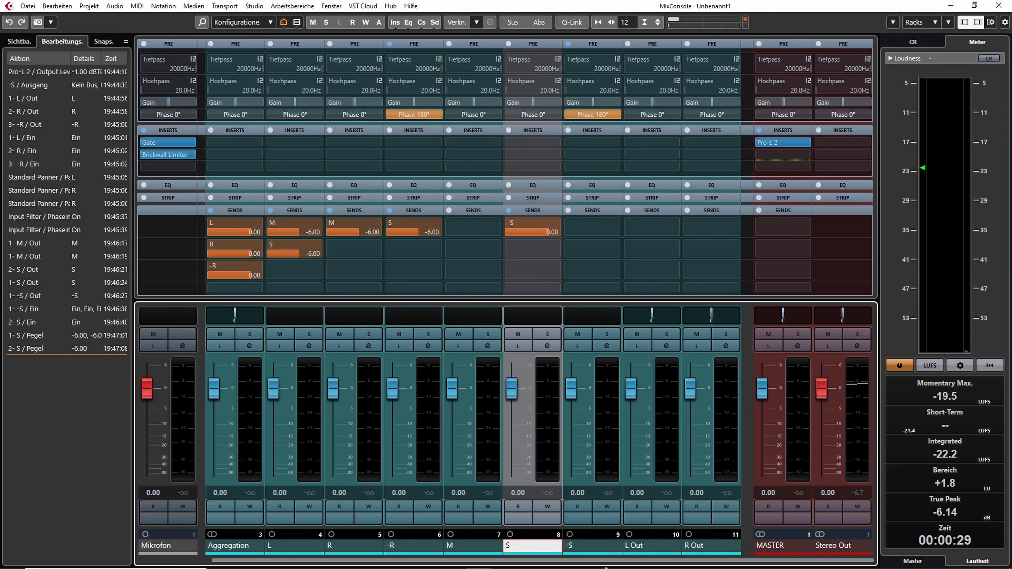
left_click(698, 547)
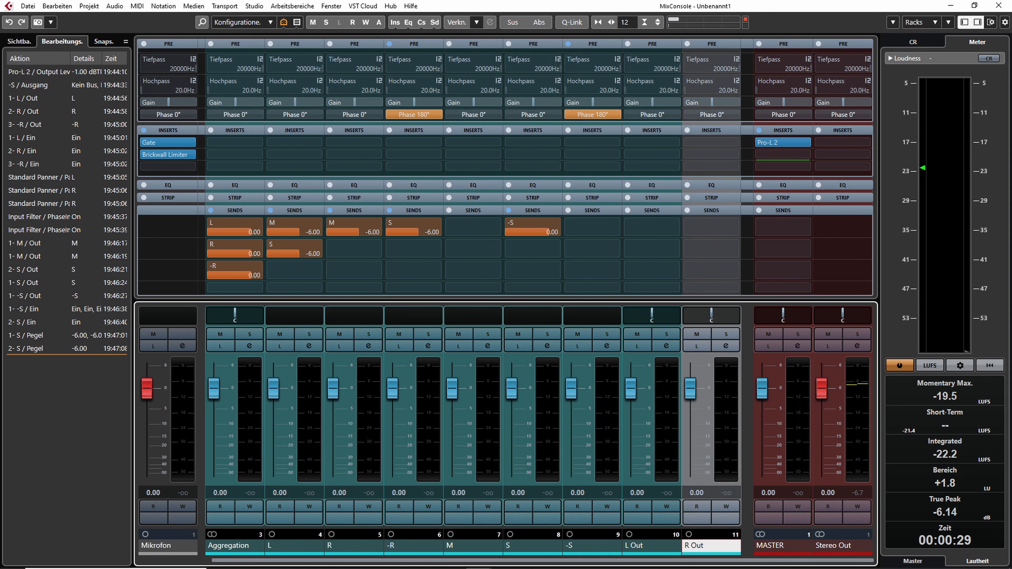
left_click(464, 548)
left_click(590, 545)
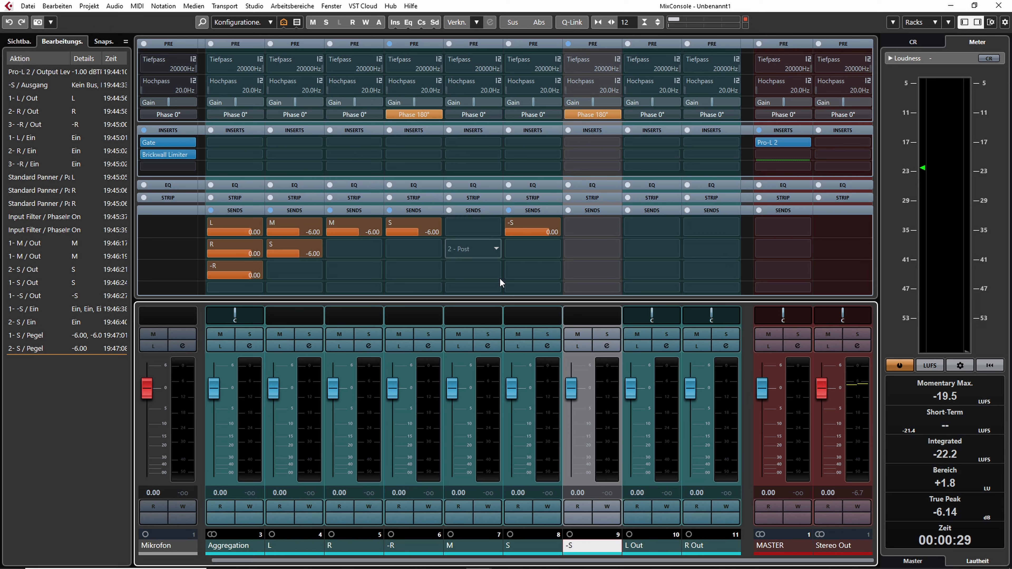
Step: Assign sends from M to L Out and R Out, from S to L Out, and from -S to R Out
left_click(468, 544)
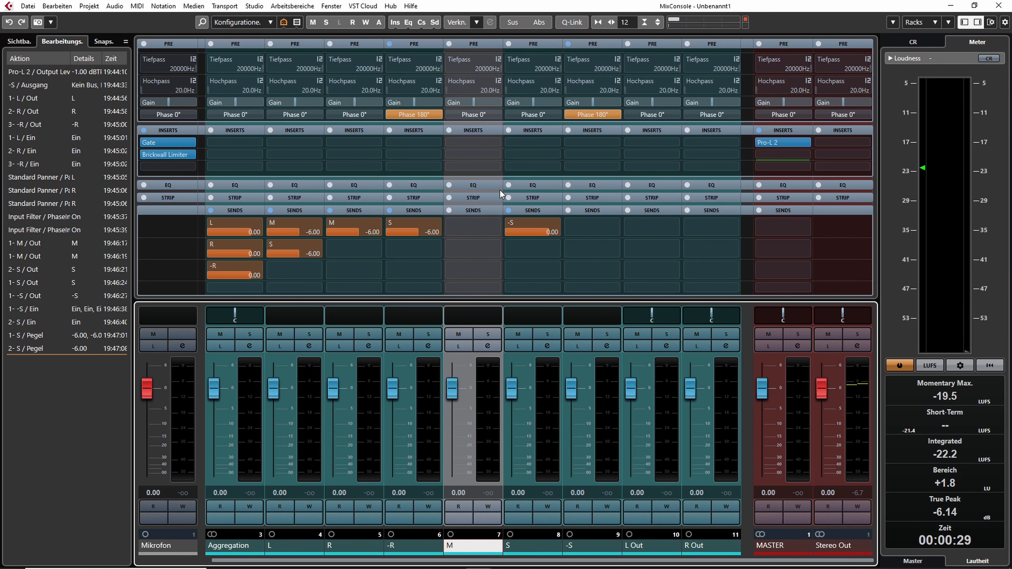
left_click(482, 226)
left_click(490, 311)
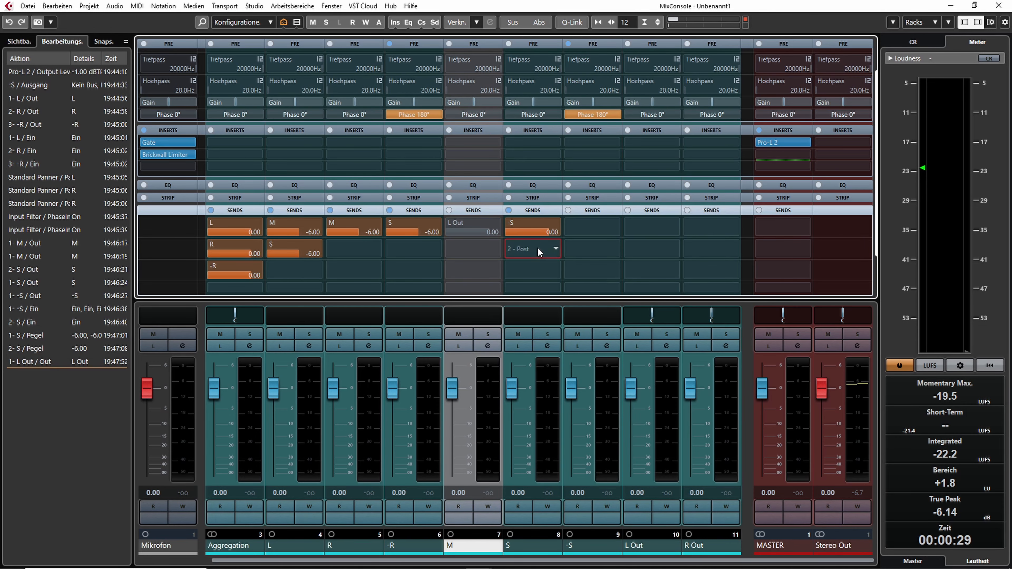
left_click(534, 249)
left_click(545, 331)
left_click(473, 245)
left_click(494, 339)
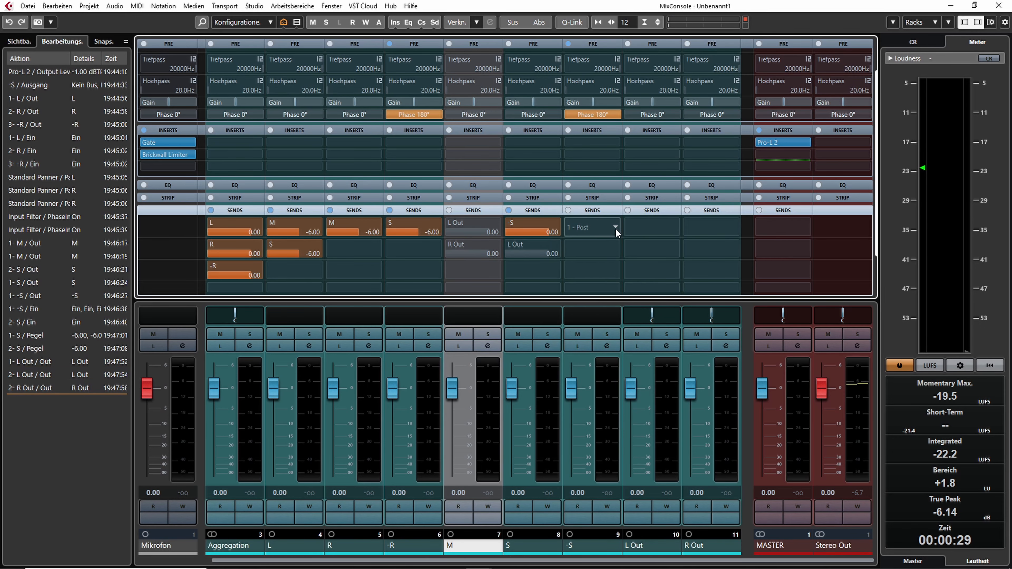
left_click(615, 228)
left_click(606, 308)
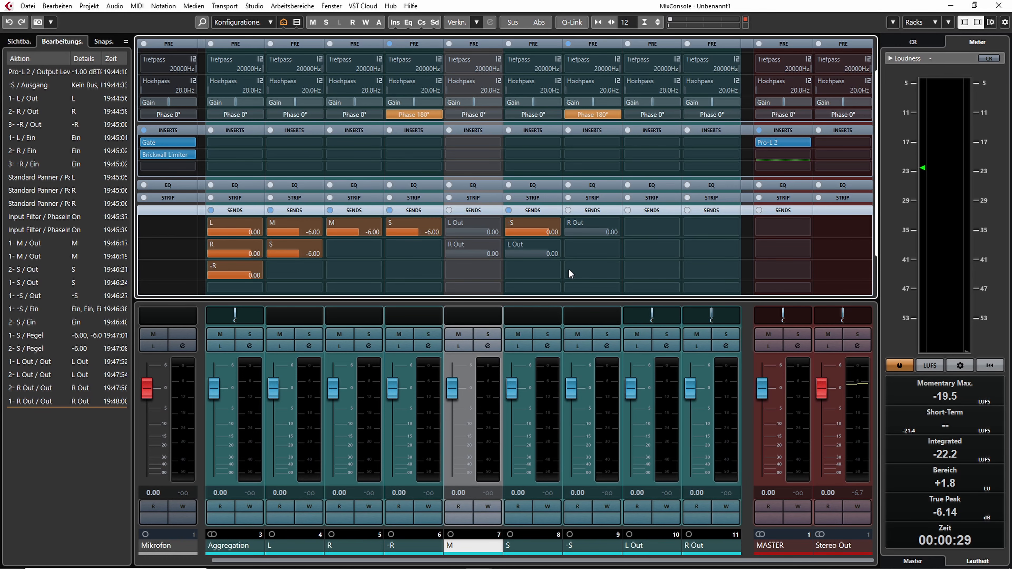
Step: Activate the sends feeding L Out and R Out, and pan L Out hard left and R Out hard right
left_click(450, 223)
left_click(450, 244)
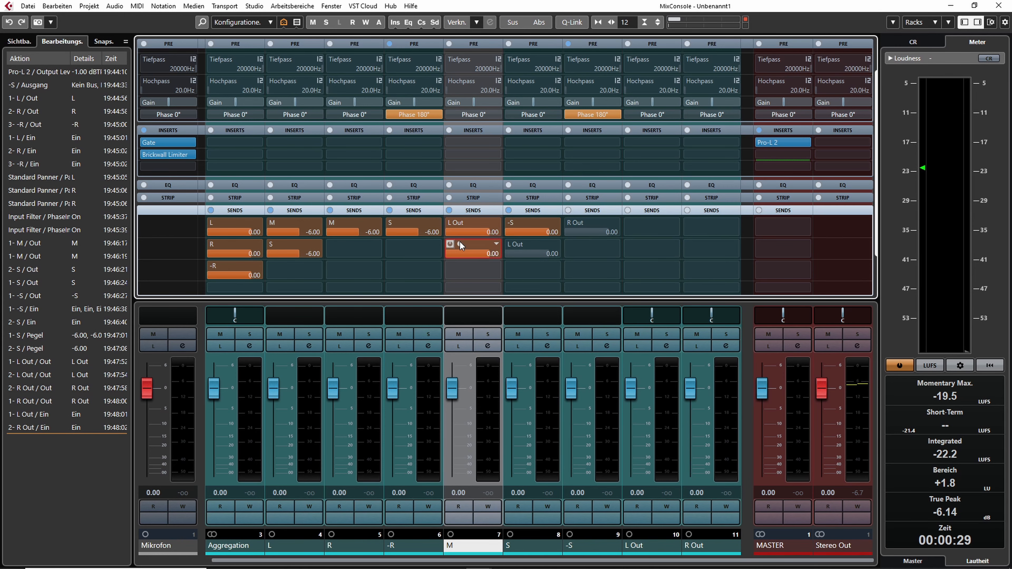
left_click(509, 244)
left_click(569, 223)
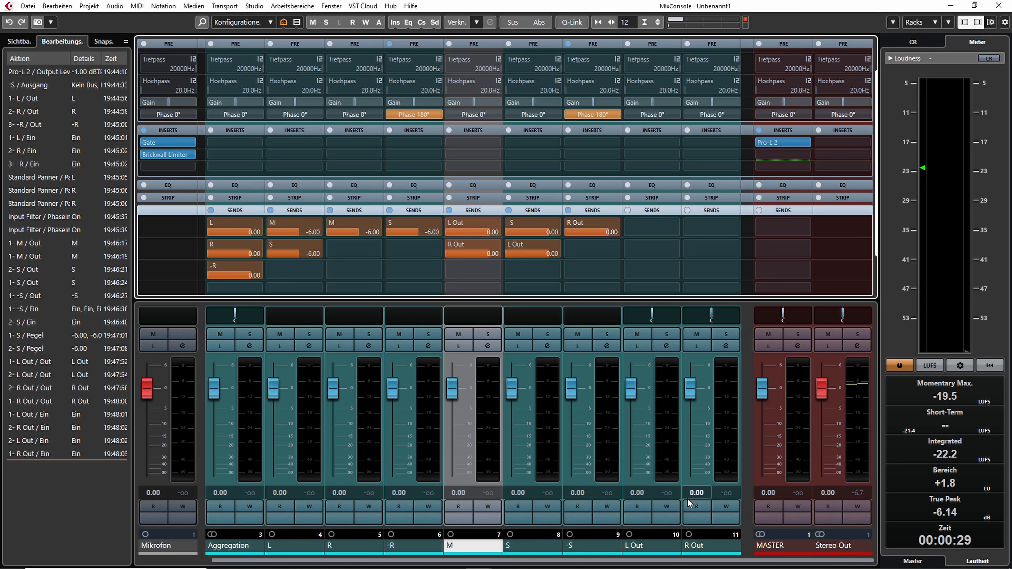
left_click_drag(674, 319, 737, 315)
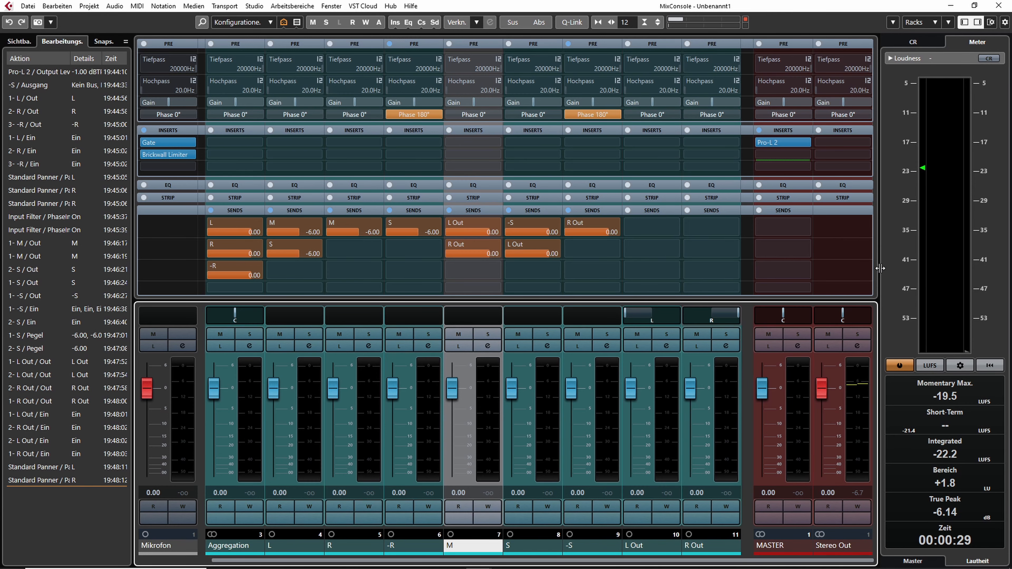
Step: Solo L Out and R Out, and play the project from about bar 18 in the project window
scroll(875, 257, "up", 3)
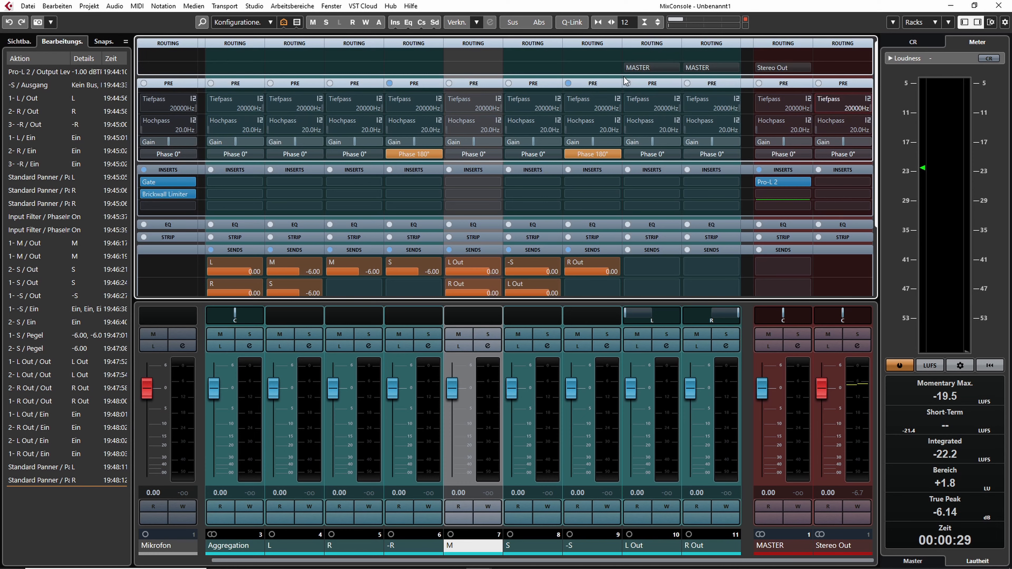
left_click(666, 334)
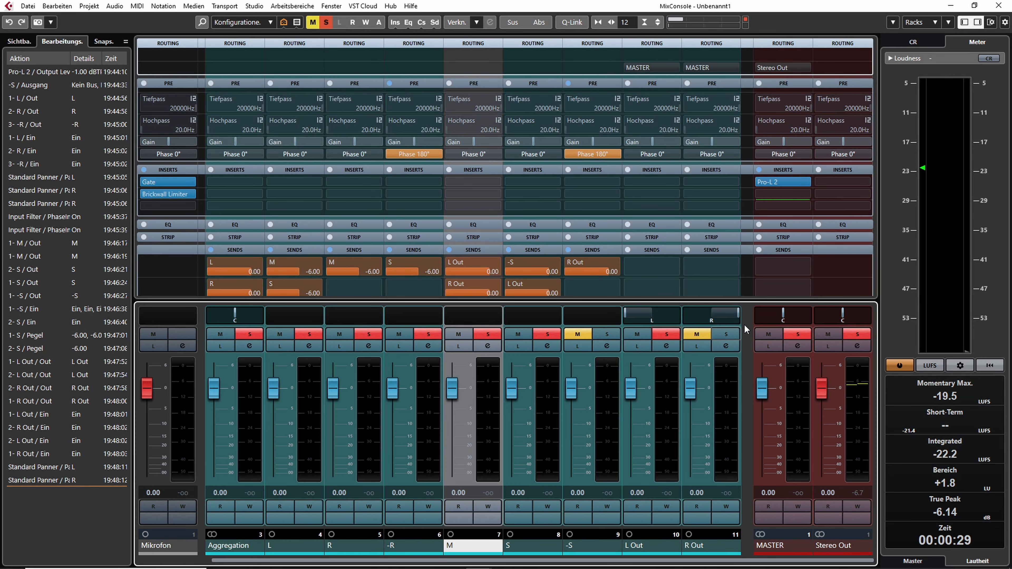
left_click(734, 335)
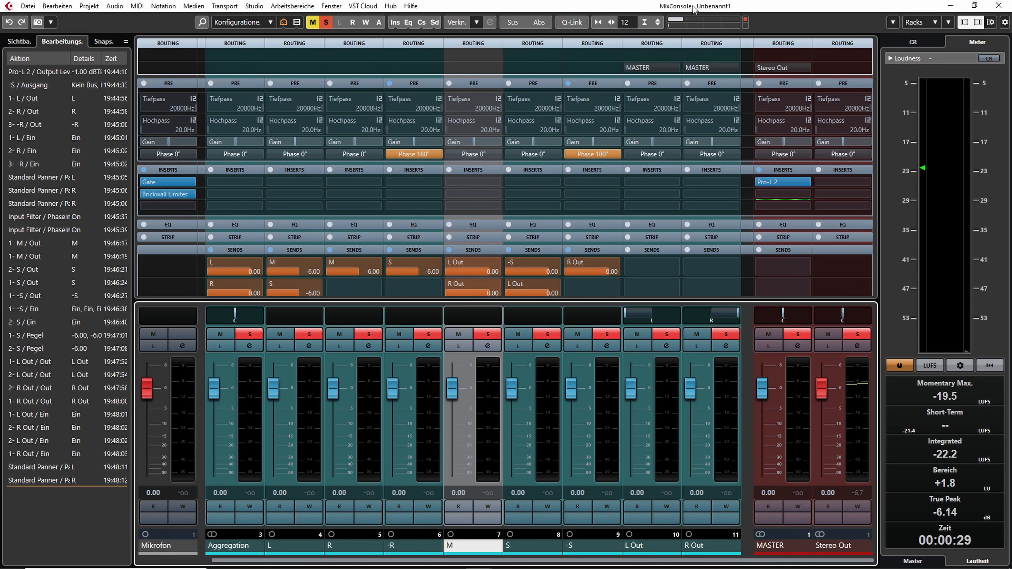
left_click_drag(693, 6, 694, 1)
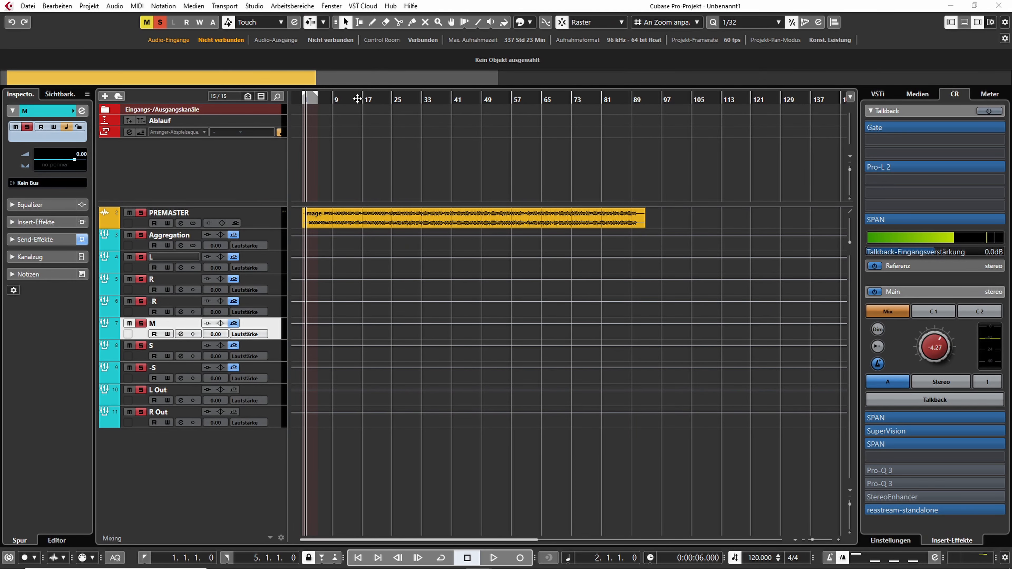
left_click(368, 97)
key("space")
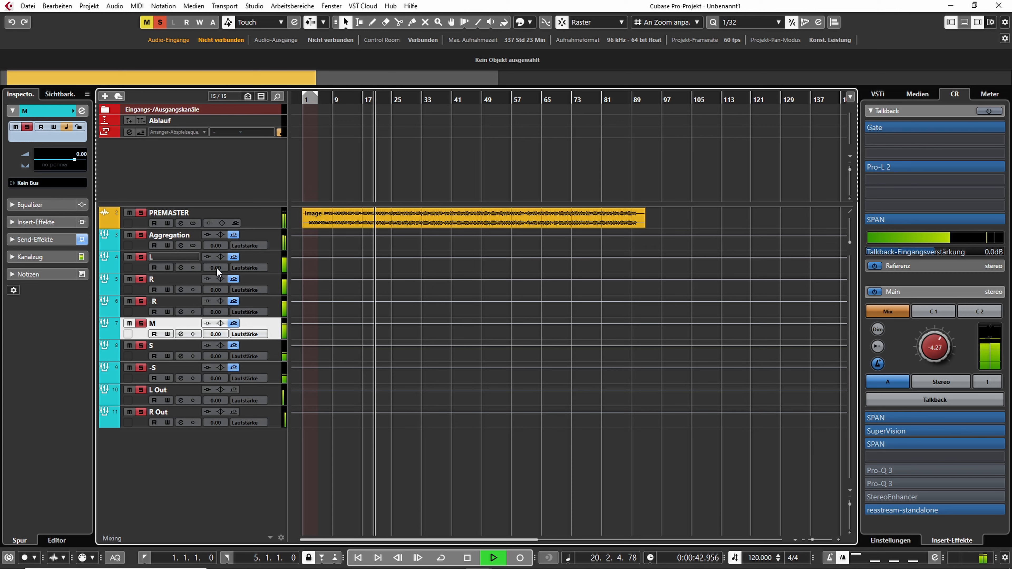
Step: Mute L Out and R Out and route PREMASTER's output directly to MASTER to compare the unprocessed signal
left_click(128, 390)
left_click(131, 415)
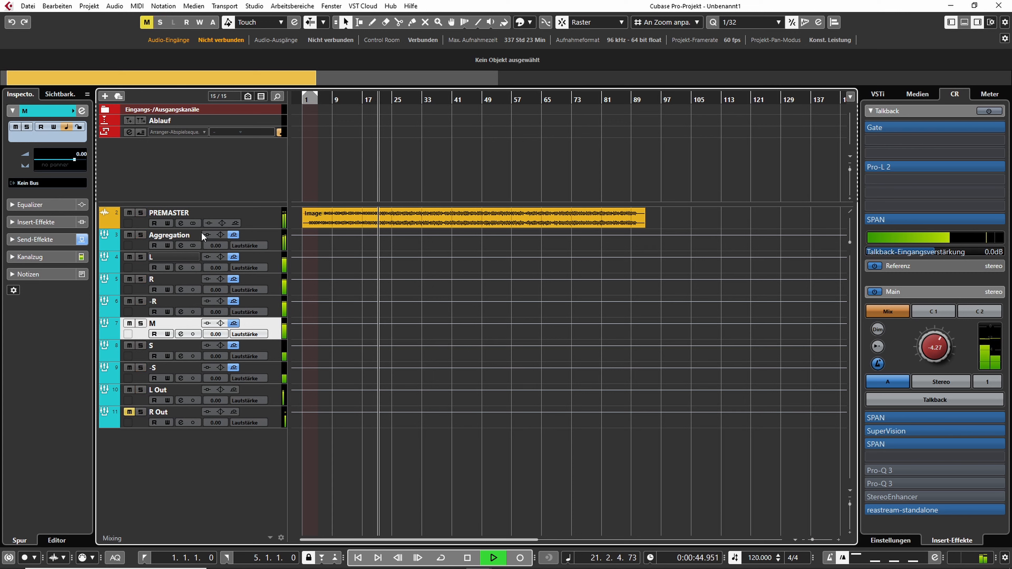
left_click(261, 223)
left_click(128, 390)
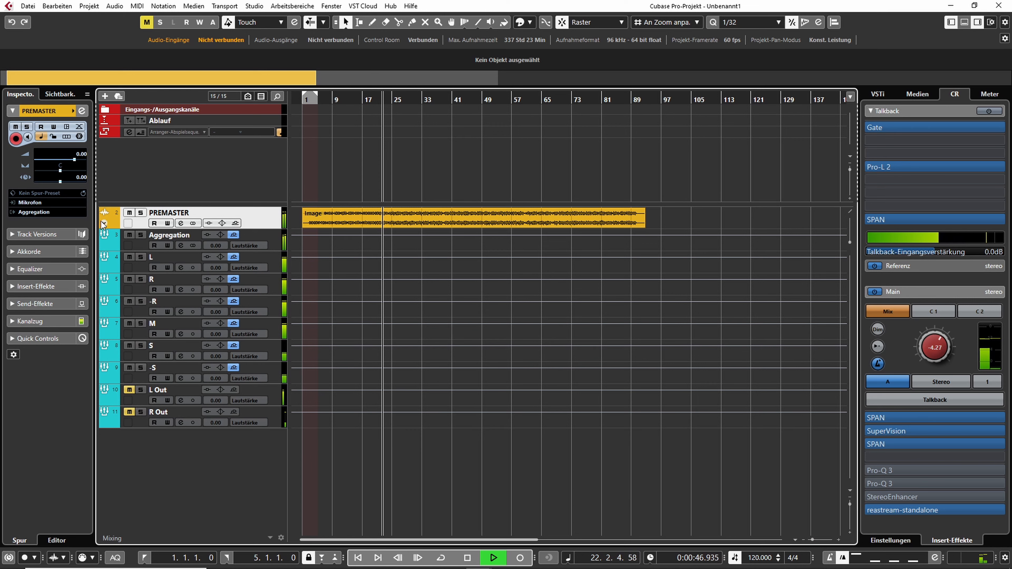
left_click(56, 211)
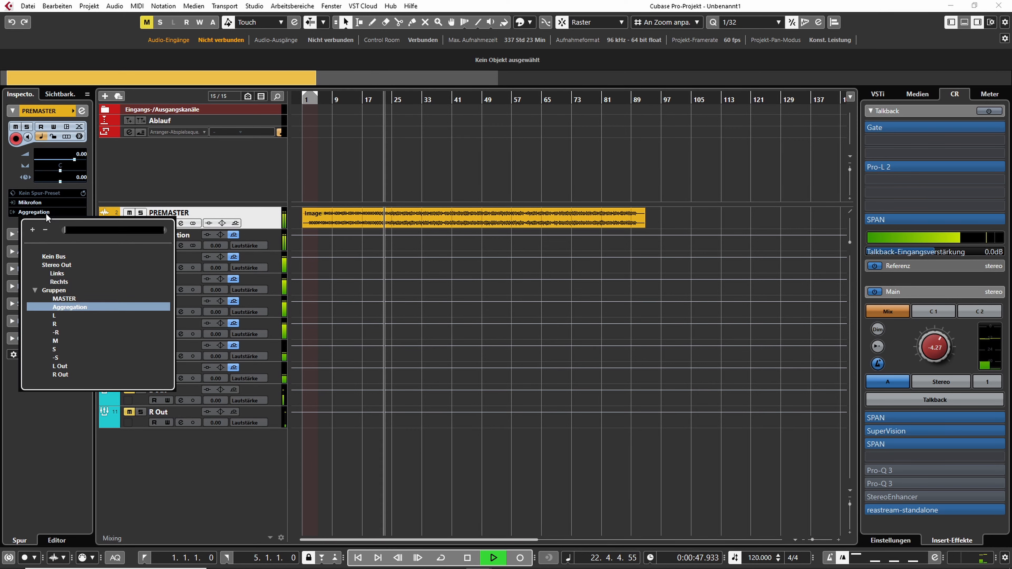
left_click(71, 298)
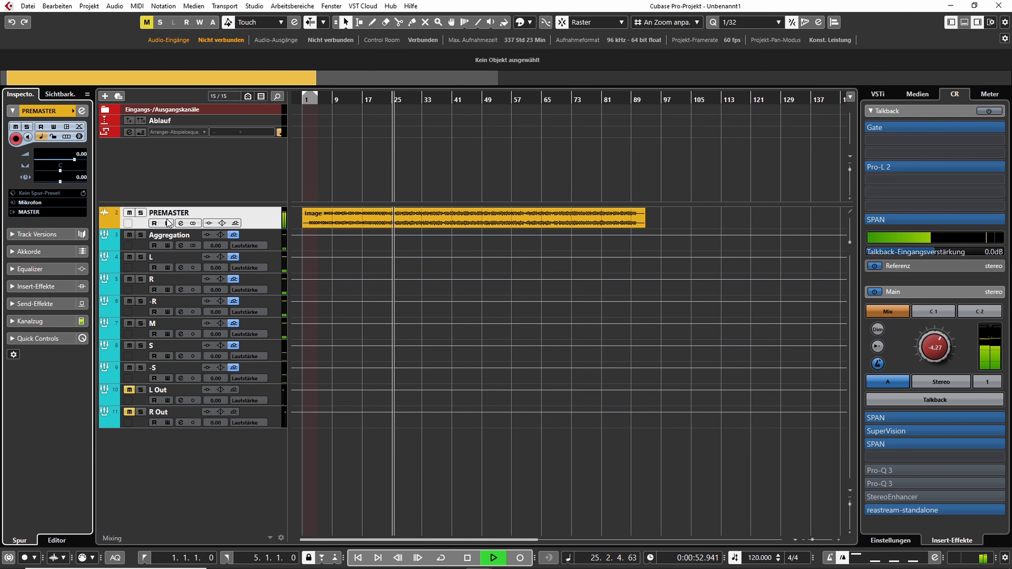
Step: Stop playback, unmute L Out and R Out and route PREMASTER's output back to Aggregation
key("space")
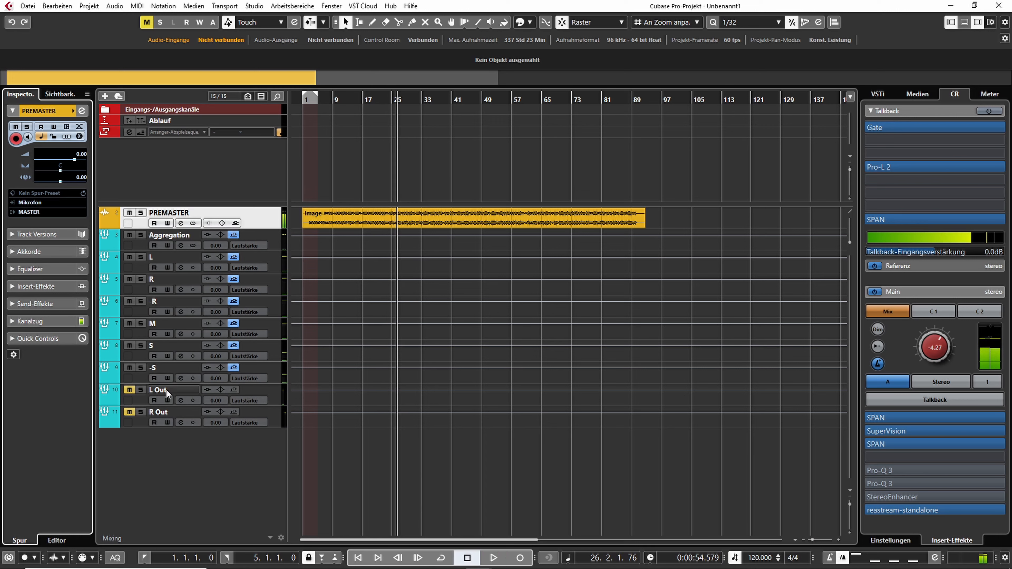
left_click(130, 389)
left_click(38, 212)
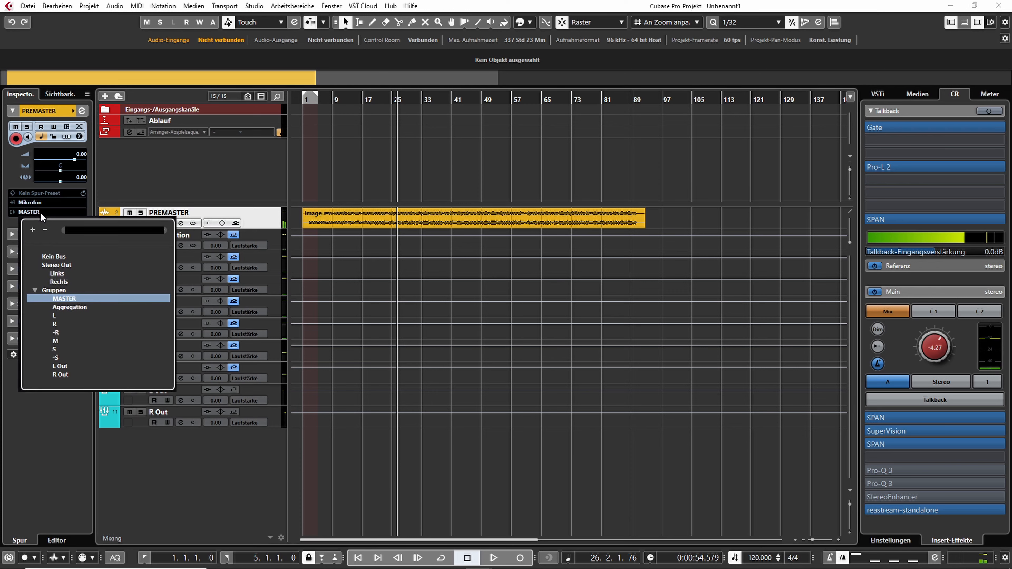
left_click(81, 297)
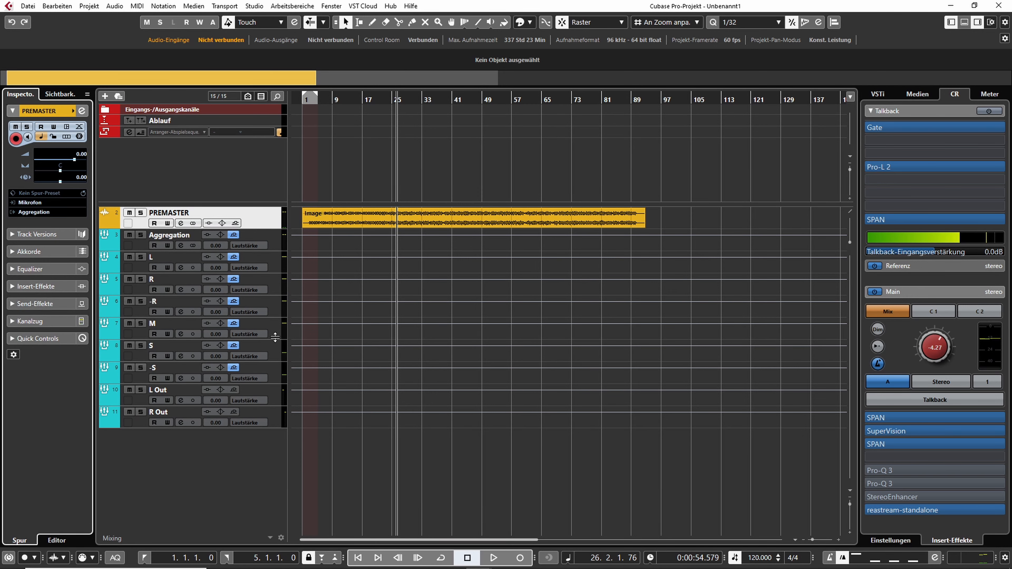
Step: Open the MixConsole again and solo the M channel
key("F3")
double_click(719, 172)
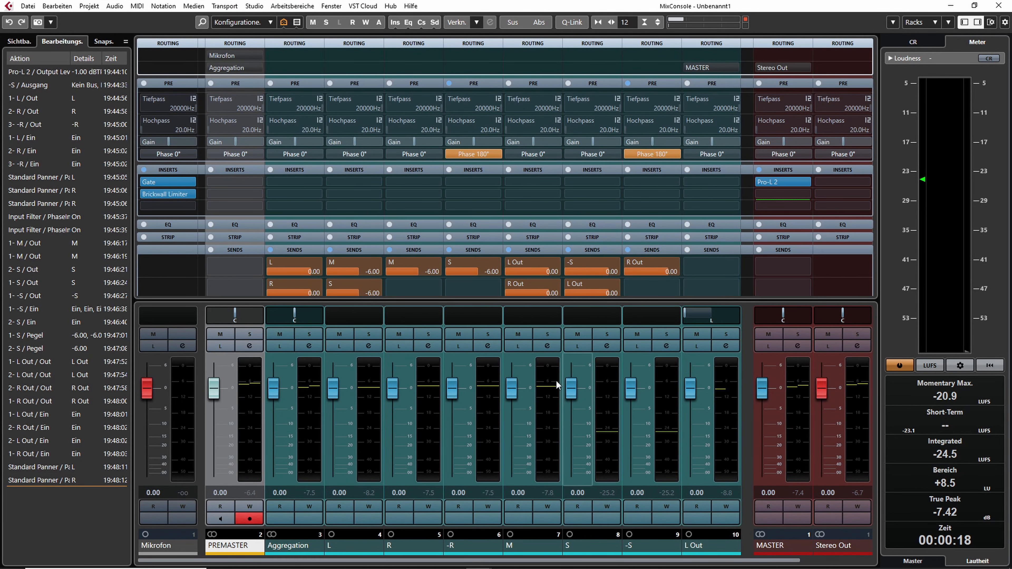
left_click(552, 336)
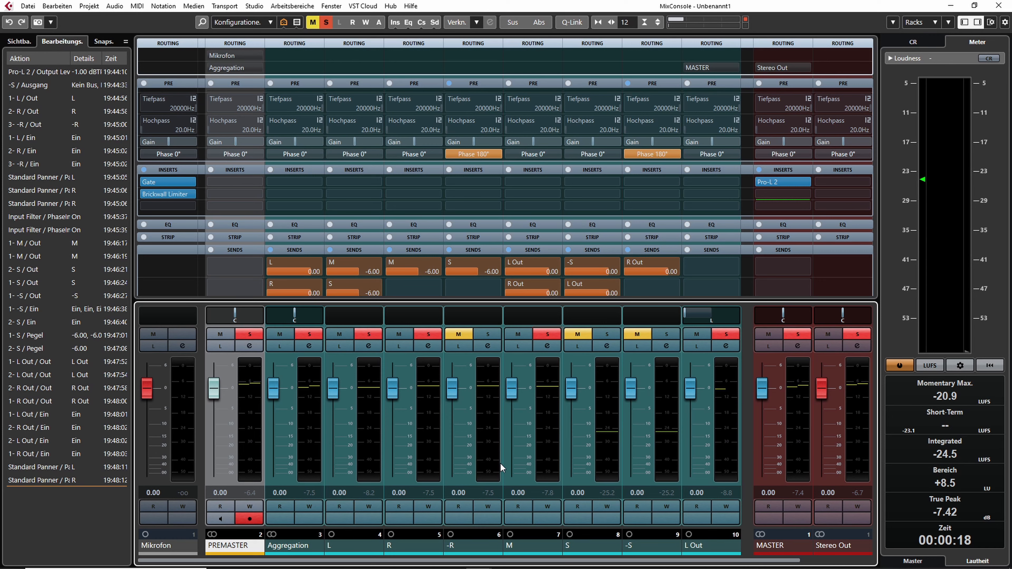
Step: Play back the soloed M channel, switch the solo to S with the Control Room shown, and clear the solo
key("space")
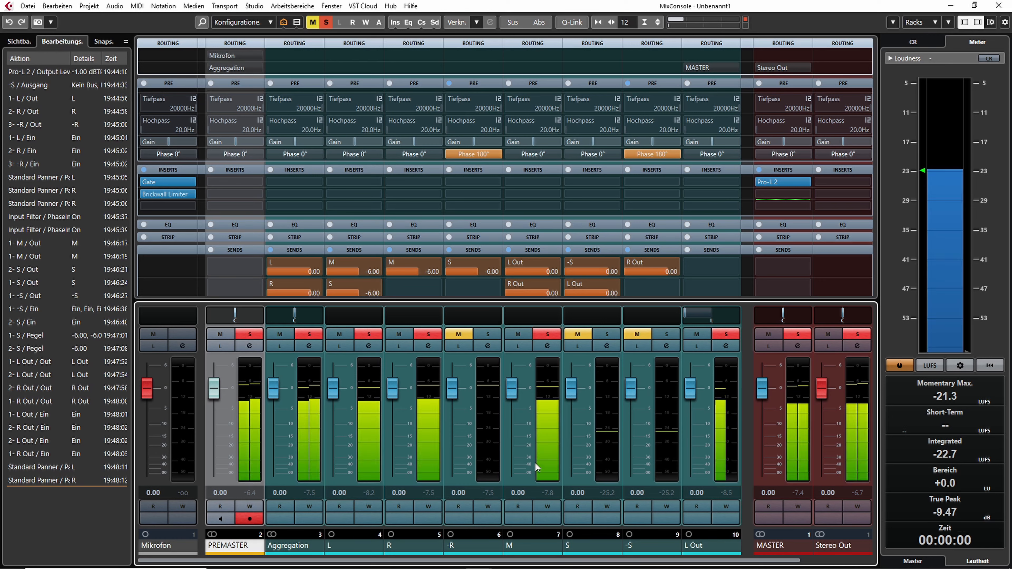
left_click(553, 334)
left_click(605, 335)
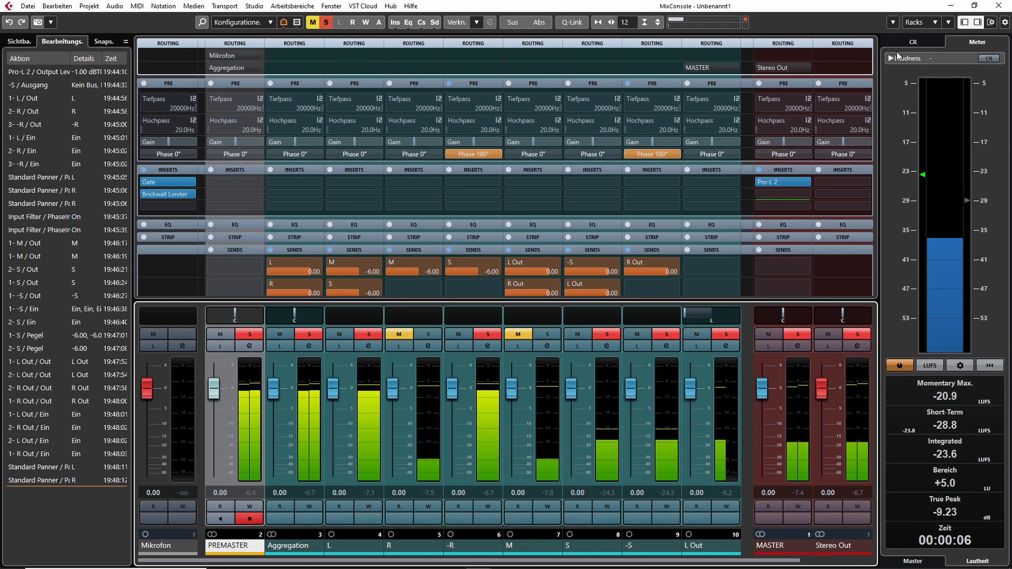
left_click(916, 43)
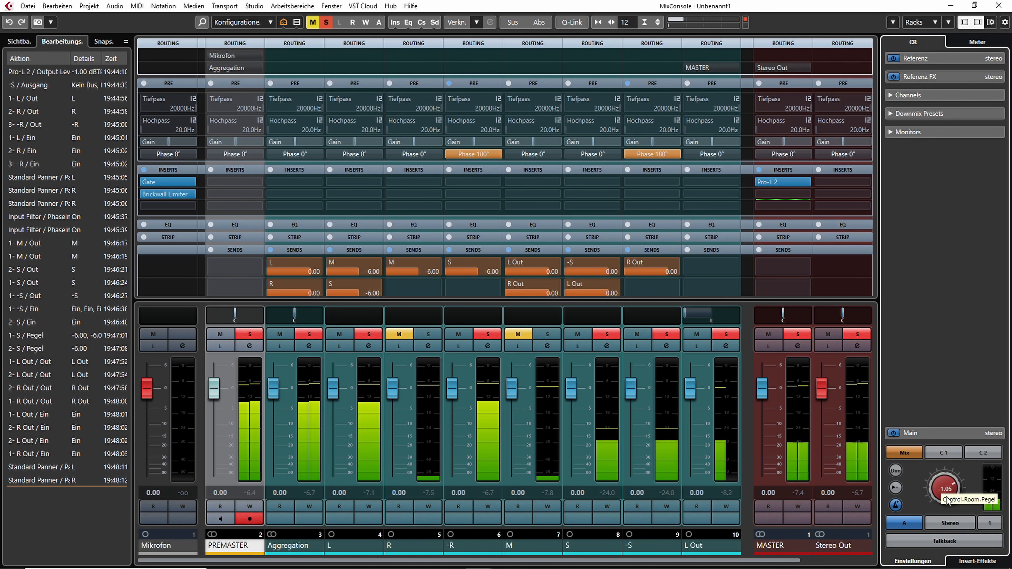
scroll(933, 491, "up", 5)
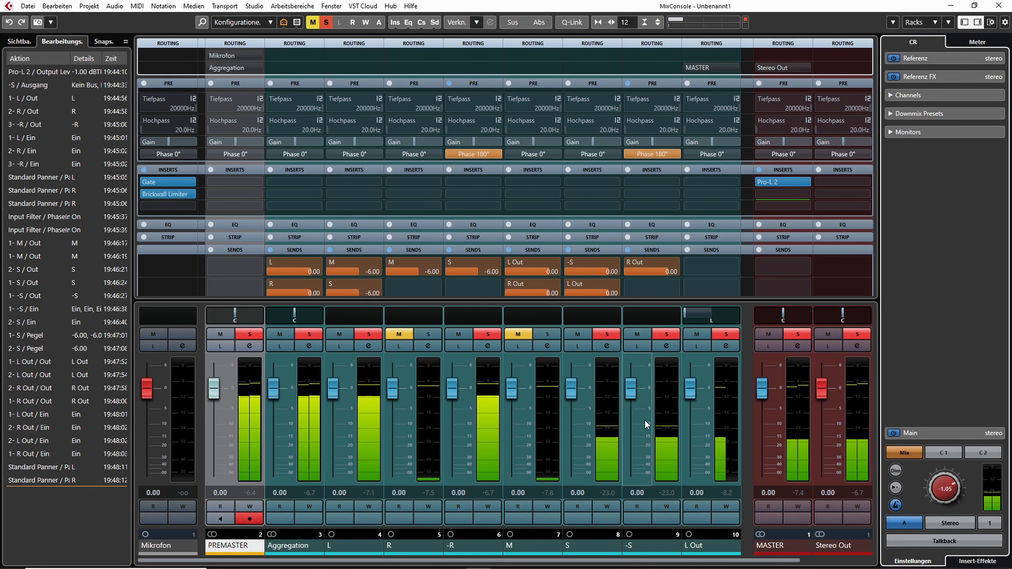
left_click(609, 335)
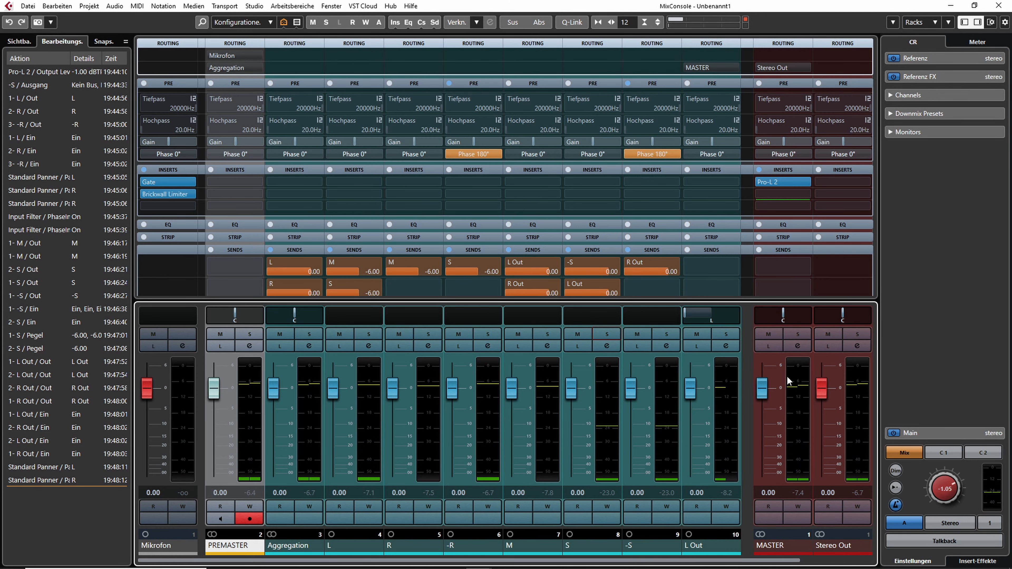
Step: Hide the L, R, -R and -S group tracks from the track list in the project window
key("F3")
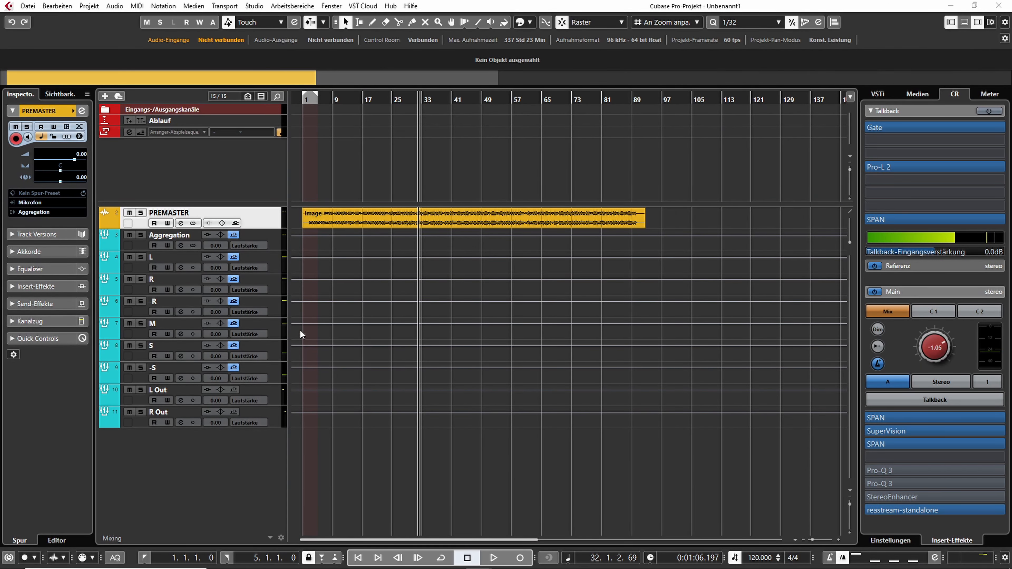
left_click(276, 260)
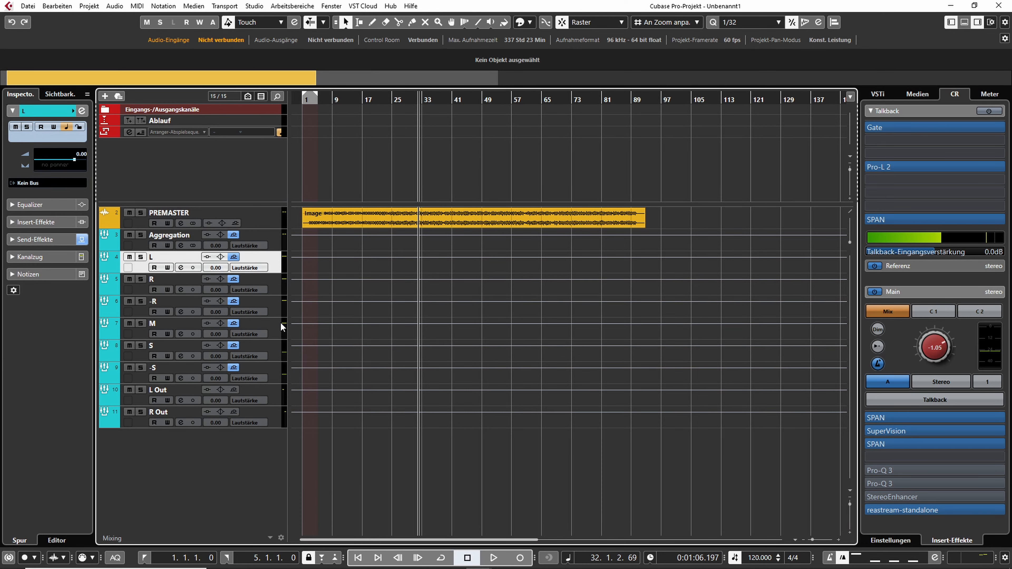
left_click(277, 313, "ctrl")
left_click(275, 279, "ctrl")
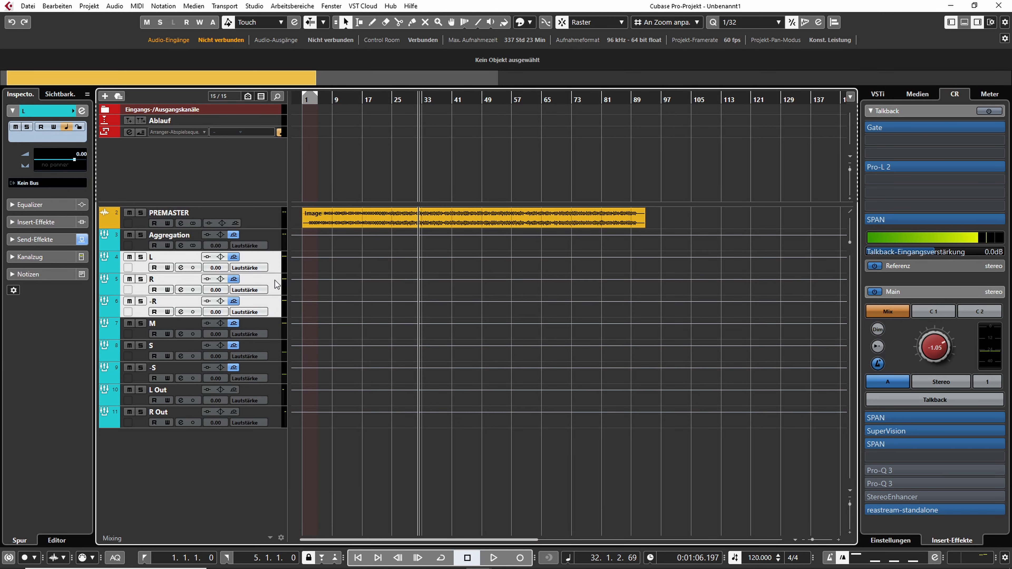
left_click(274, 372, "ctrl")
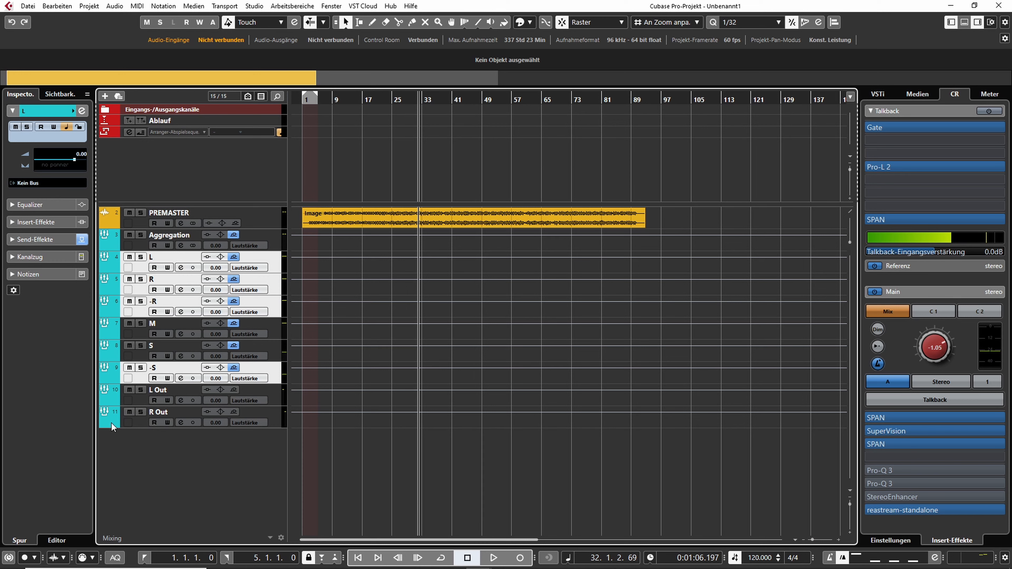
left_click(60, 95)
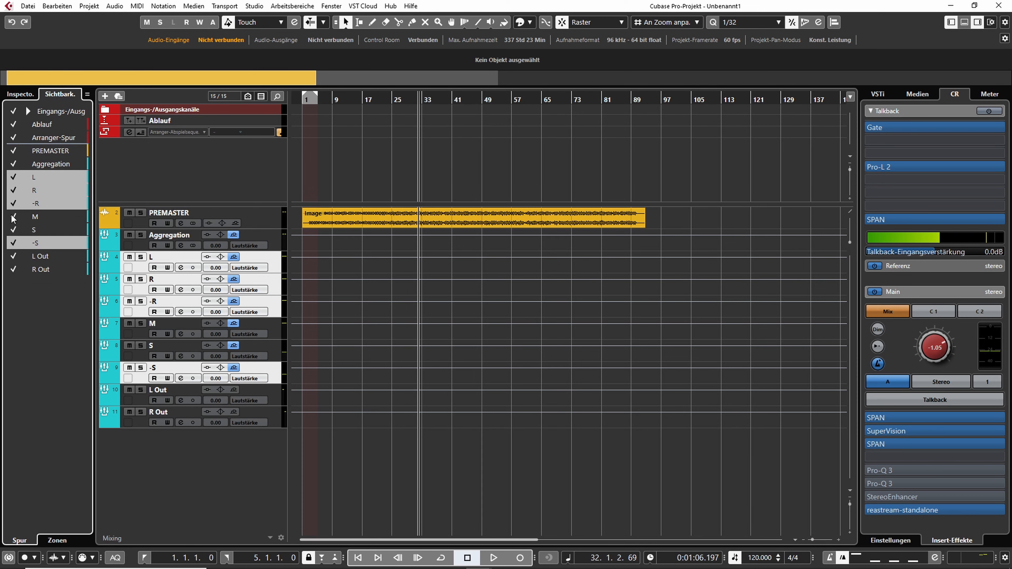
left_click(14, 177)
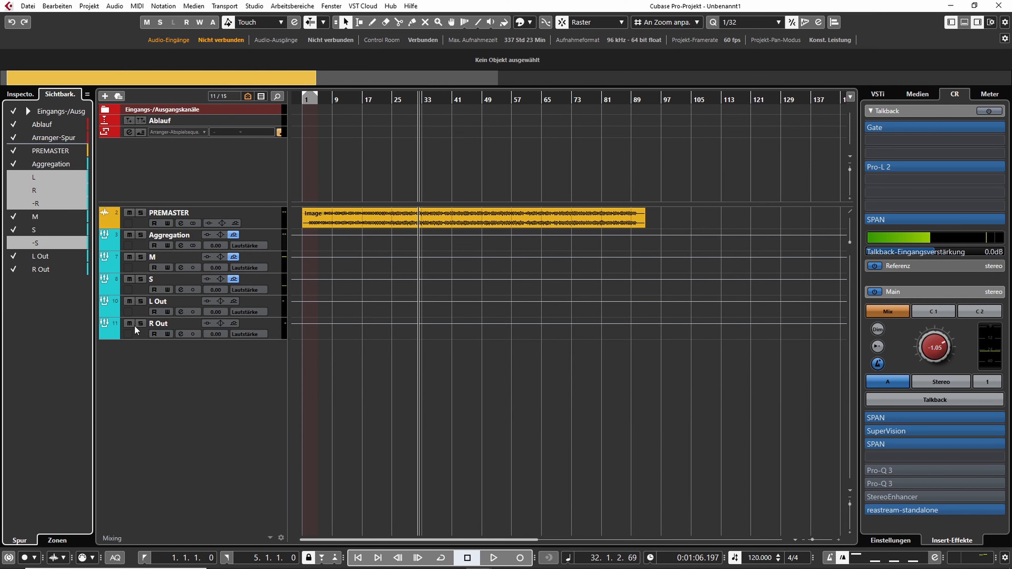
Step: Begin adding a group channel to the selected L Out and R Out tracks, with its configuration set to Stereo
left_click(275, 310)
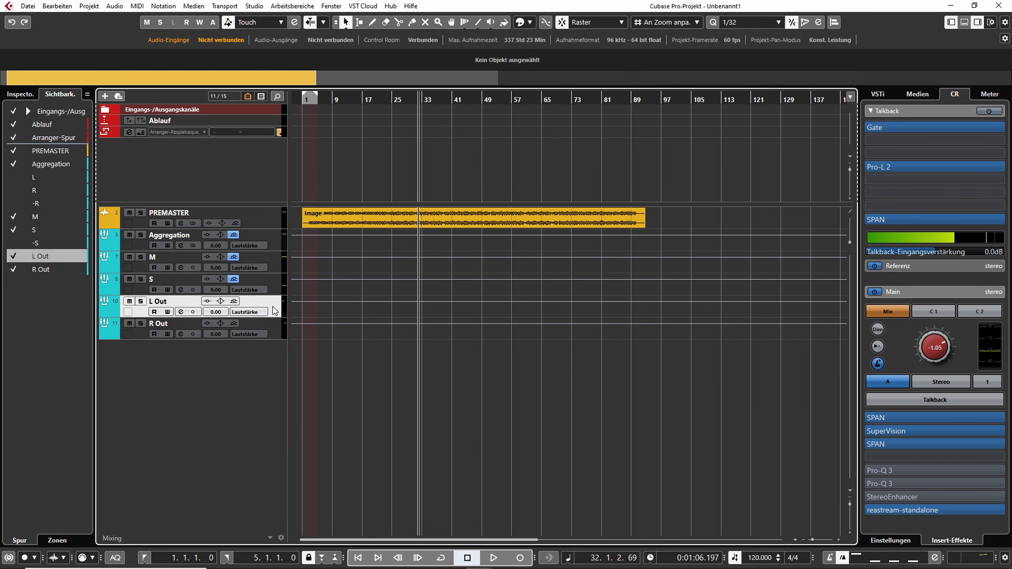
left_click(269, 326, "shift")
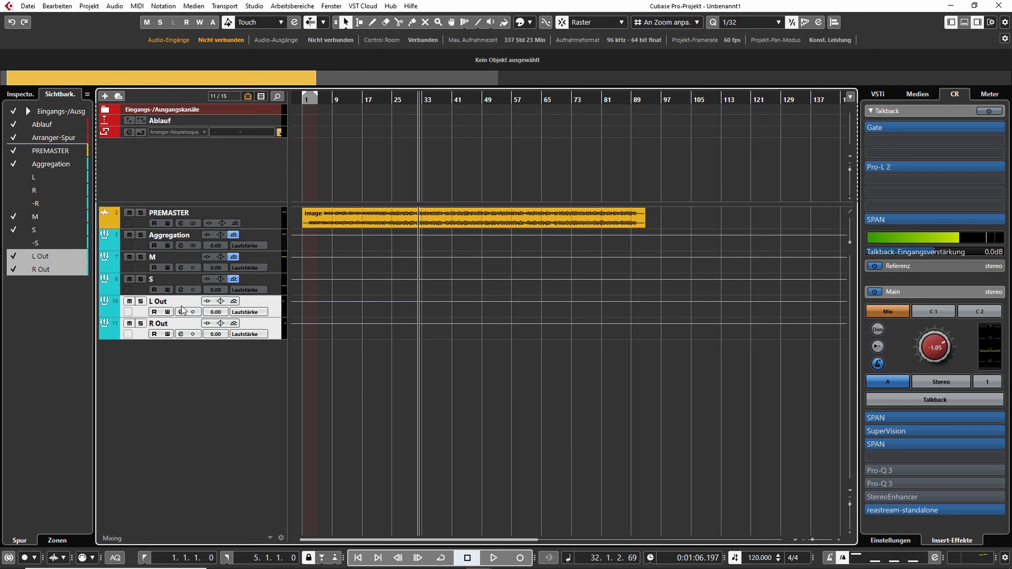
right_click(268, 325)
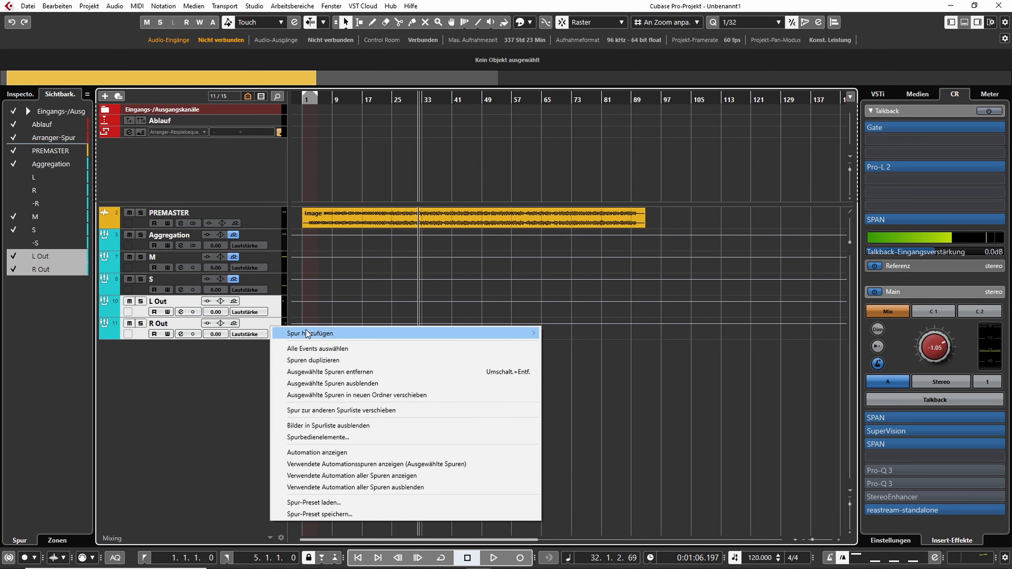
mouse_move(308, 334)
left_click(595, 185)
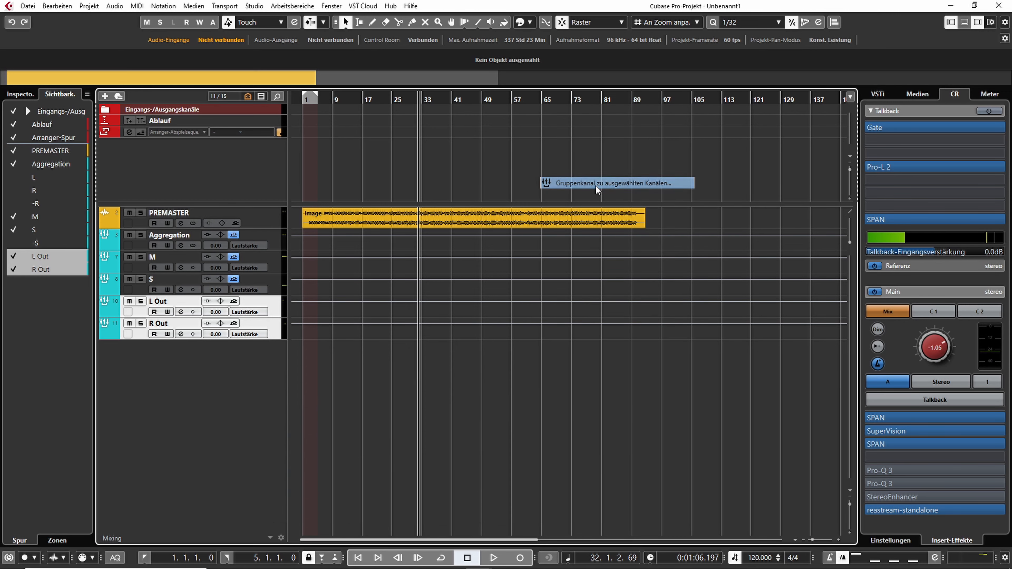
left_click(398, 349)
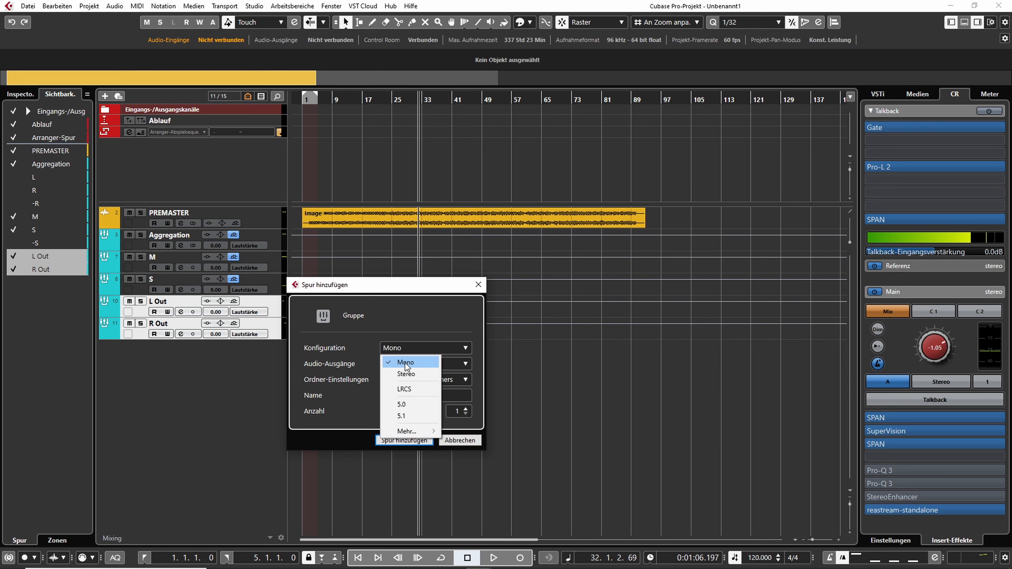
left_click(405, 374)
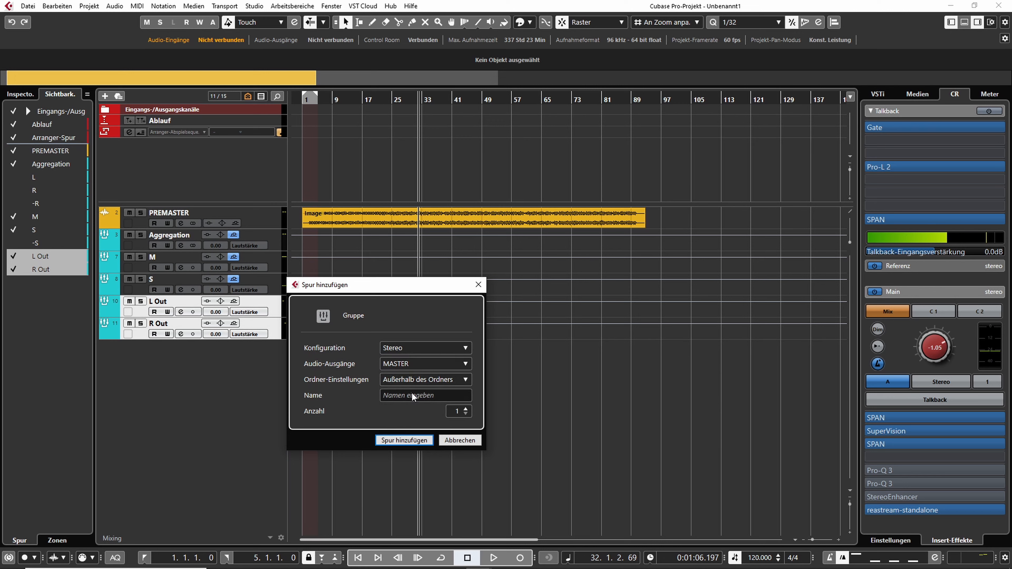
Step: Name the new stereo group ARRANGEMENT and add it to the project
left_click(420, 394)
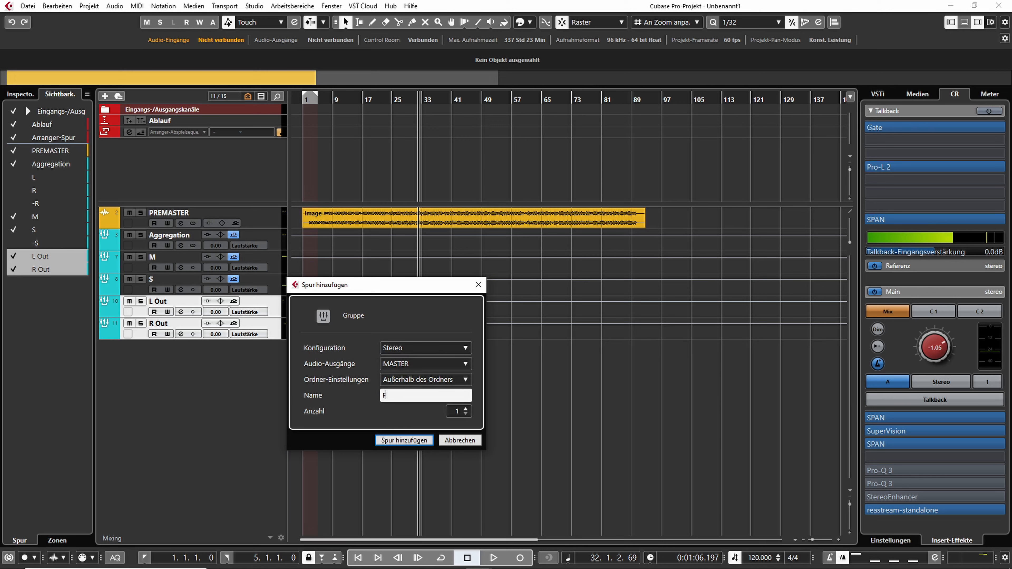
type("FULL ARRAM")
key("BackSpace")
type("NGEMENT")
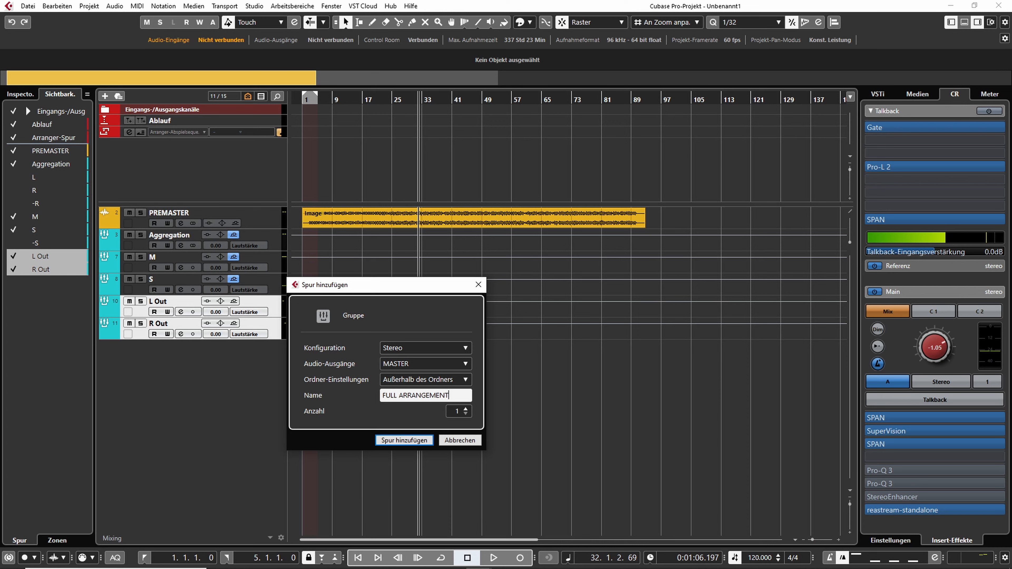
key("Home")
key("ctrl+shift+Right")
key("BackSpace")
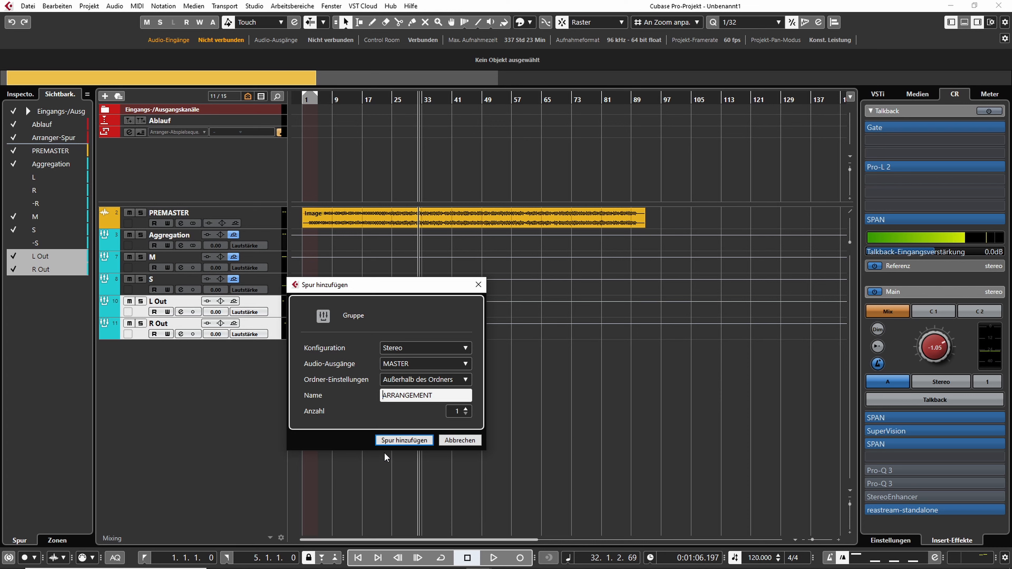
left_click(404, 439)
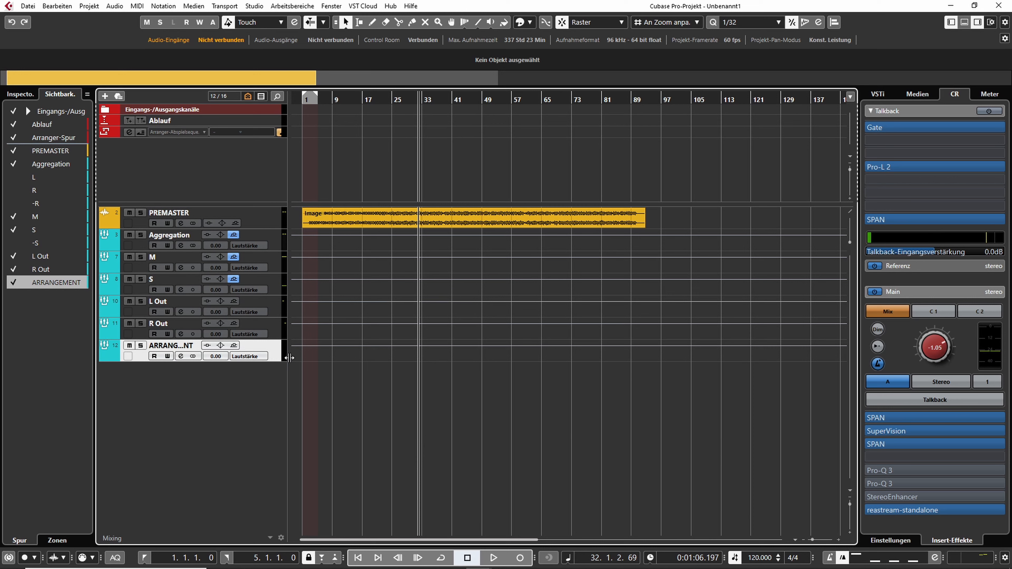
Step: Solo ARRANGEMENT, check its signal in the MixConsole during playback, and clear the solo in the project window
left_click(141, 345)
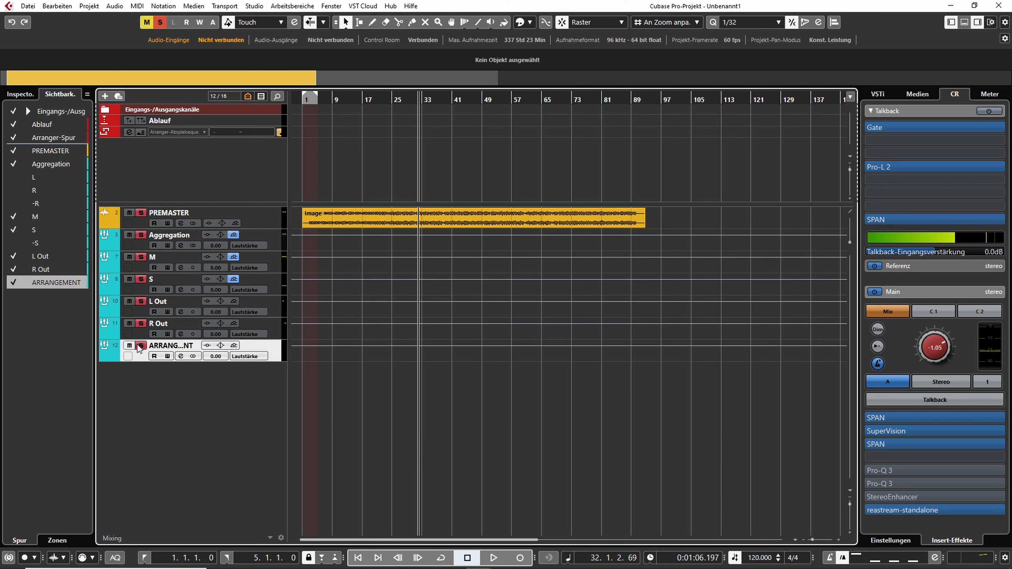
key("space")
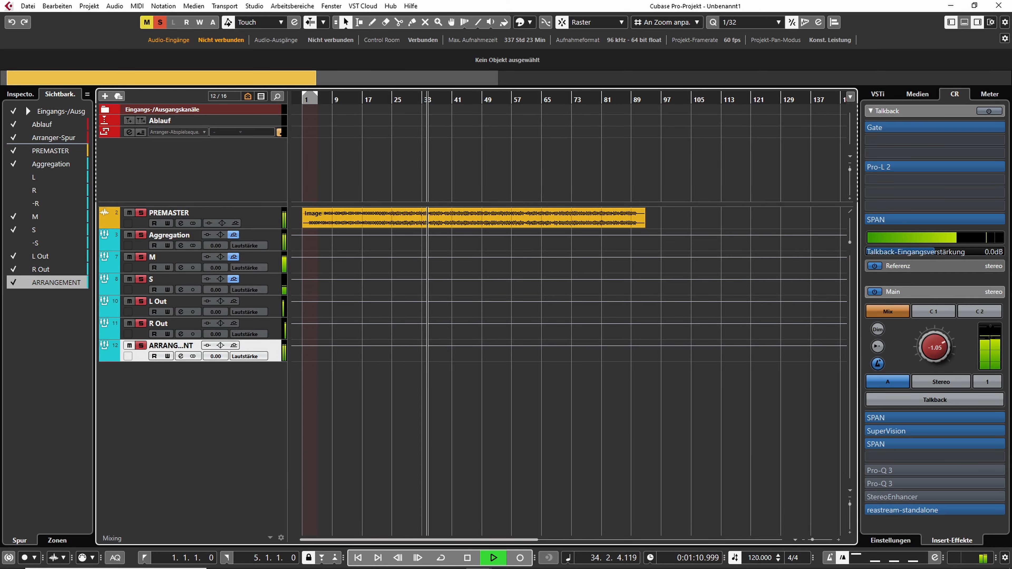
key("F3")
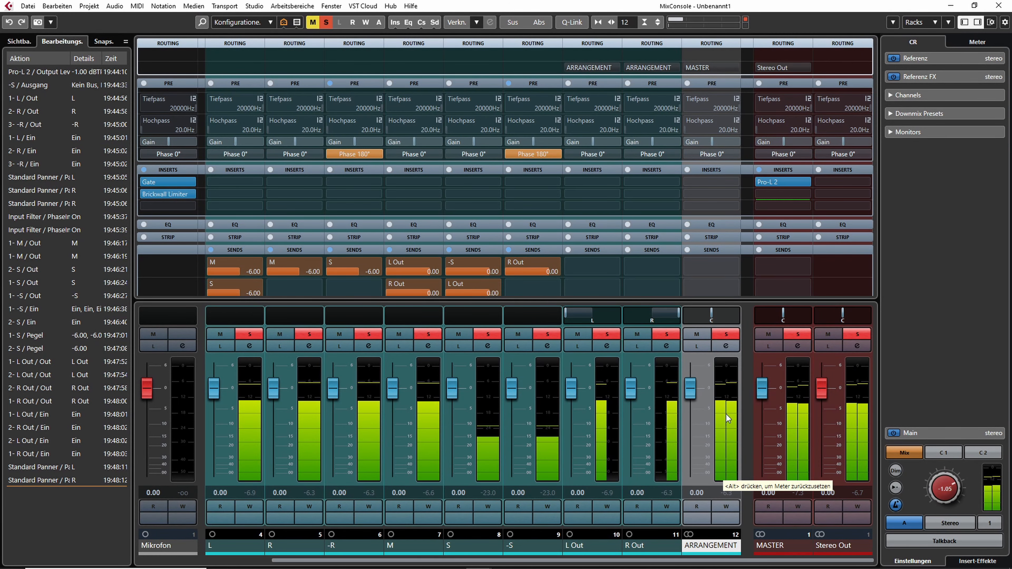
left_click_drag(814, 5, 1011, 94)
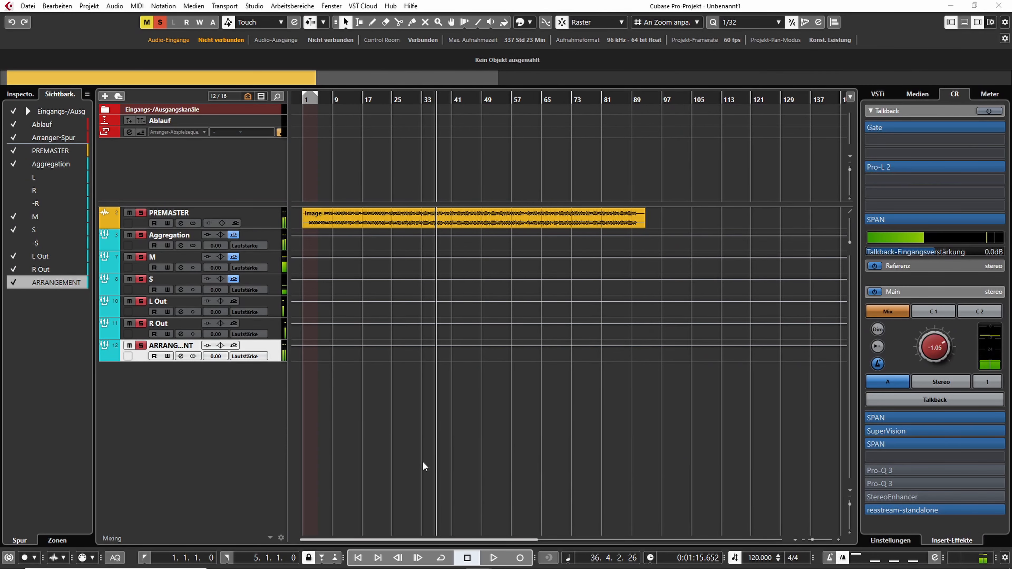
left_click(141, 346)
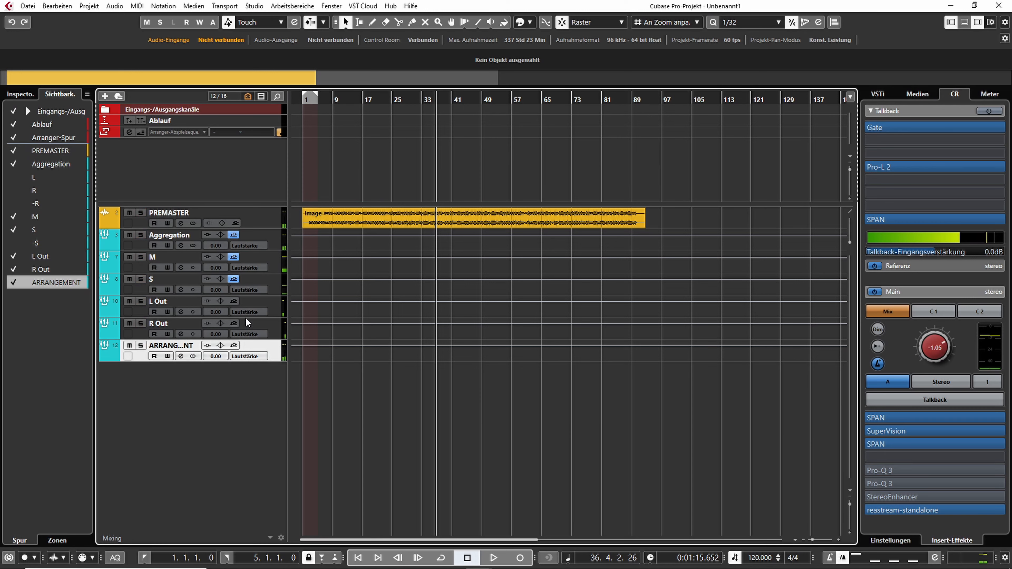
Step: Hide the L Out and R Out tracks from the track list
left_click(275, 302)
left_click(266, 323, "shift")
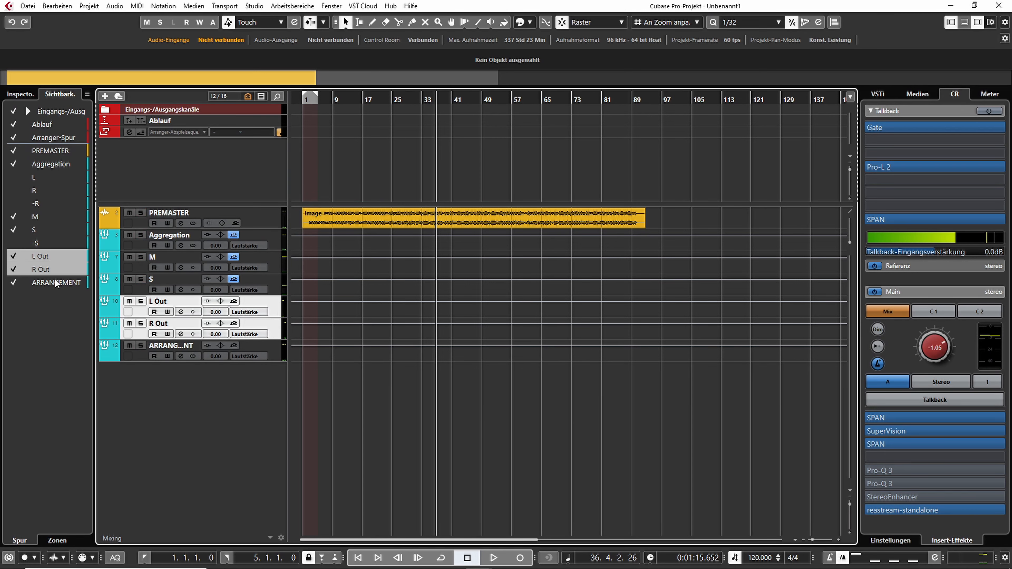
left_click(14, 258)
Step: Add a folder track named M/S
left_click(260, 388)
right_click(256, 383)
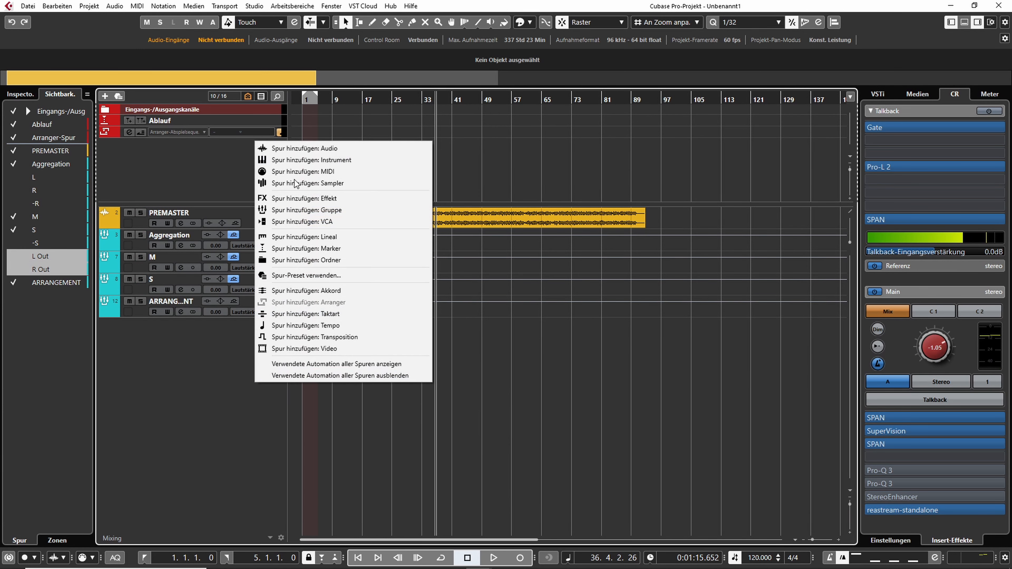
left_click(328, 259)
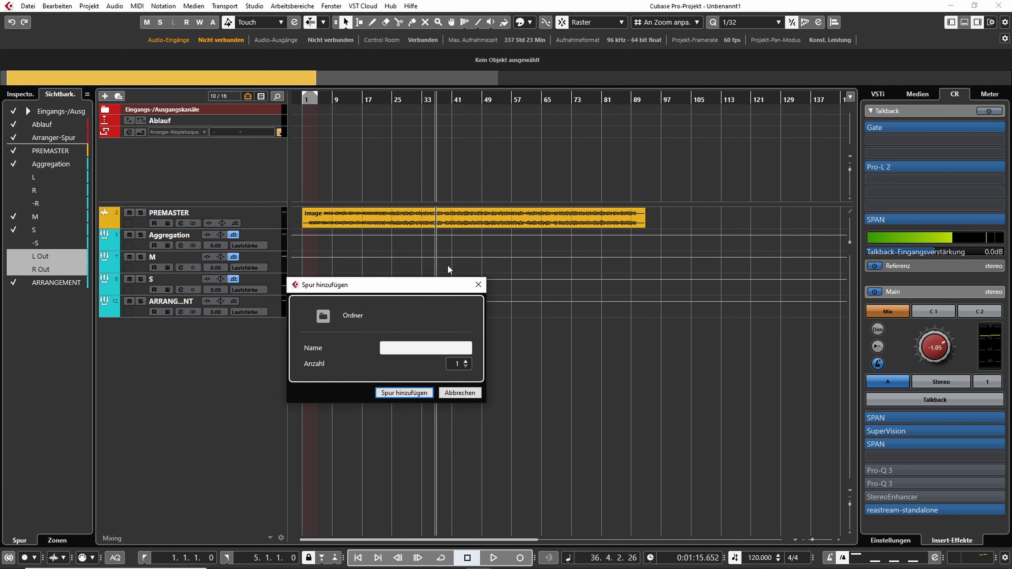
type("M/S")
key("Return")
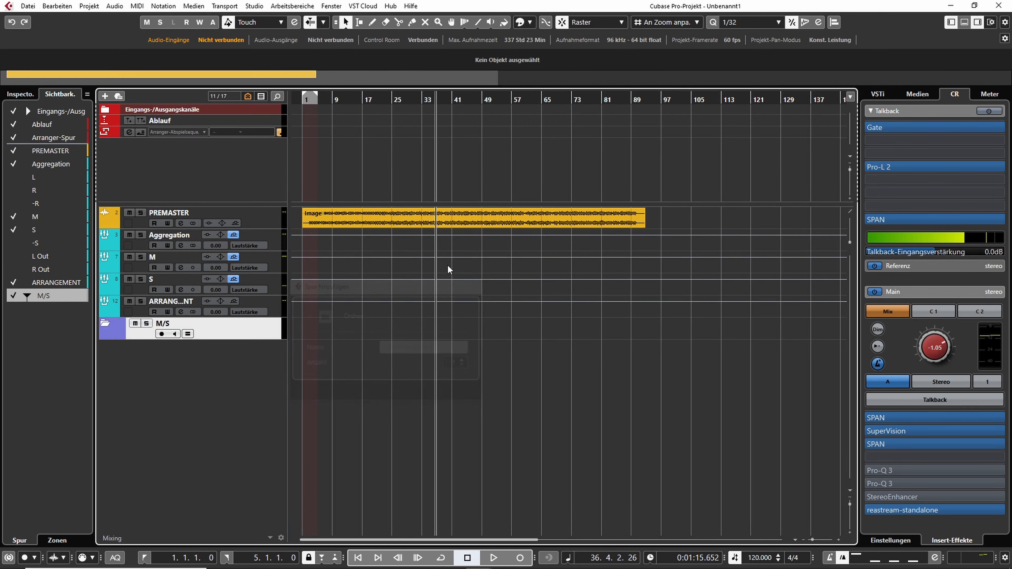
Step: Move the M and S tracks into the M/S folder and place the folder above PREMASTER
left_click(272, 260)
left_click(273, 280, "shift")
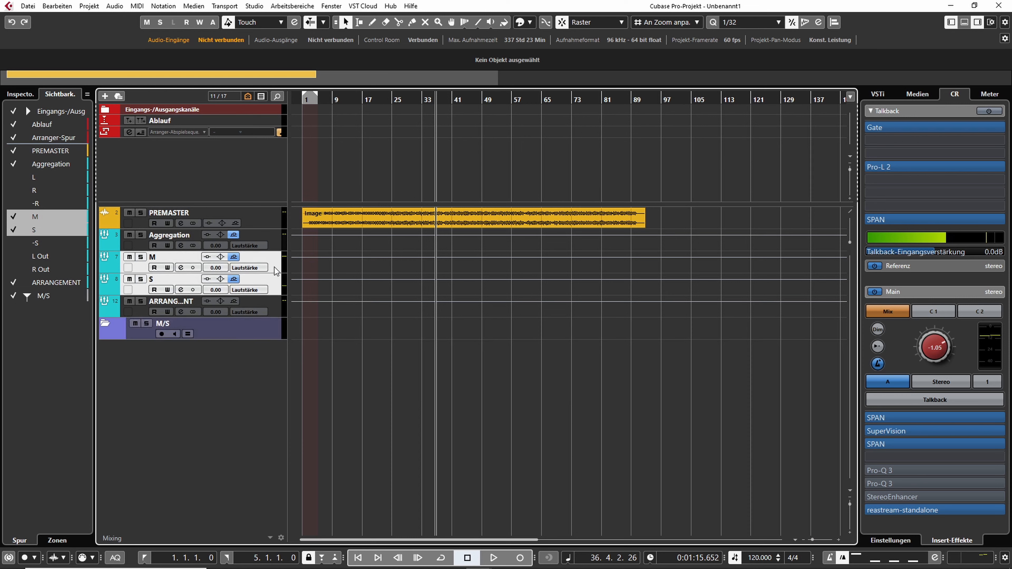
left_click_drag(274, 266, 259, 325)
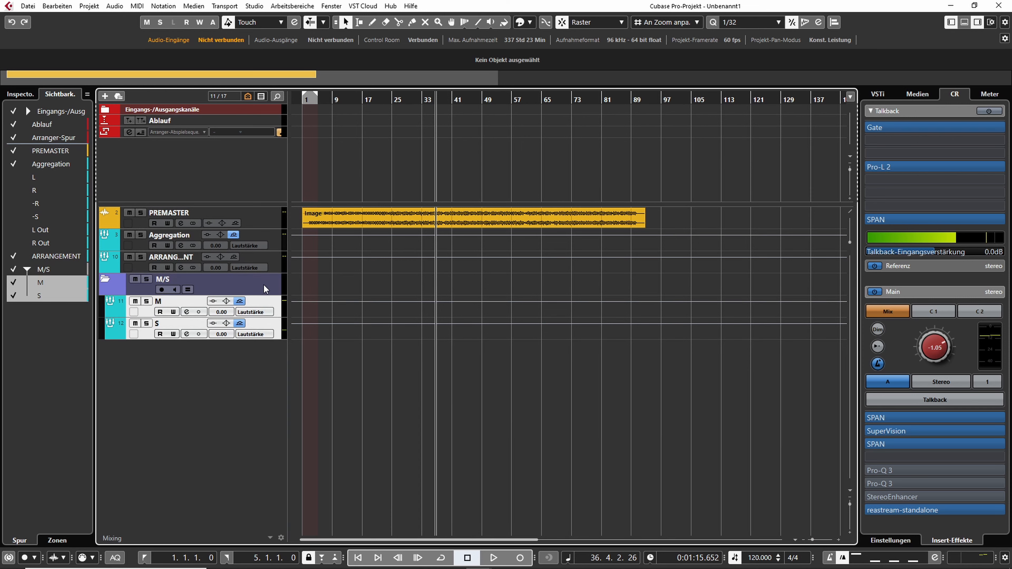
left_click_drag(265, 288, 264, 216)
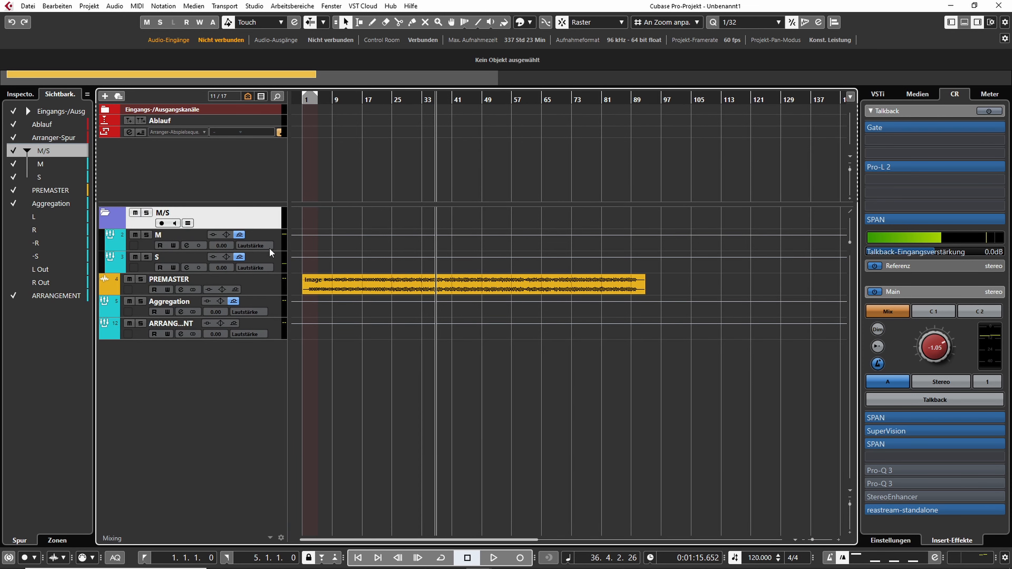
Step: Collapse the M/S folder in the project window's track list
left_click(273, 312)
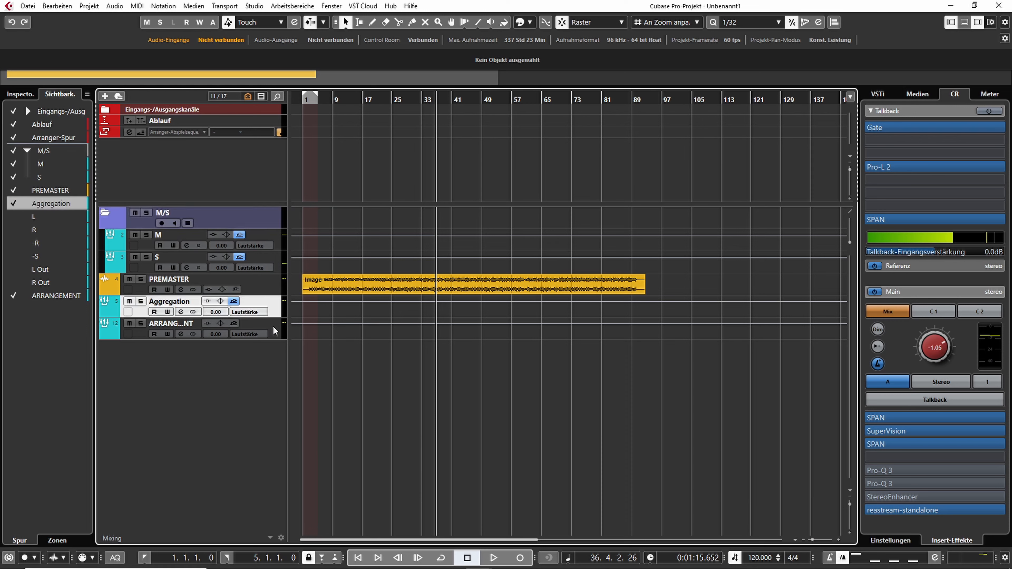
left_click(273, 329)
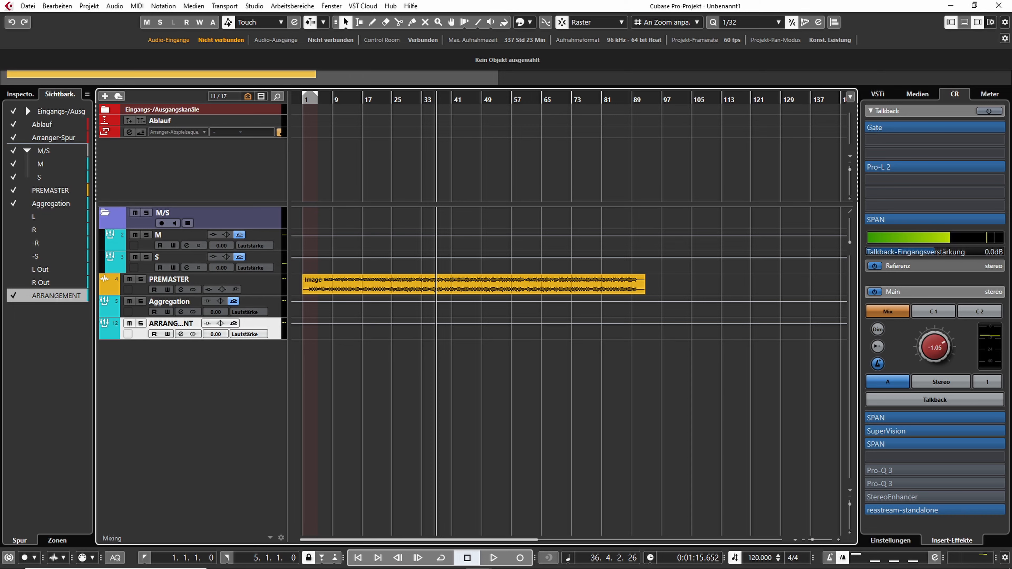
left_click(105, 212)
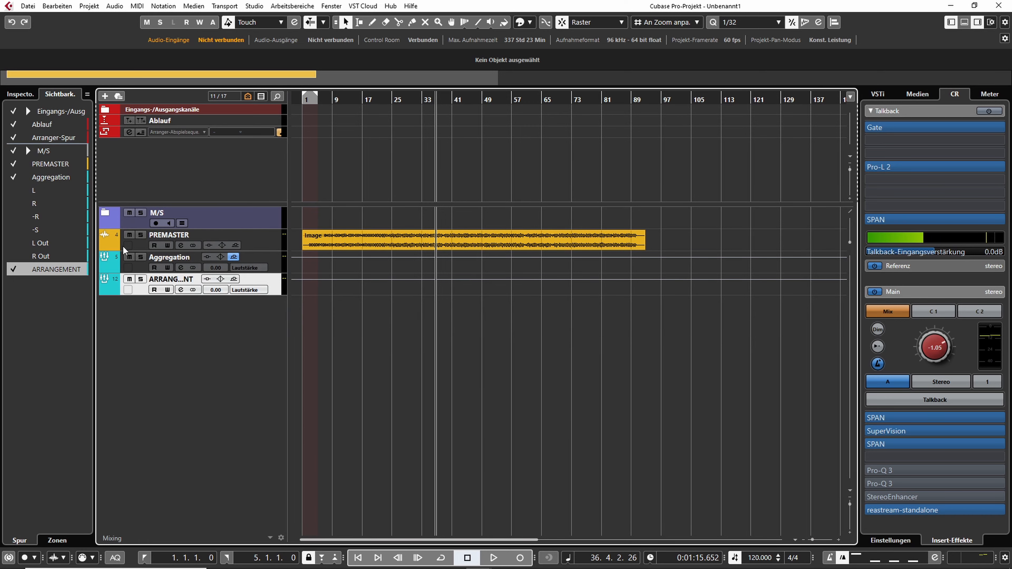
Step: Hide the L, R, -R, -S, L Out and R Out channels together in the MixConsole
key("F3")
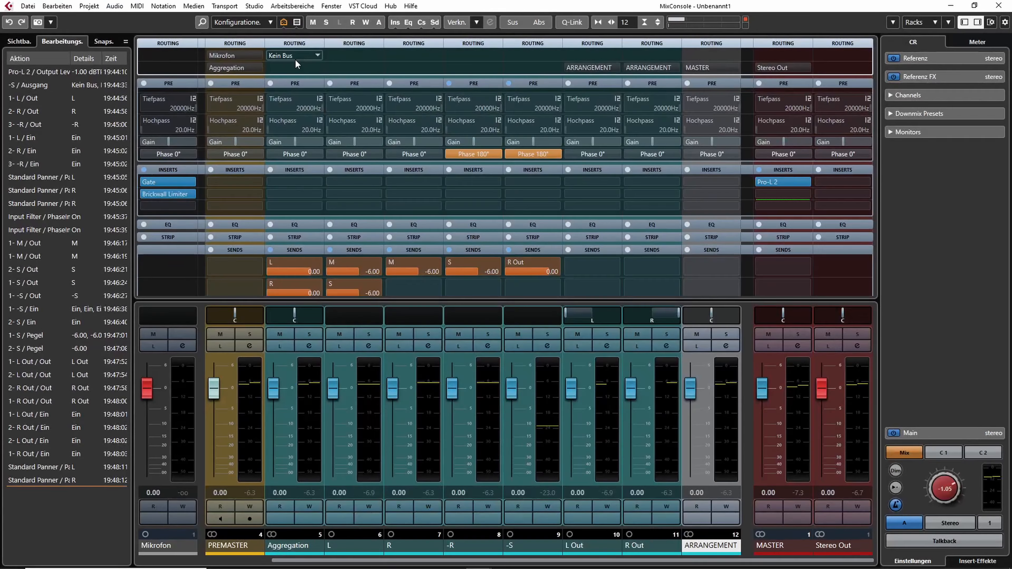
left_click(342, 543)
left_click(452, 546, "shift")
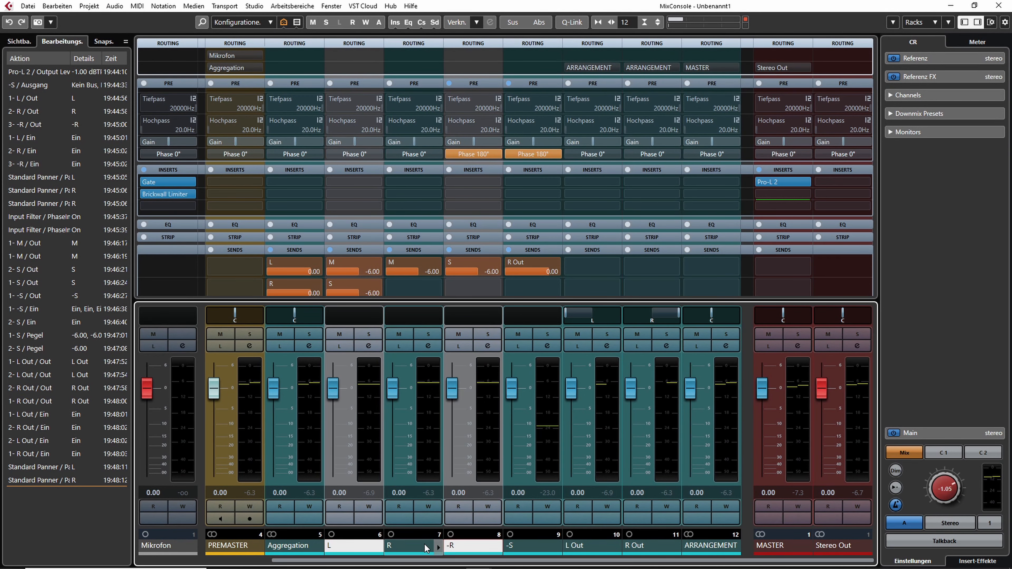
left_click(542, 550, "shift")
left_click(574, 549, "shift")
left_click(625, 558, "shift")
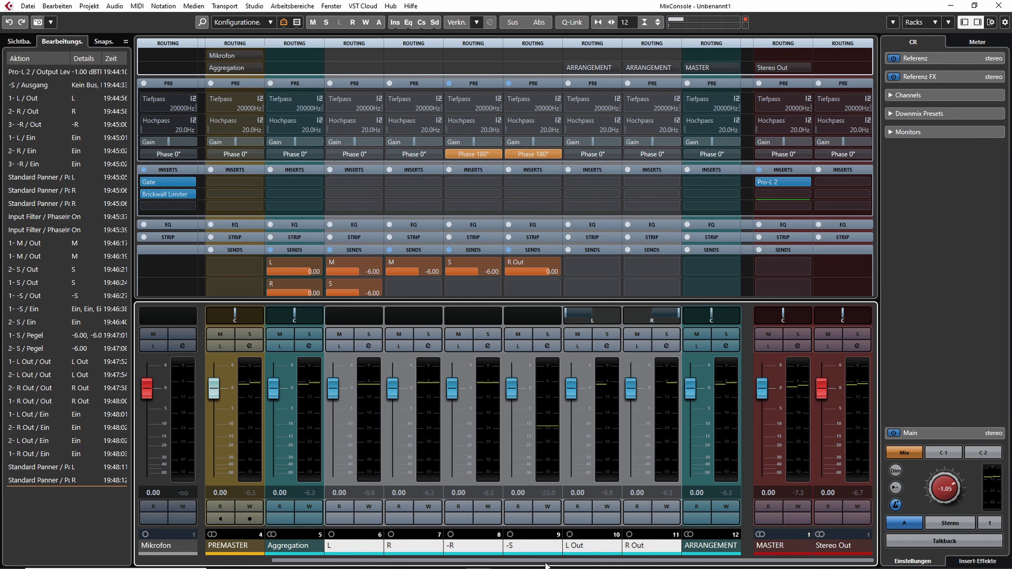
left_click_drag(546, 565, 273, 560)
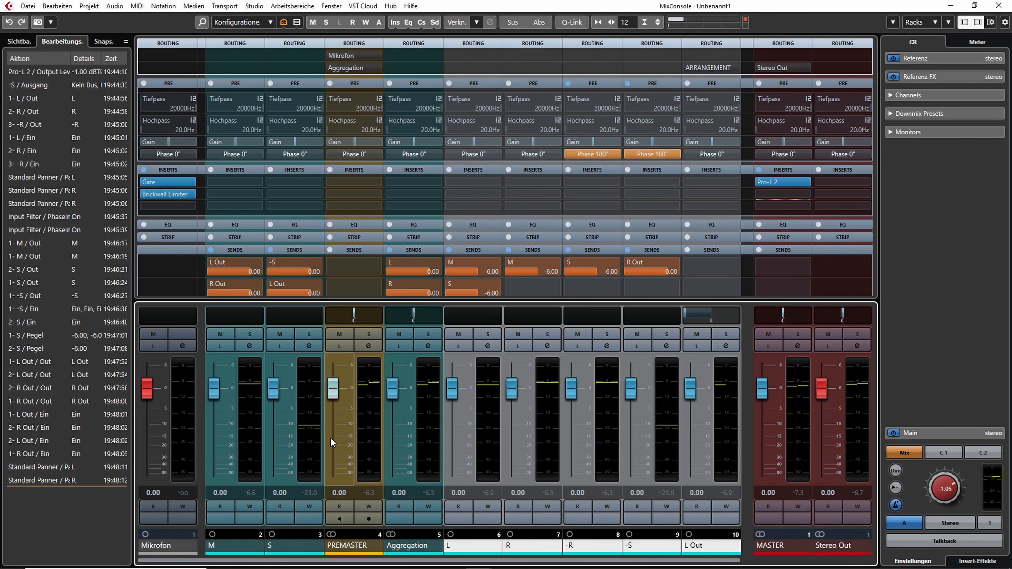
right_click(475, 548)
mouse_move(536, 542)
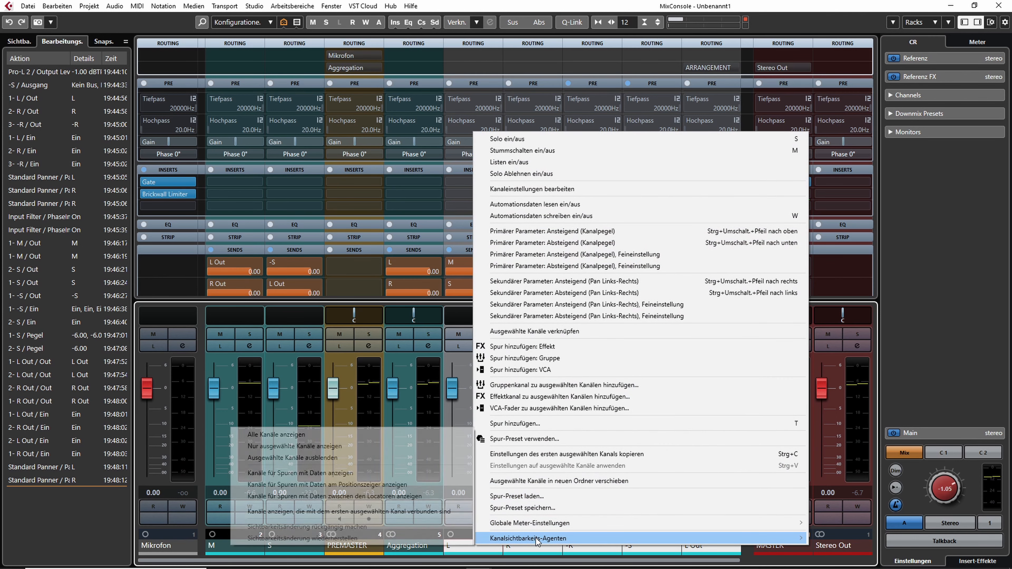
left_click(292, 457)
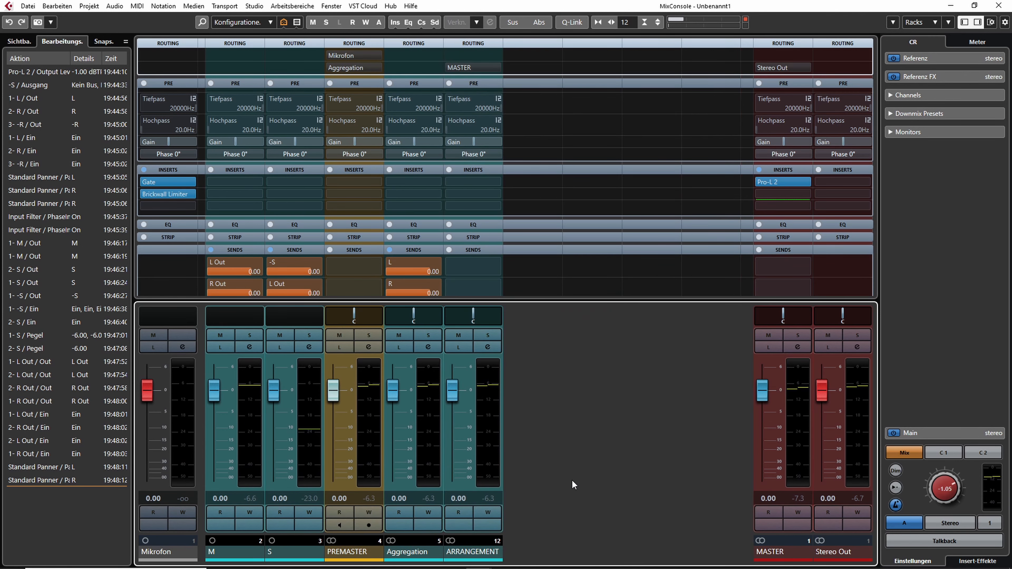
Step: Use the MixConsole's visibility list to show the six hidden group channels and hide them again
left_click(17, 43)
left_click(15, 126)
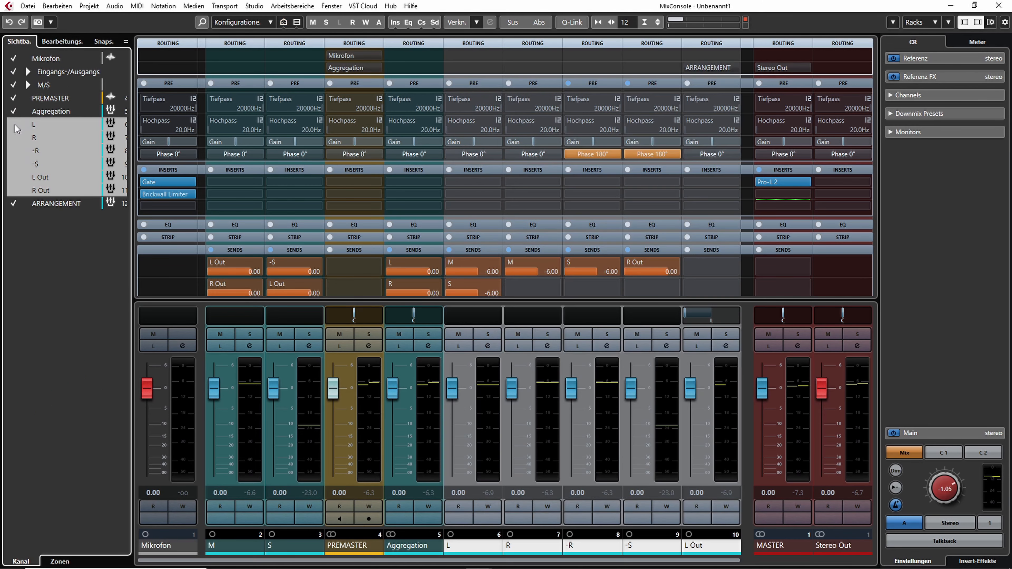
left_click(567, 394)
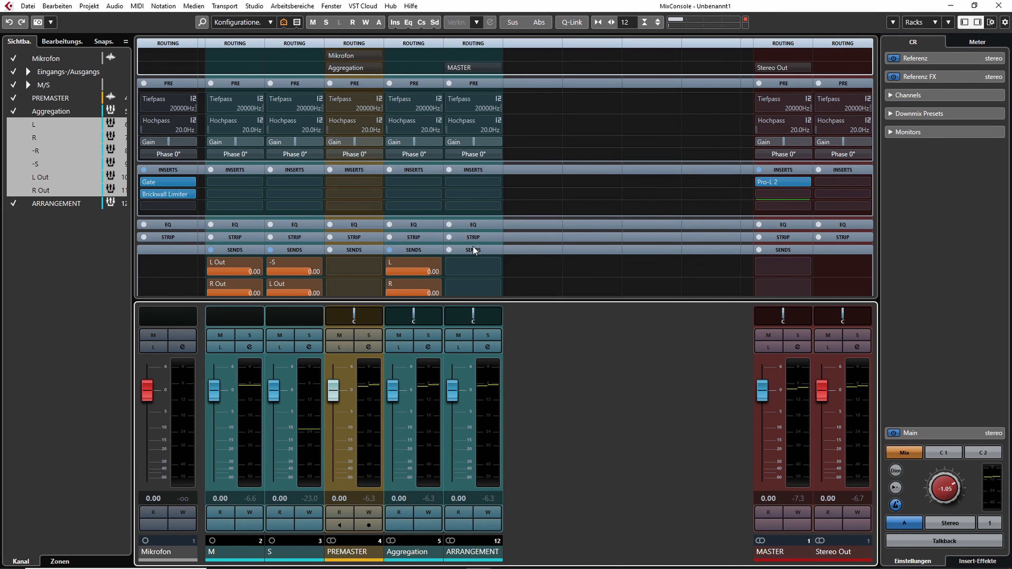
Step: Collapse the Sends rack and hide the Mikrofon channel in the MixConsole
left_click(487, 250)
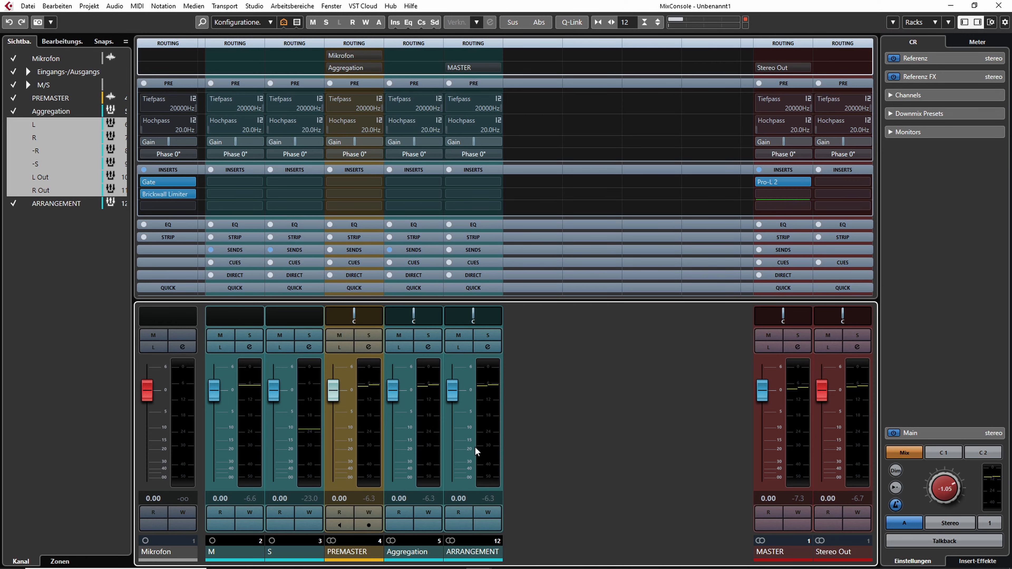
left_click(374, 541)
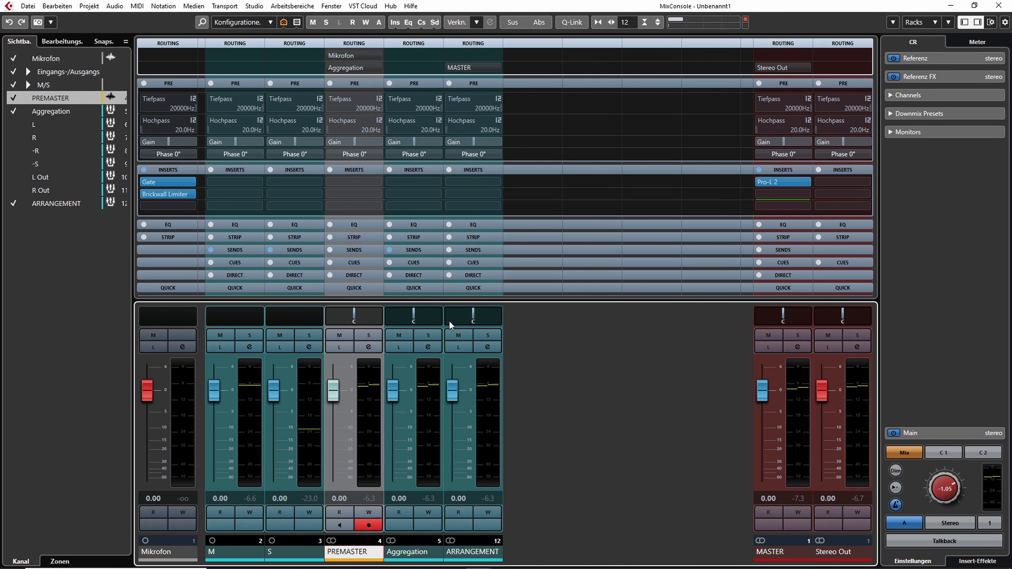
left_click(66, 43)
left_click(32, 41)
left_click(64, 562)
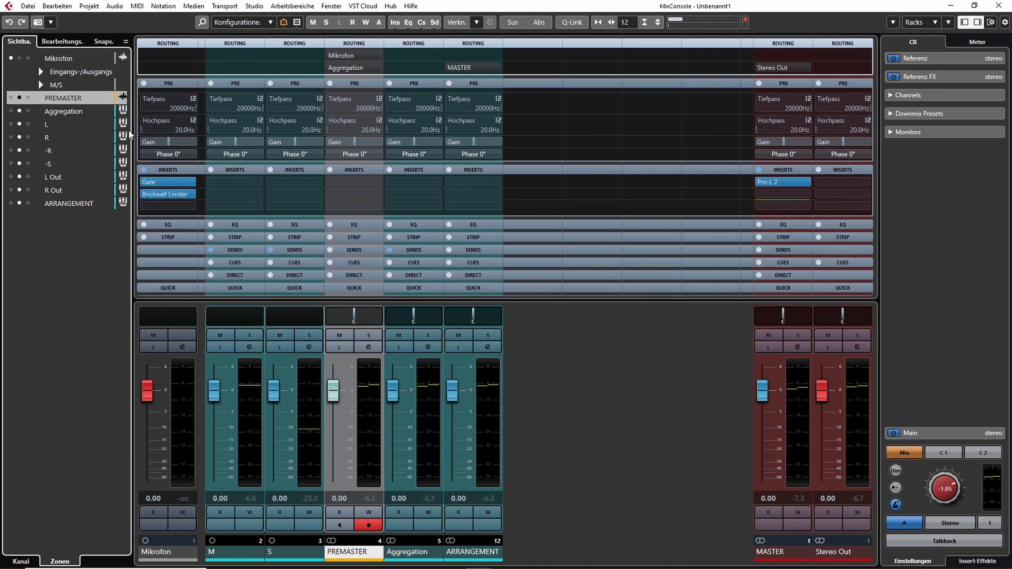
left_click(44, 85)
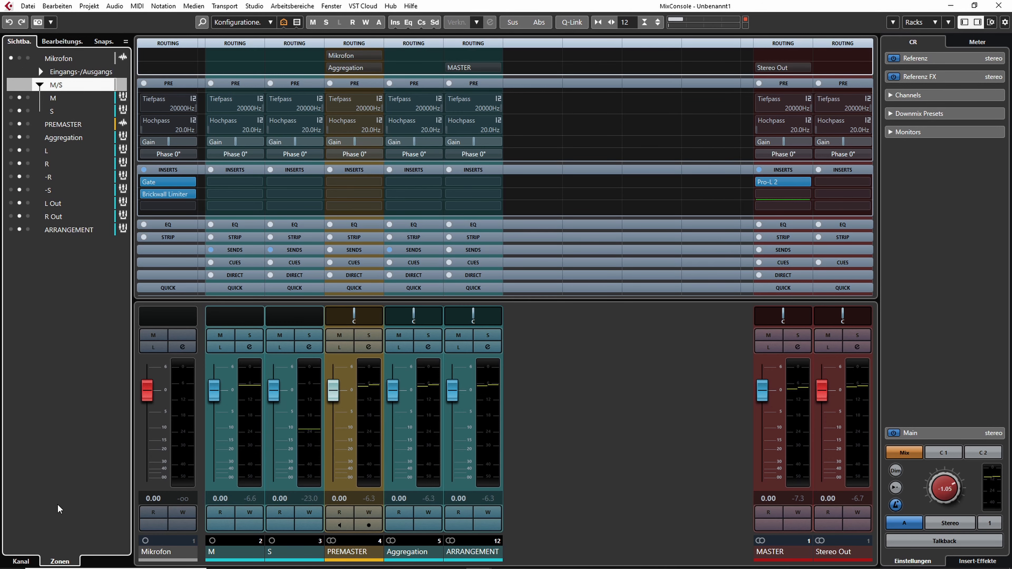
left_click(21, 561)
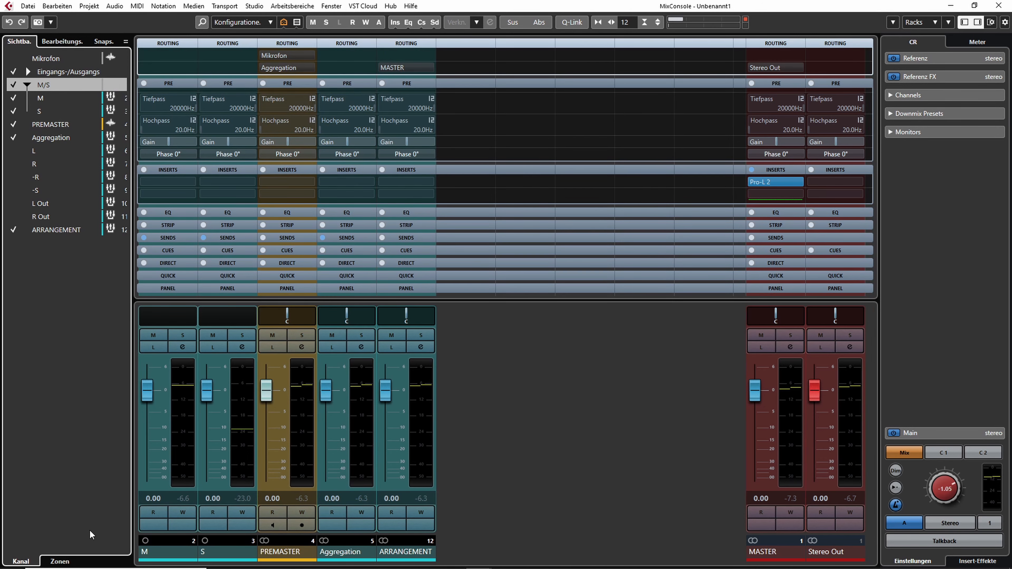
Step: Assign PREMASTER and Aggregation to the MixConsole's left zone and ARRANGEMENT to its right zone, and return to the project window
left_click(65, 561)
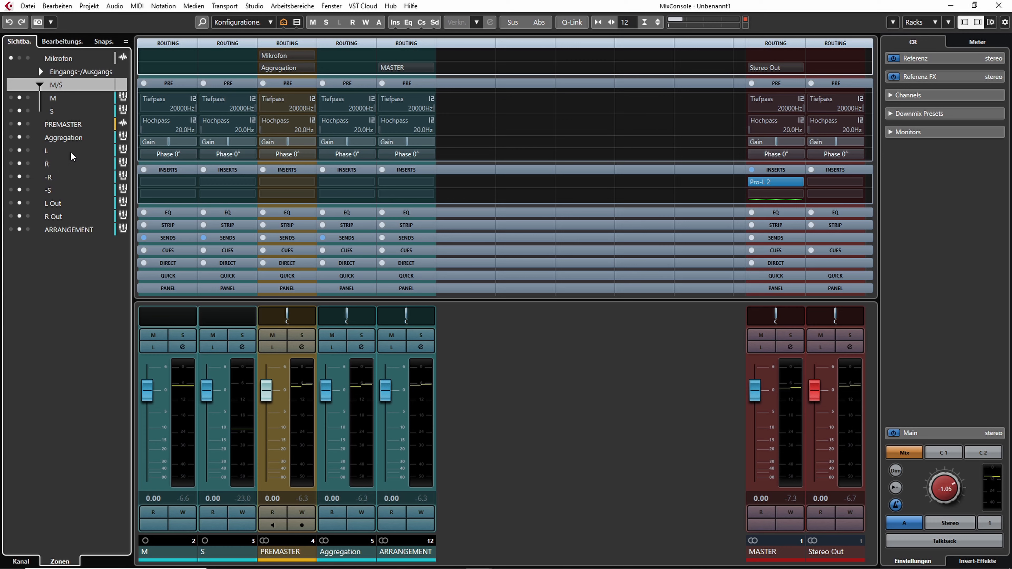
left_click(11, 124)
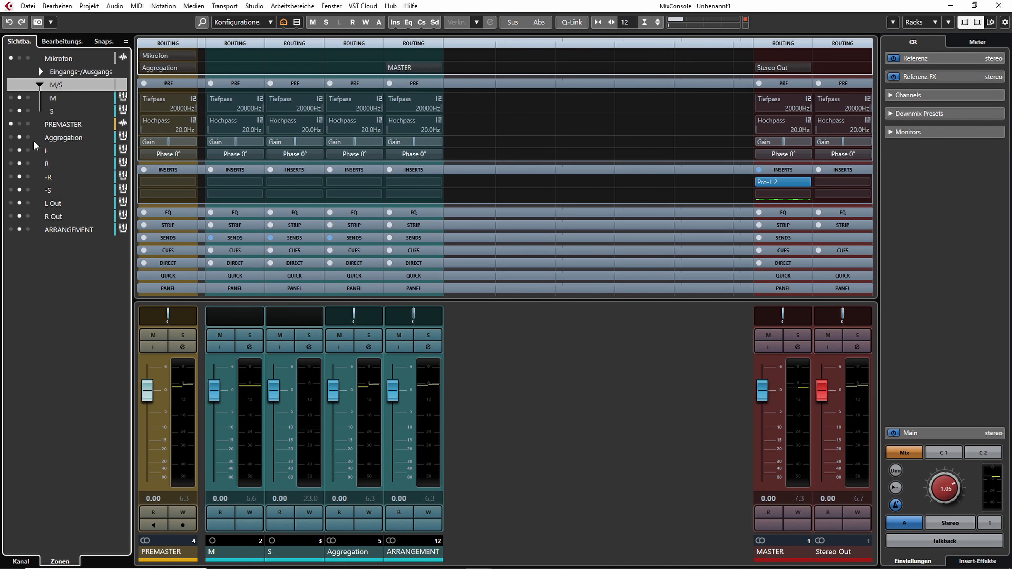
left_click(11, 137)
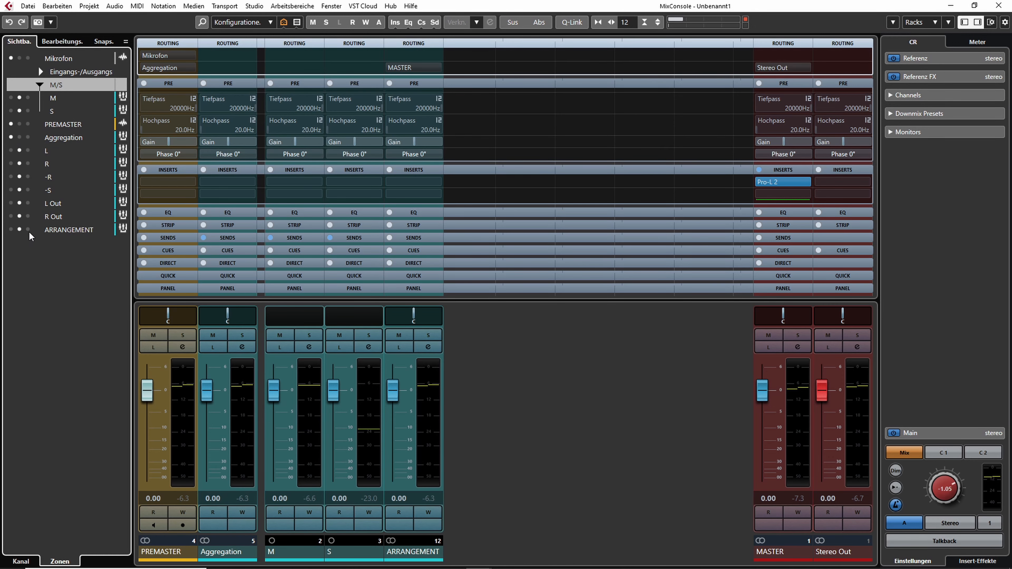
left_click(27, 230)
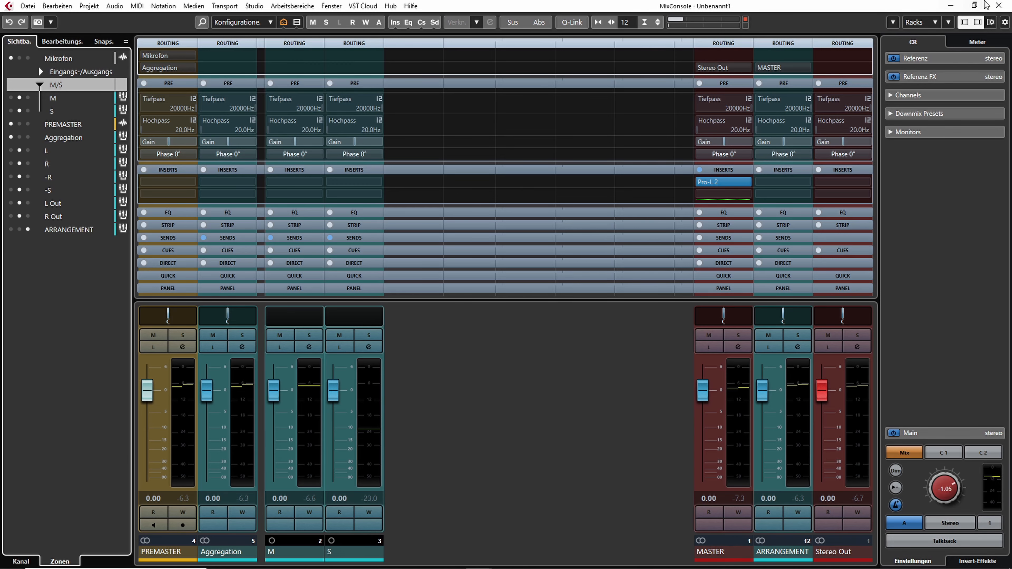
left_click(975, 6)
Step: Expand the Eingangs-/Ausgangskanäle folder and move the ARRANGEMENT track into it above MASTER
left_click(181, 152)
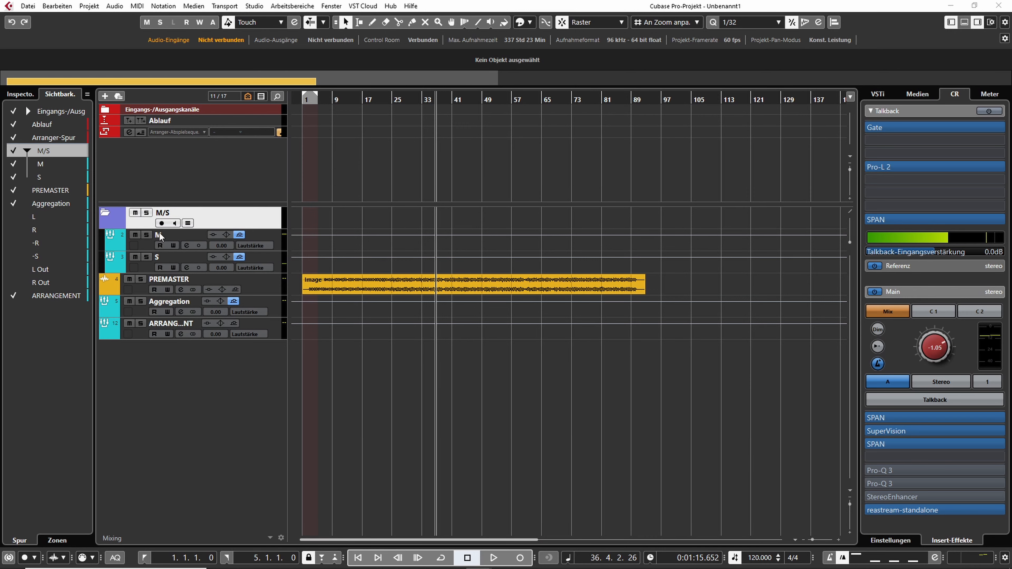
left_click(105, 110)
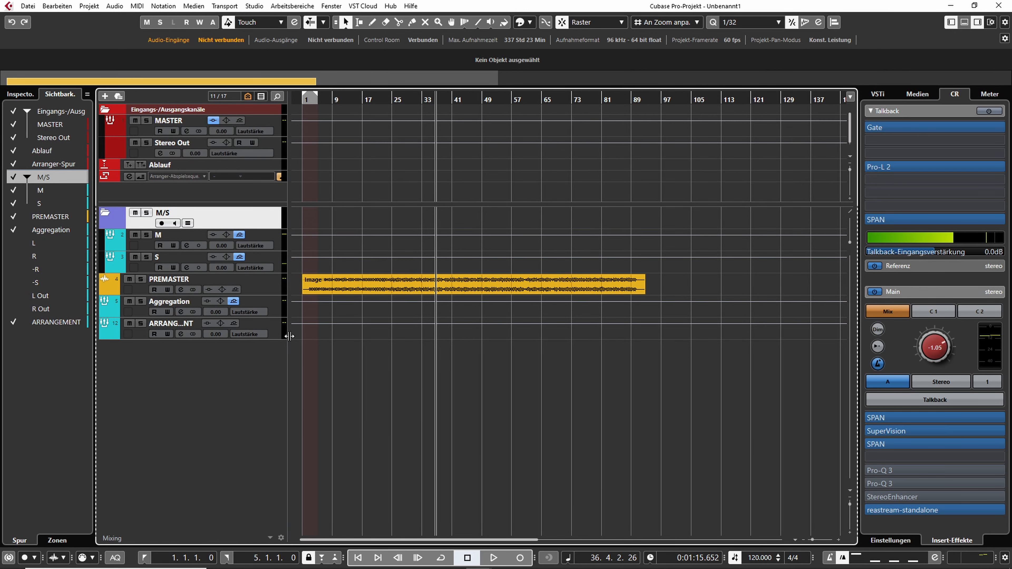
left_click_drag(274, 324, 224, 119)
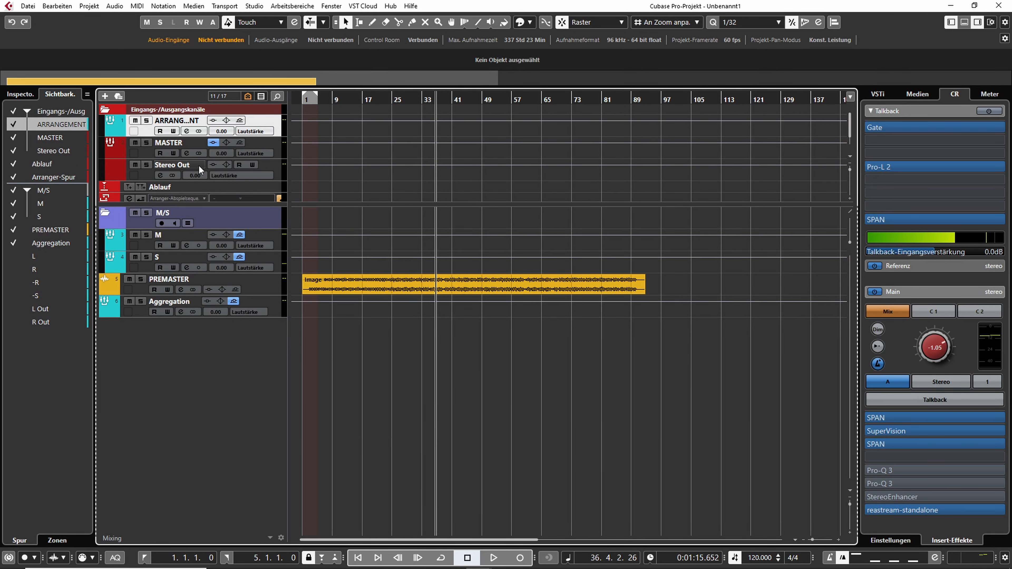
Step: Check the channel order in the MixConsole, including the PREMASTER and Aggregation channels, and return to the project window
key("F3")
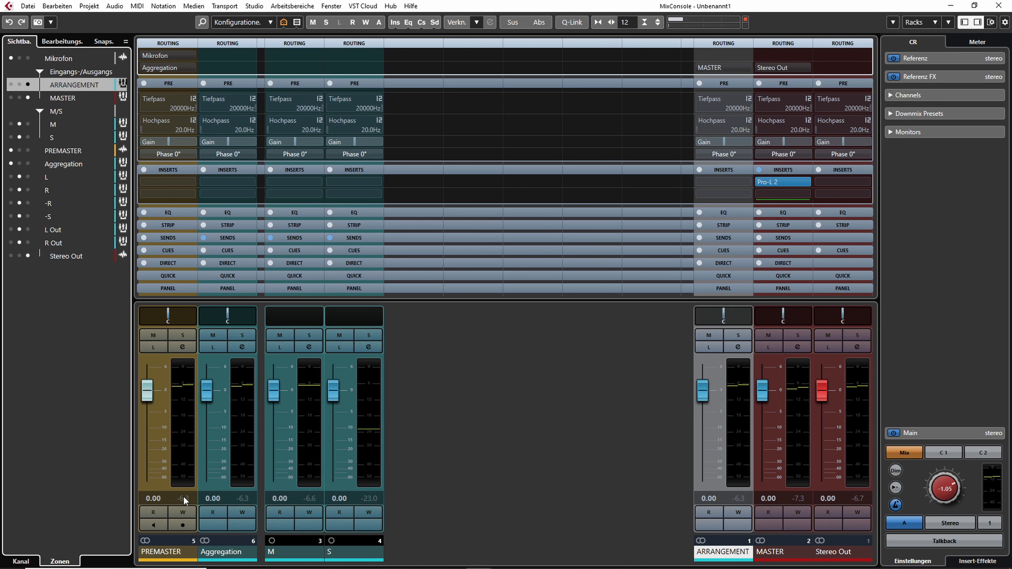
left_click(167, 552)
left_click(225, 552)
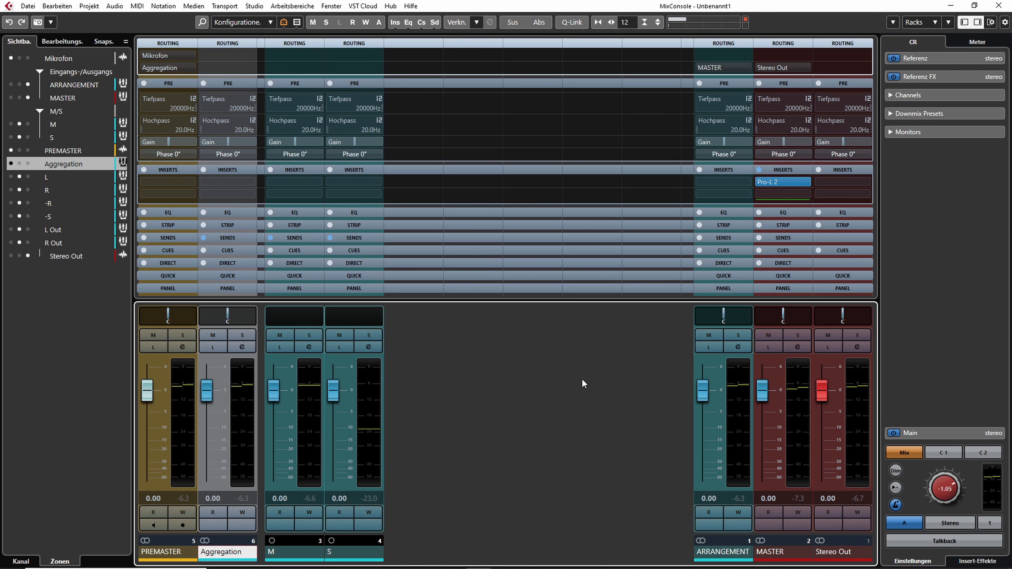
left_click_drag(807, 3, 1011, 99)
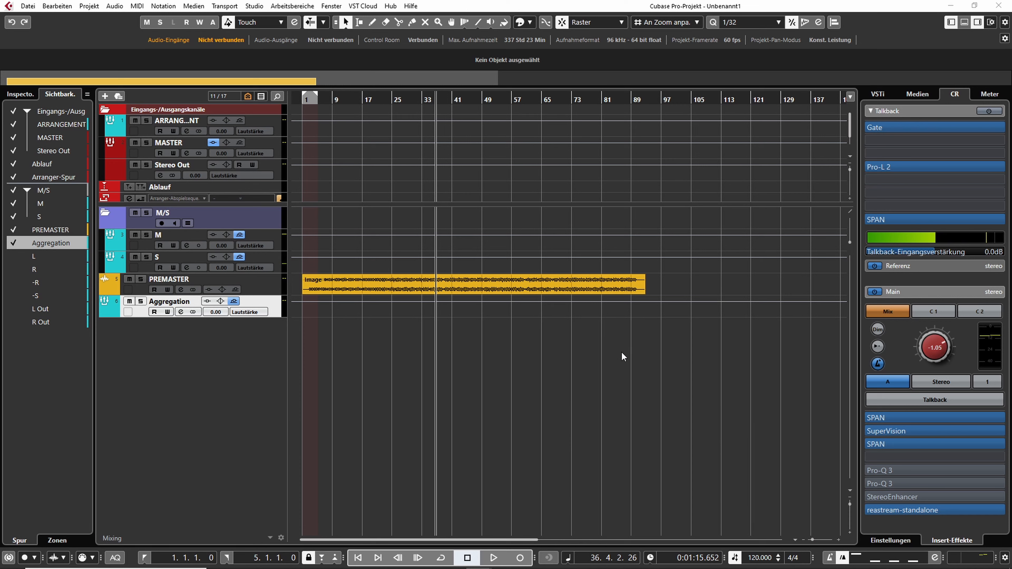
Step: Collapse the Eingangs-/Ausgangskanäle and M/S folders in the track list
left_click(105, 109)
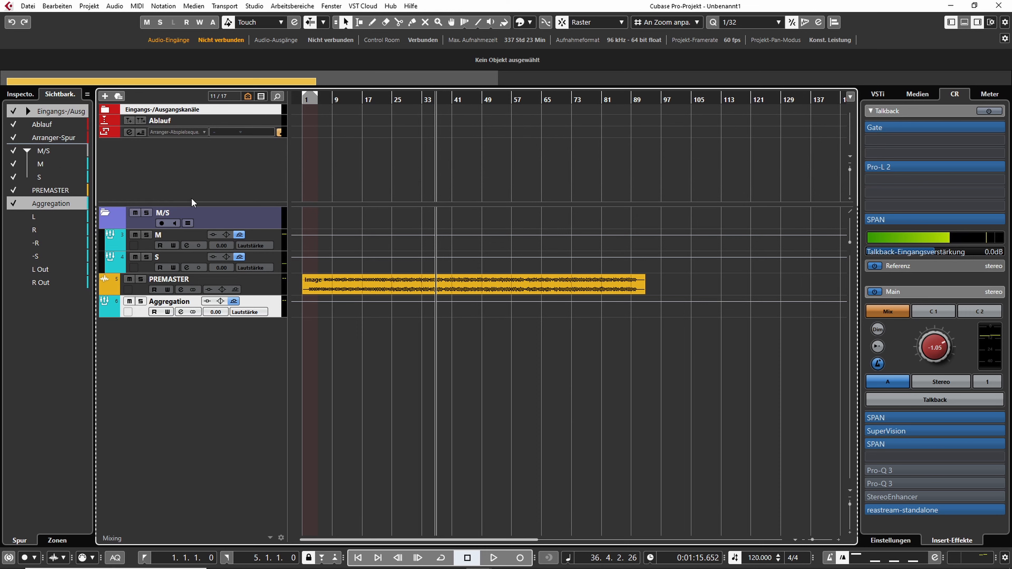
left_click(105, 213)
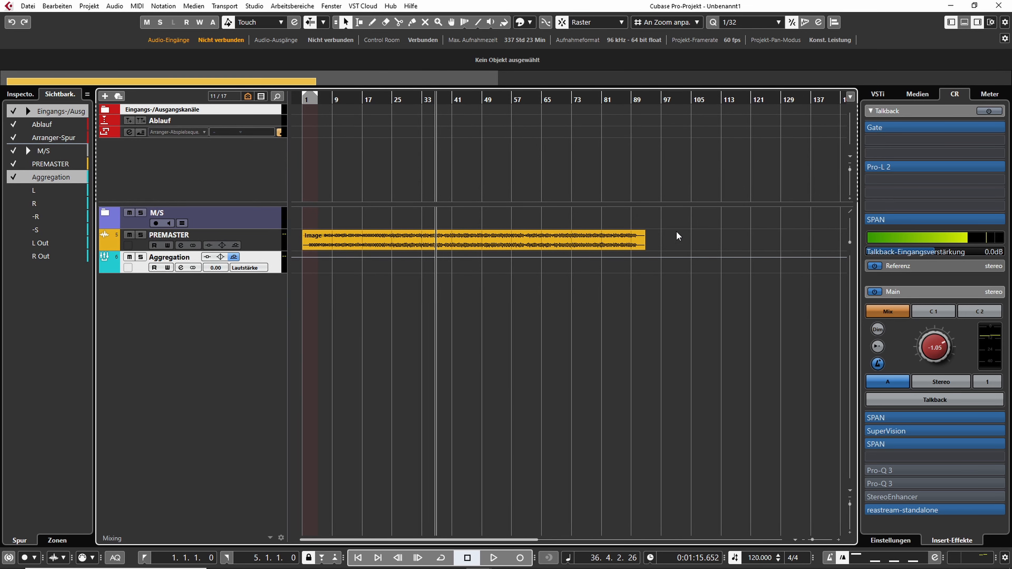
Step: Delete the Image audio event from the PREMASTER track
left_click(634, 236)
left_click(684, 240)
left_click(634, 240)
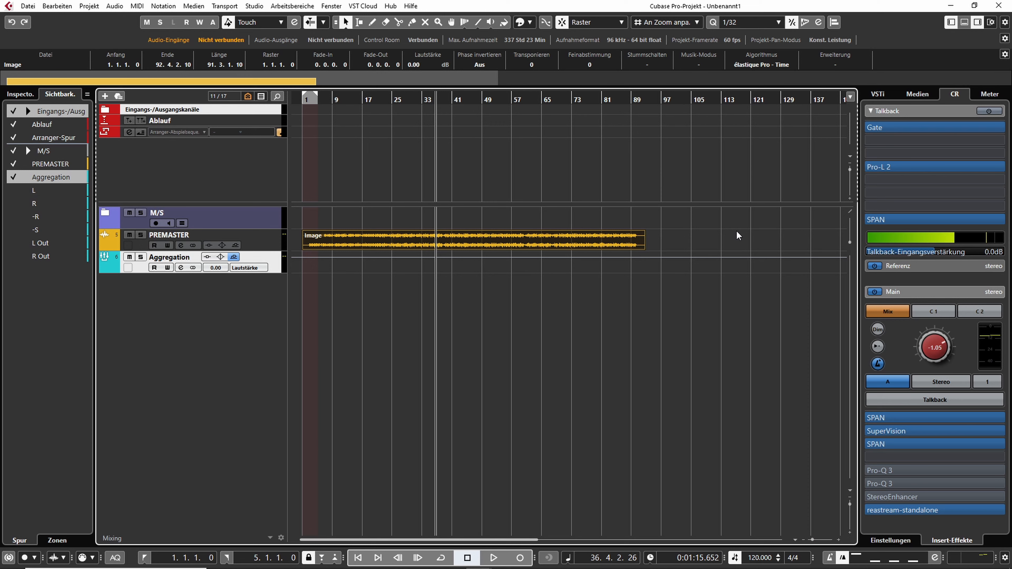
mouse_move(643, 243)
key("Delete")
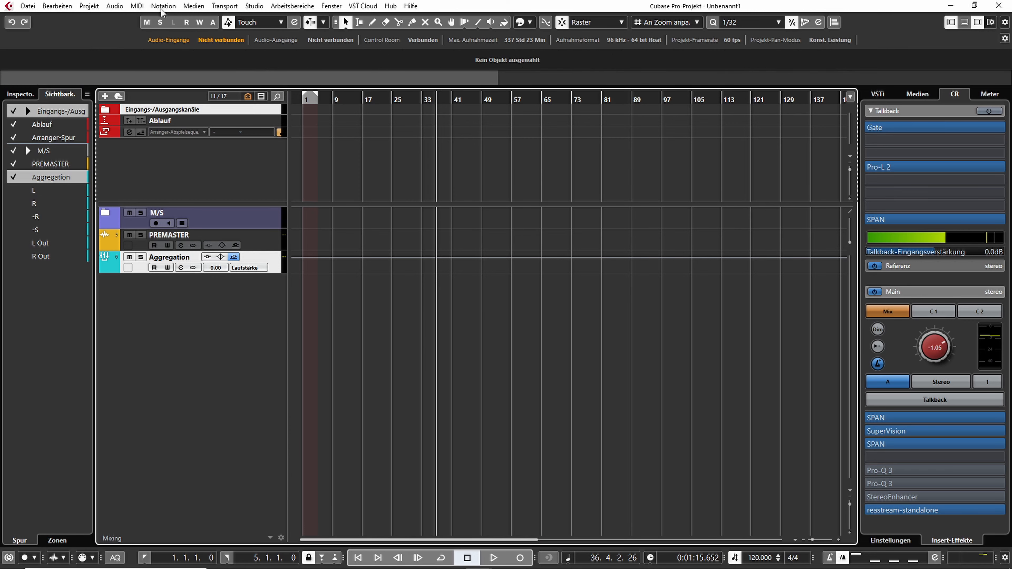
Step: Open the Pool window and expand its Audio folder to show the project's audio clips
left_click(137, 6)
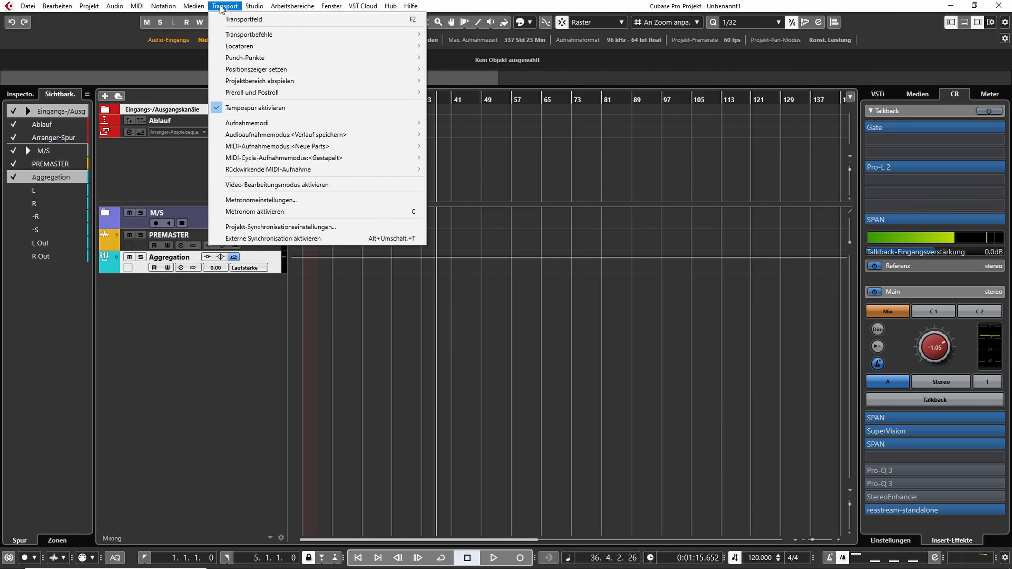
mouse_move(195, 6)
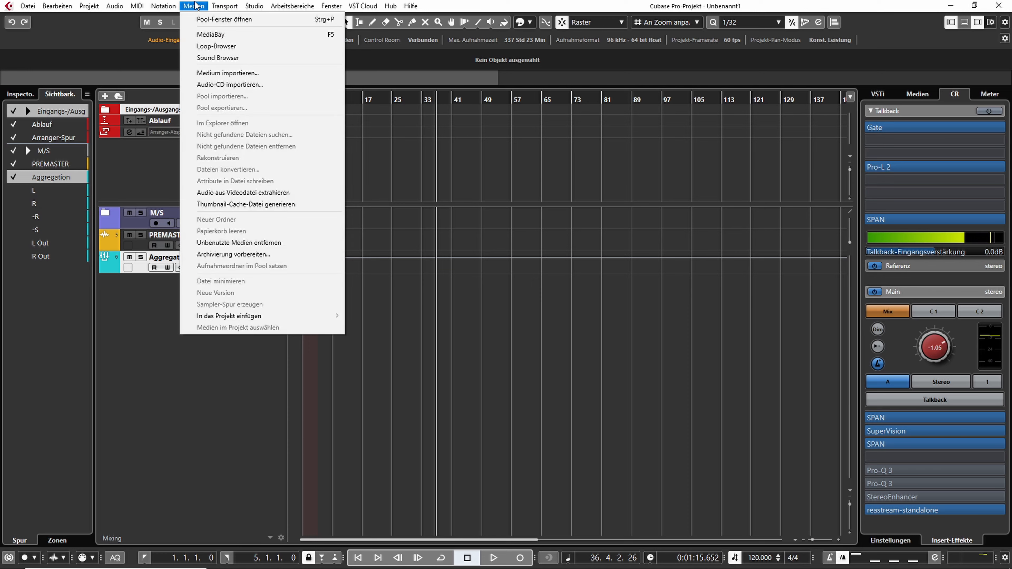
left_click(223, 20)
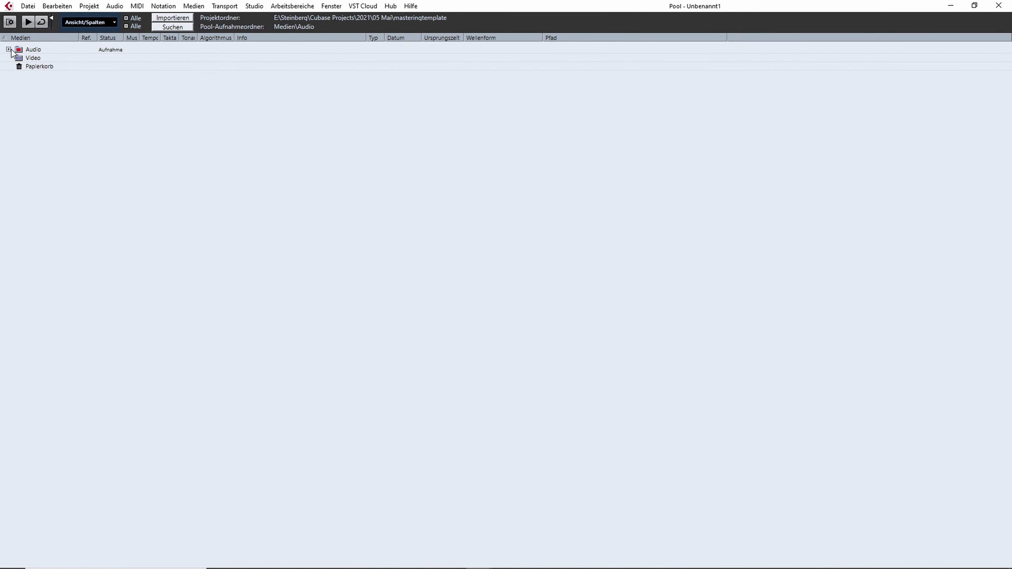
left_click(8, 49)
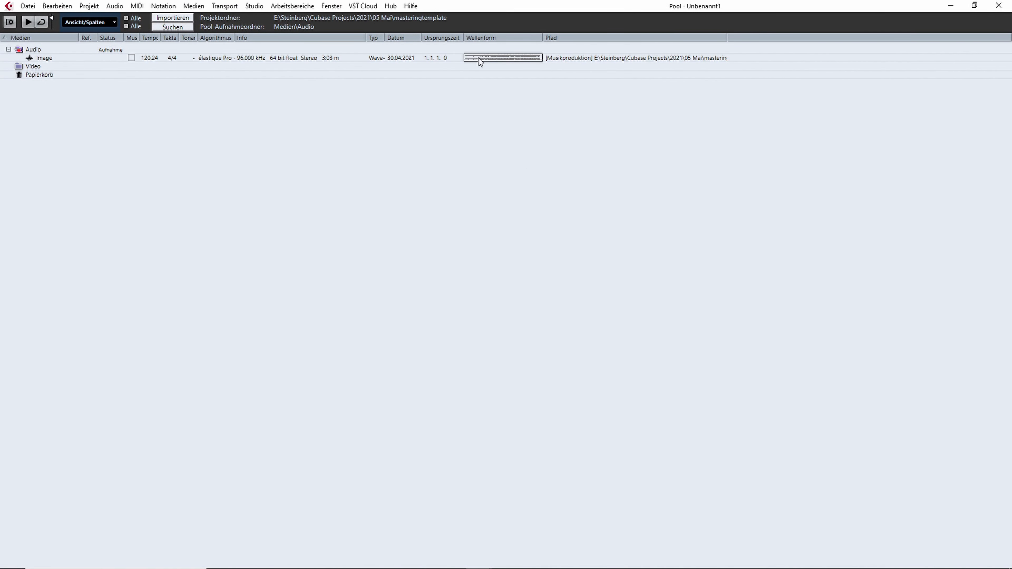
Step: Remove the Image clip from the Pool entirely instead of moving it to the Papierkorb, and close the Pool window
left_click(501, 57)
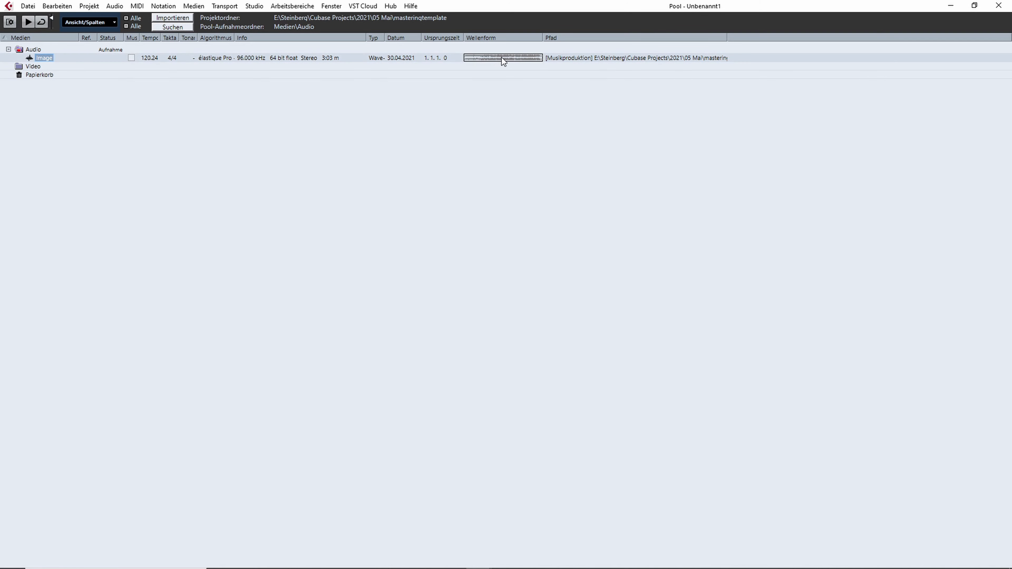
double_click(175, 57)
right_click(220, 59)
left_click(517, 181)
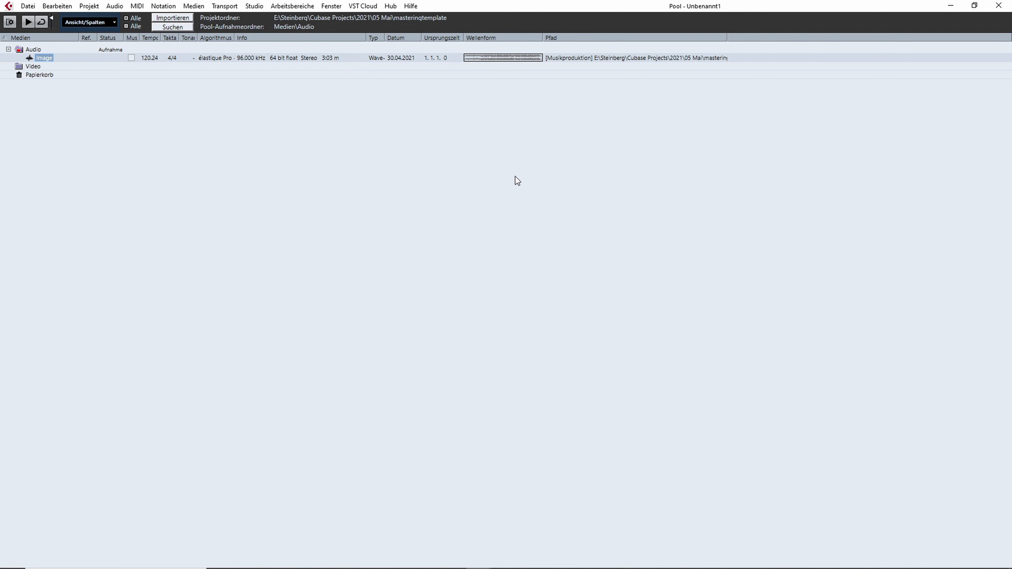
right_click(489, 58)
left_click(479, 44)
key("Delete")
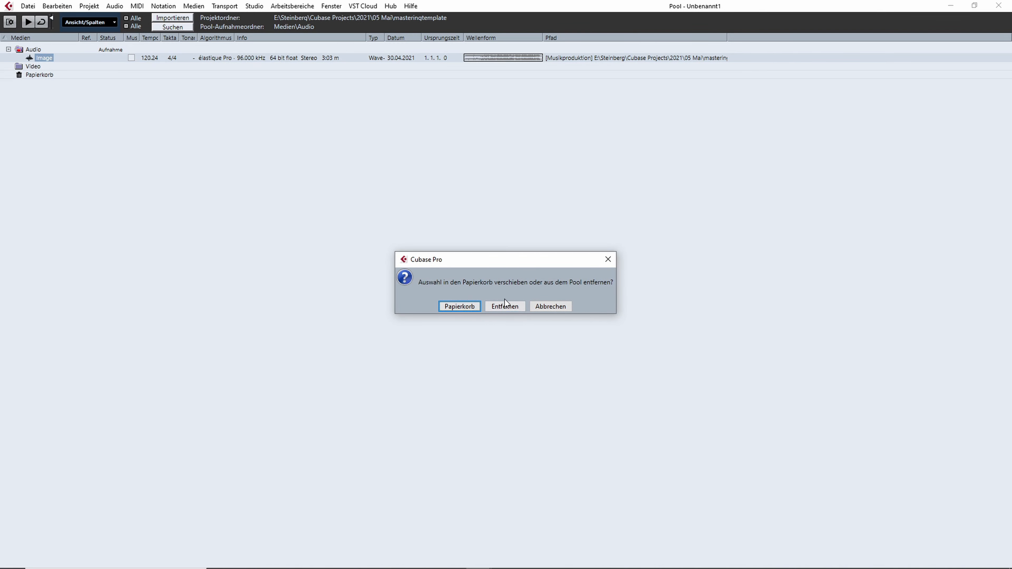
left_click(511, 309)
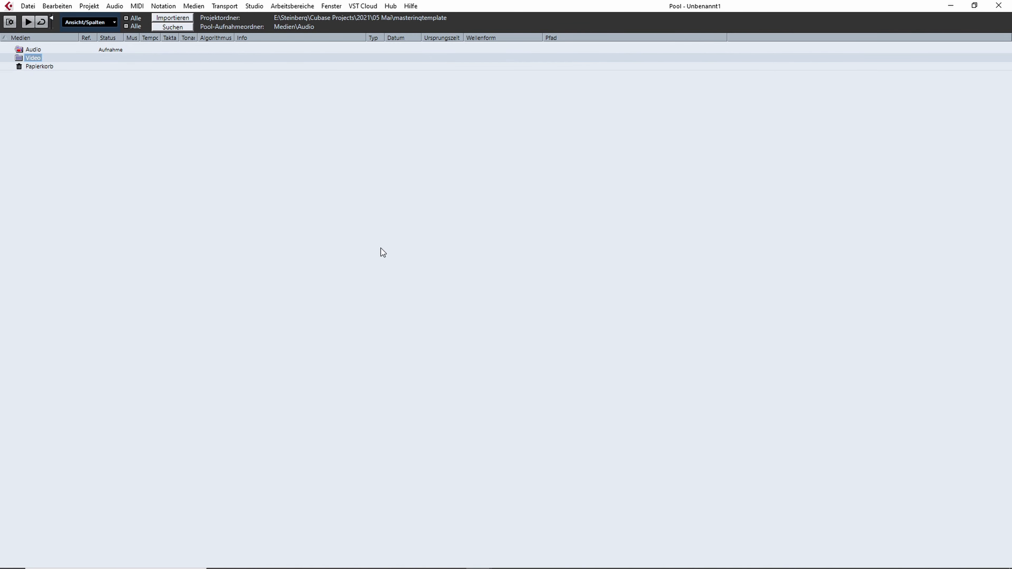
left_click(92, 208)
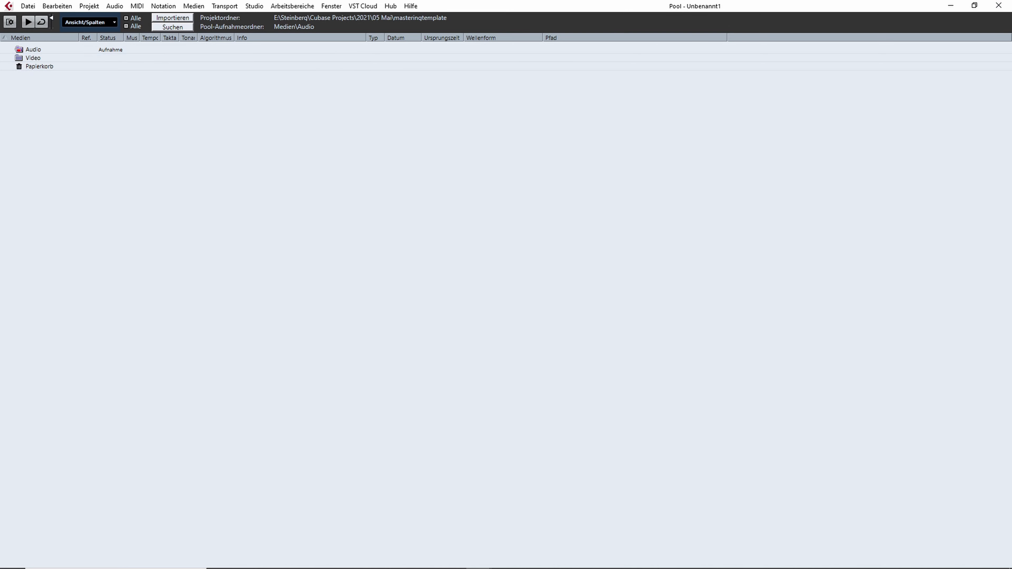
left_click(1008, 5)
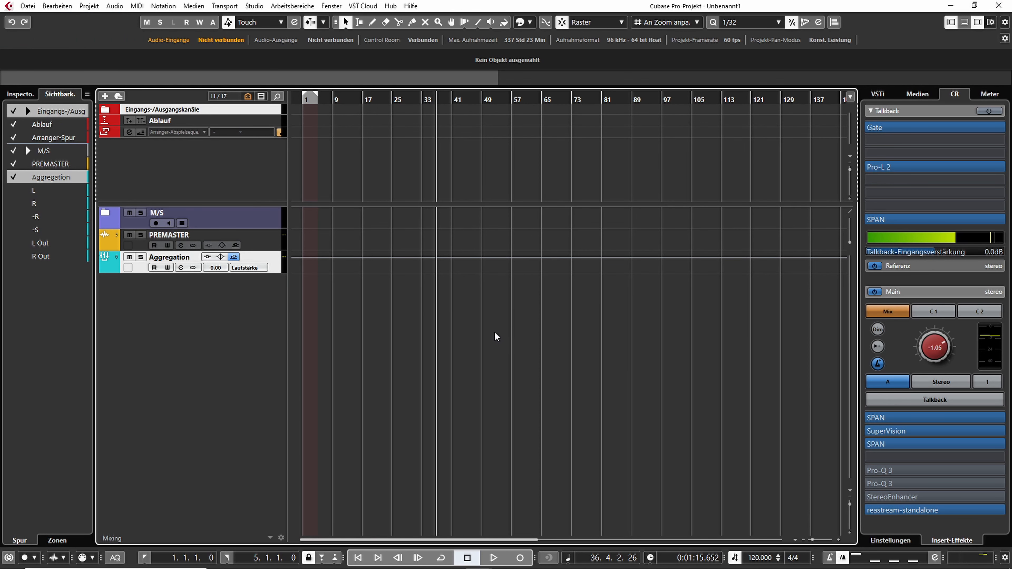
Step: Return the project cursor to bar 1 and show the Inspector with the Arranger track selected
left_click(308, 100)
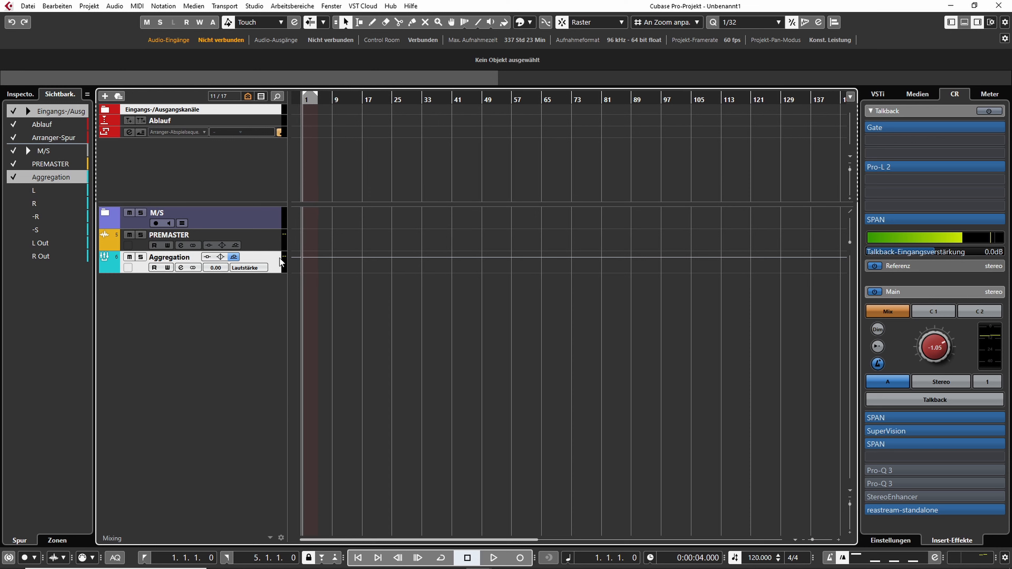
left_click(239, 245)
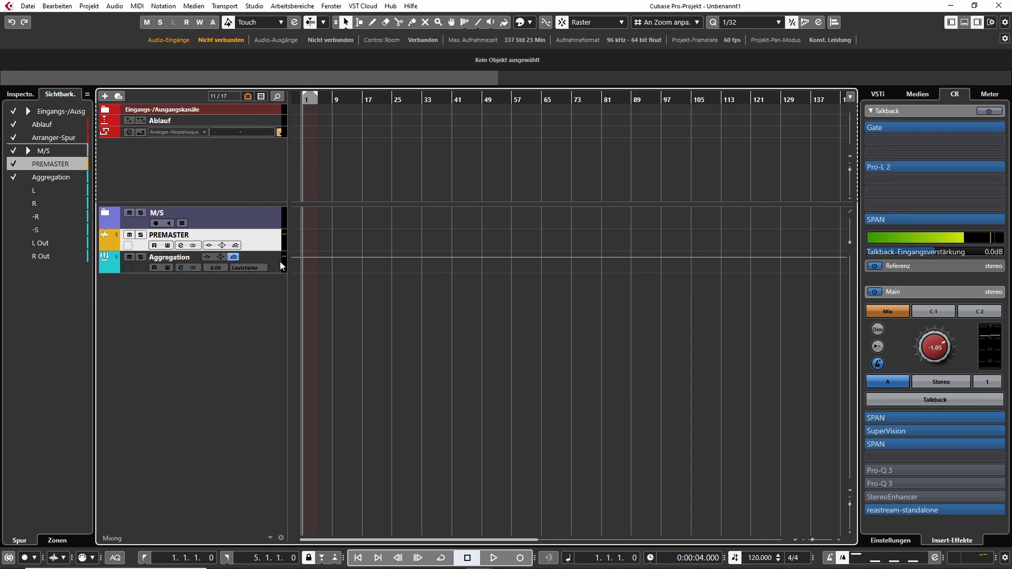
left_click(21, 95)
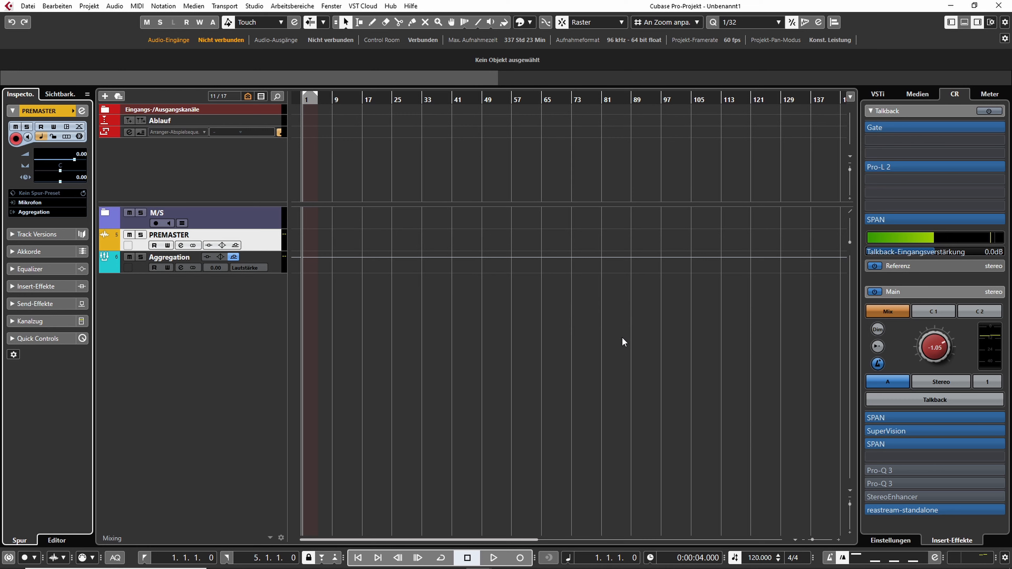
left_click(106, 130)
Step: Examine the Content Summary and Template Category of the Stereo MS Mastering preset in the Als Vorlage speichern dialog, and leave without saving
left_click(28, 5)
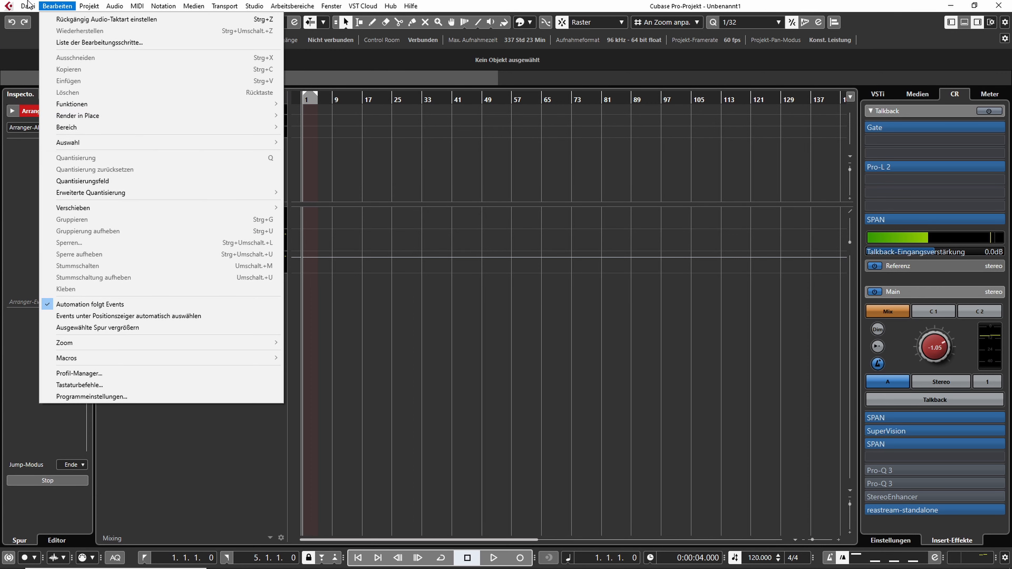
mouse_move(28, 5)
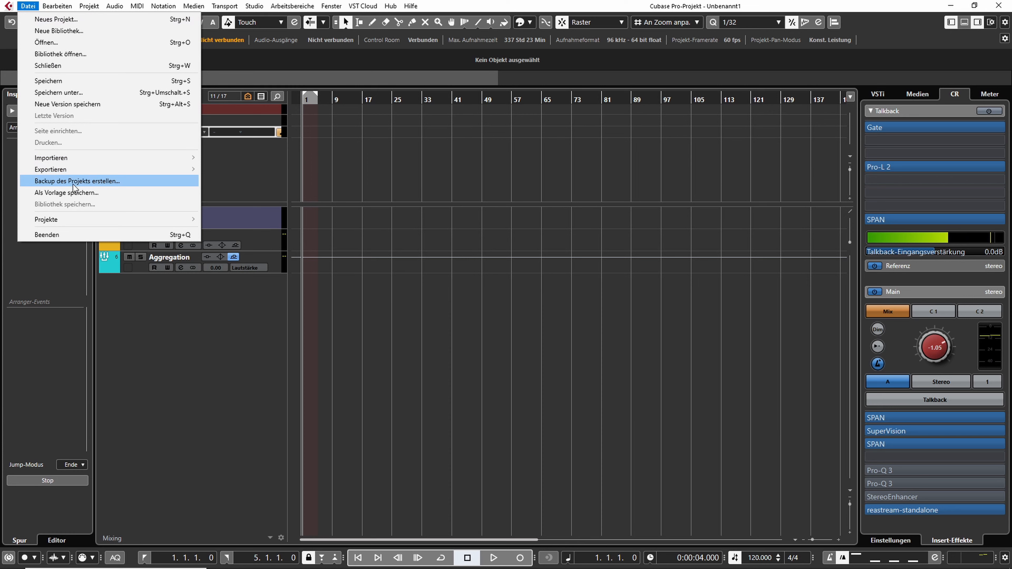
left_click(77, 194)
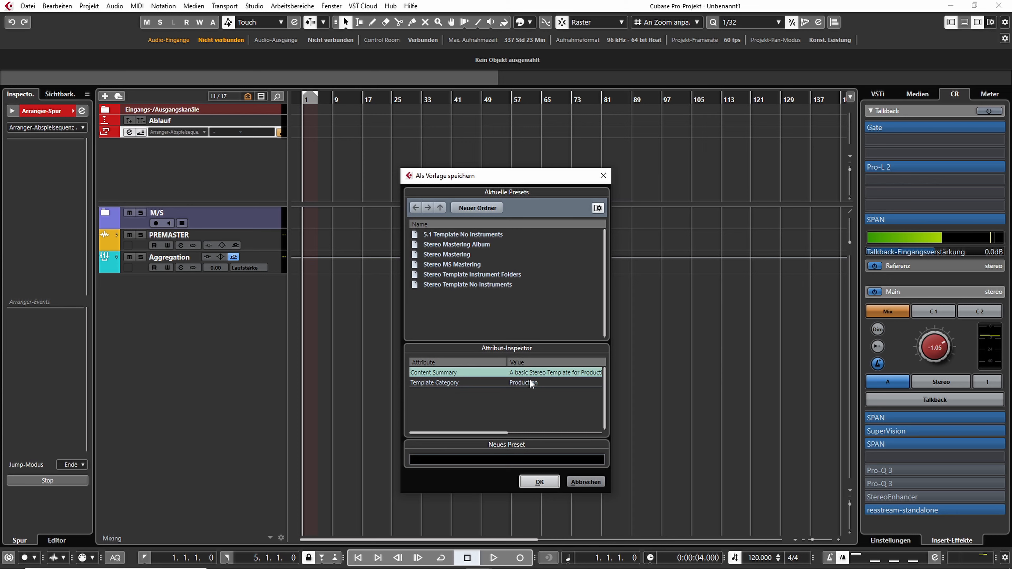
left_click(464, 257)
left_click(473, 265)
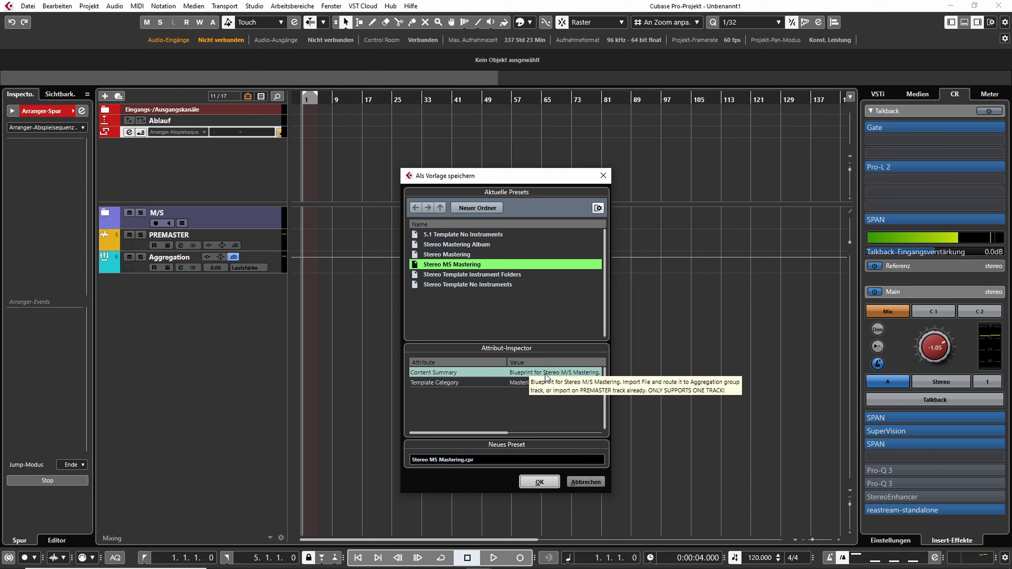
left_click(543, 400)
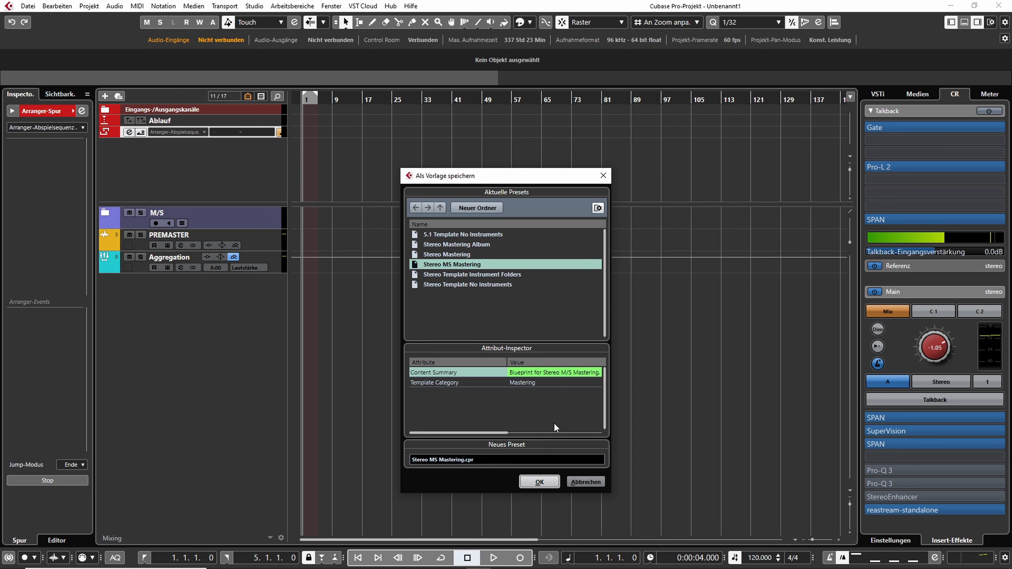
left_click(597, 480)
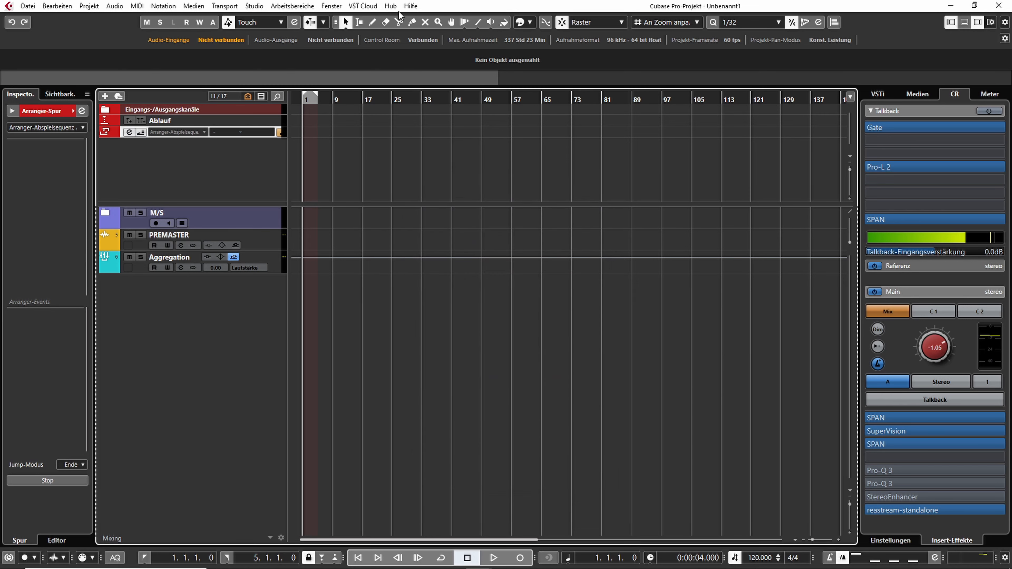
Step: Look up the Stereo MS Mastering template among the hub's Mastering templates, view the Recording templates, and close the hub without creating a project
left_click(390, 7)
left_click(416, 20)
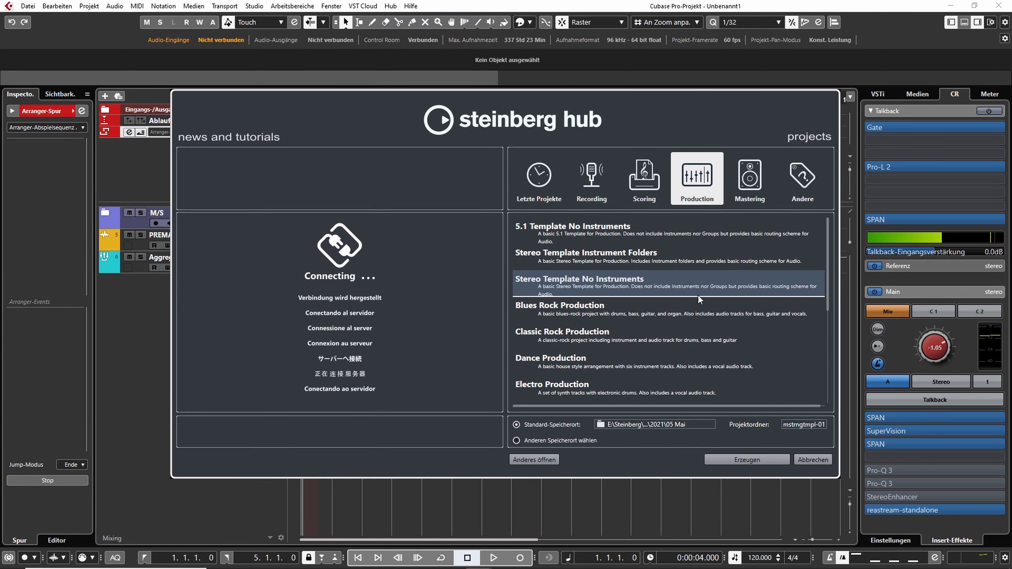
left_click(754, 201)
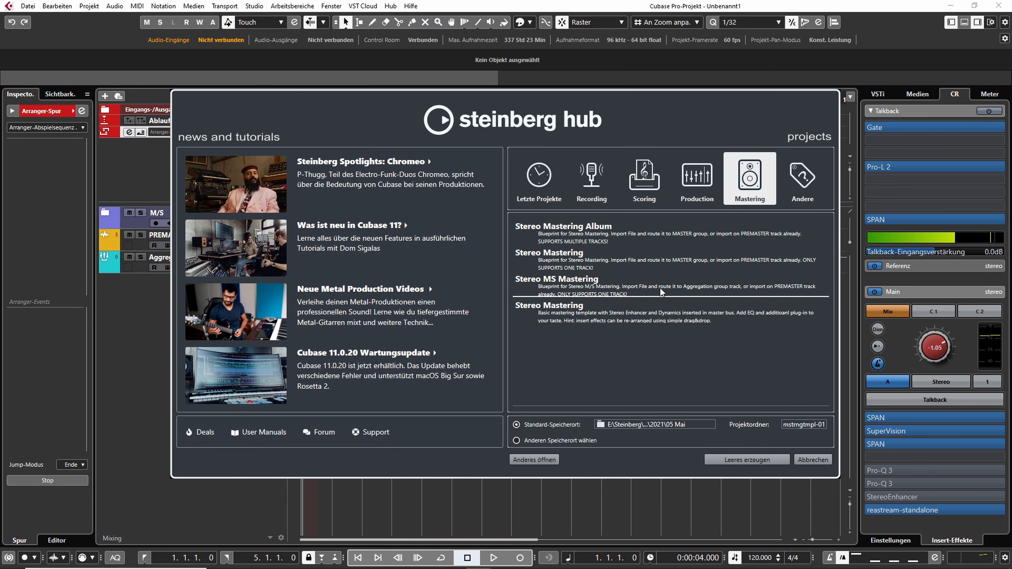
left_click(544, 284)
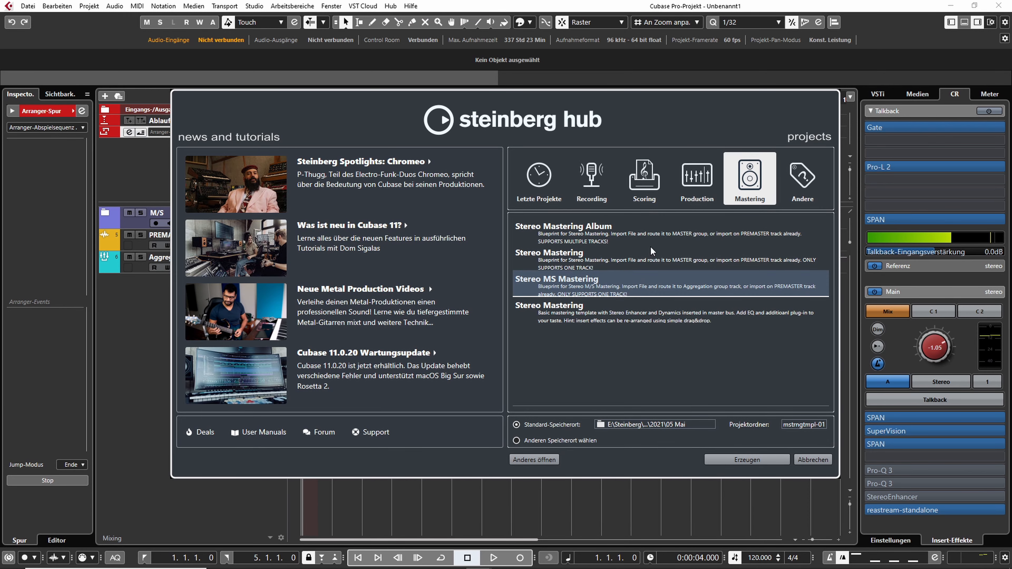
left_click(596, 179)
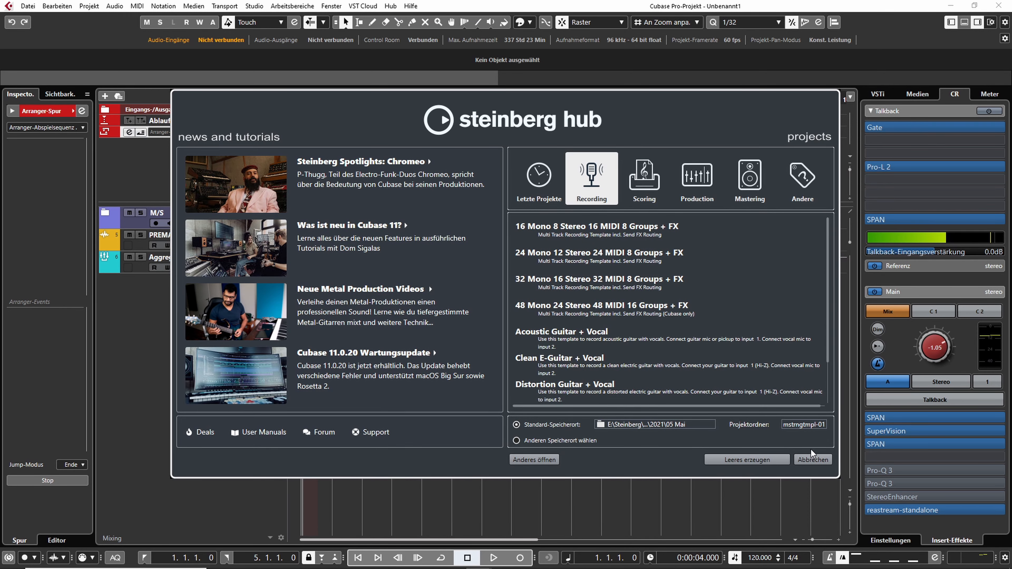
left_click(813, 460)
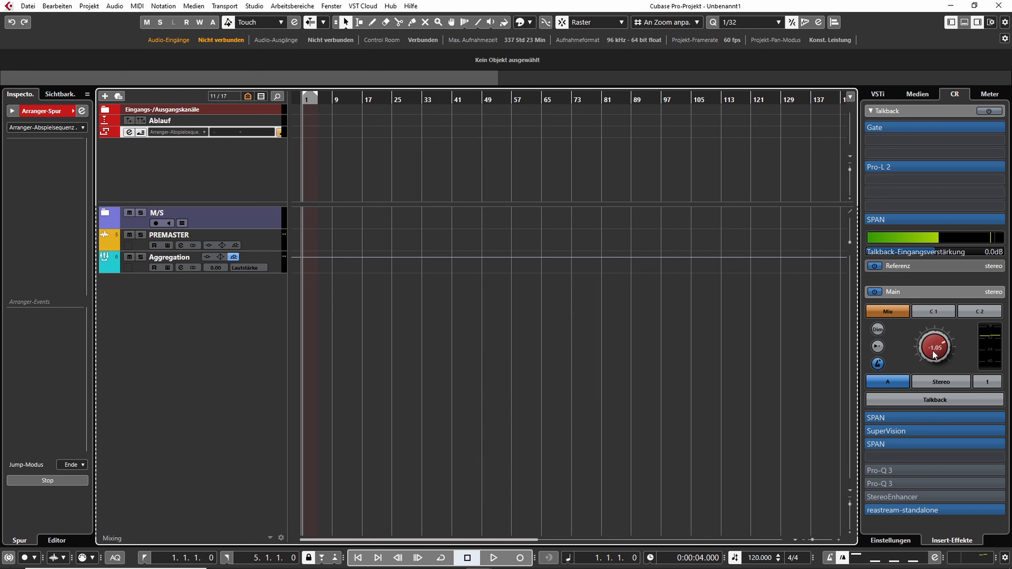
Step: Lower the Control Room's main monitoring level to -4.11
left_click_drag(932, 349, 932, 362)
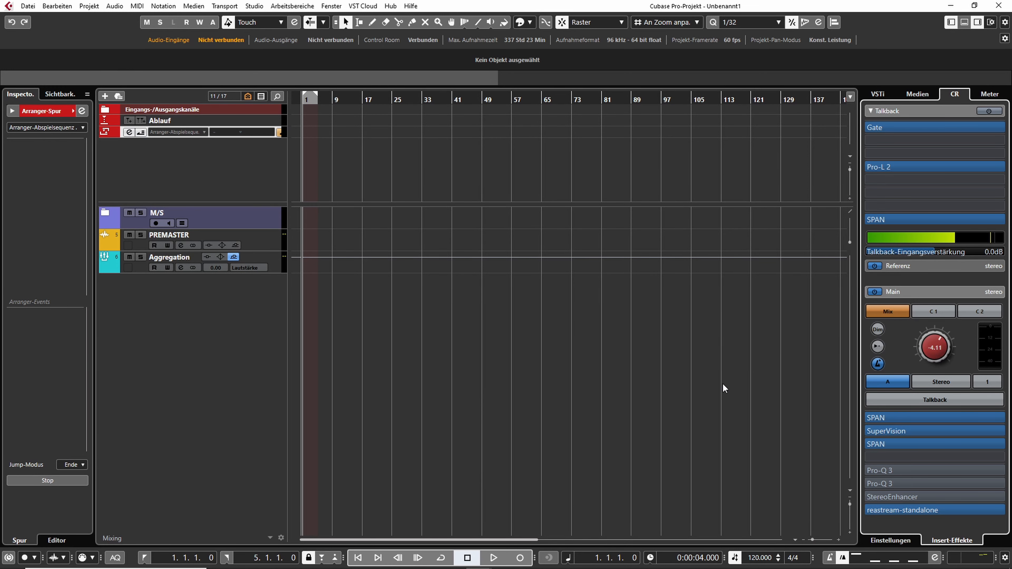